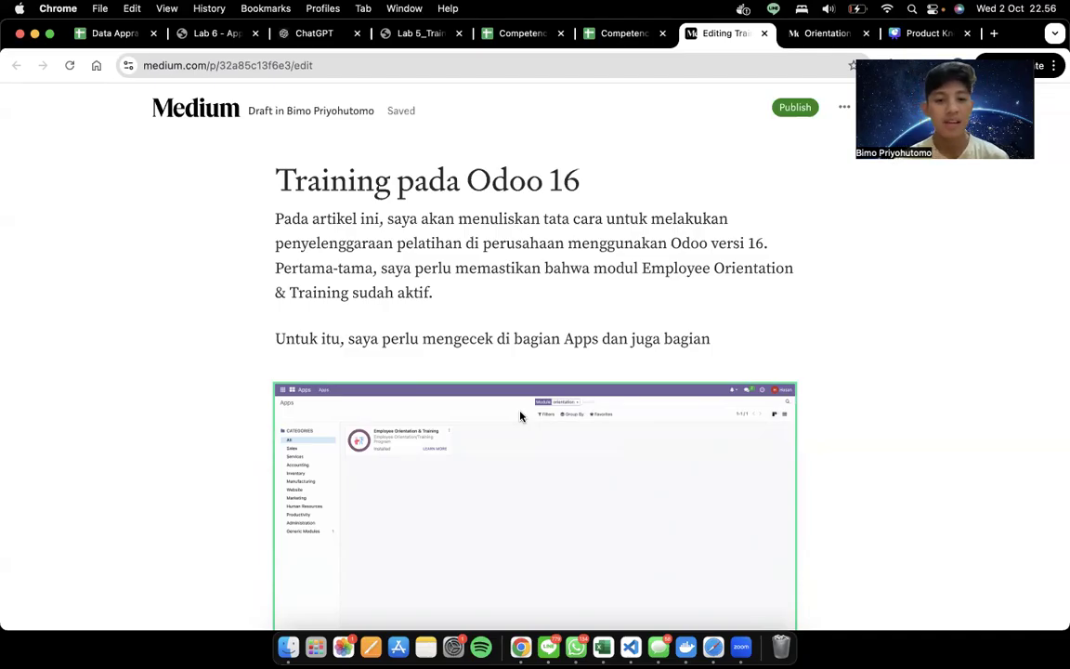
# Read the introduction of the "Training pada Odoo 16" article draft, including its Employee Orientation & Training app screenshot
pyautogui.click(665, 320)
pyautogui.scroll(-3, 664, 321)
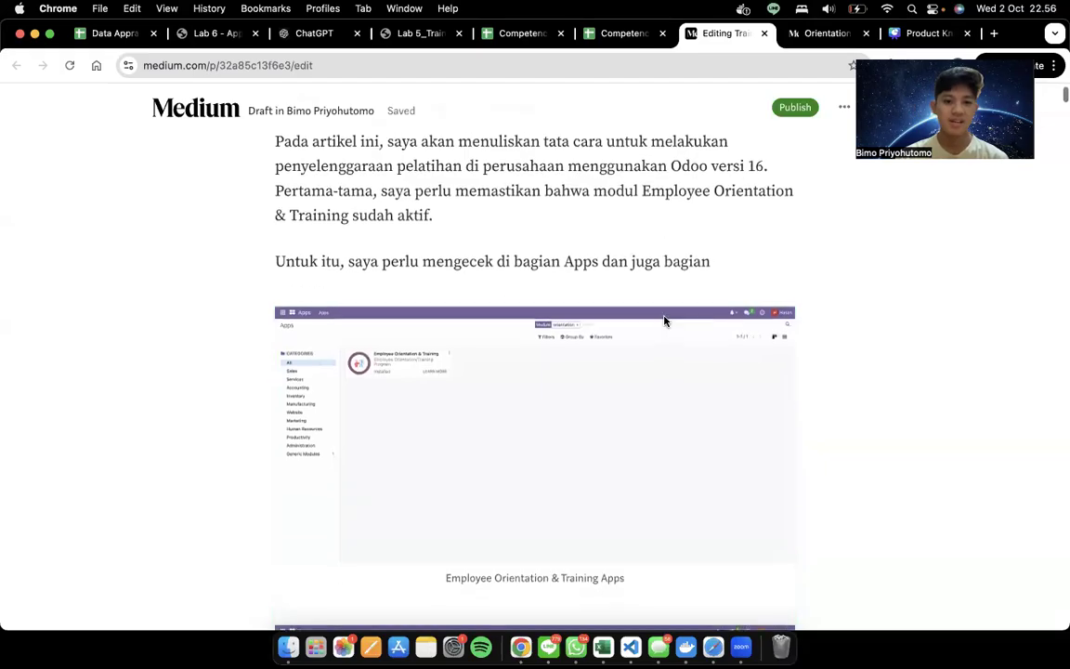
pyautogui.scroll(3, 664, 320)
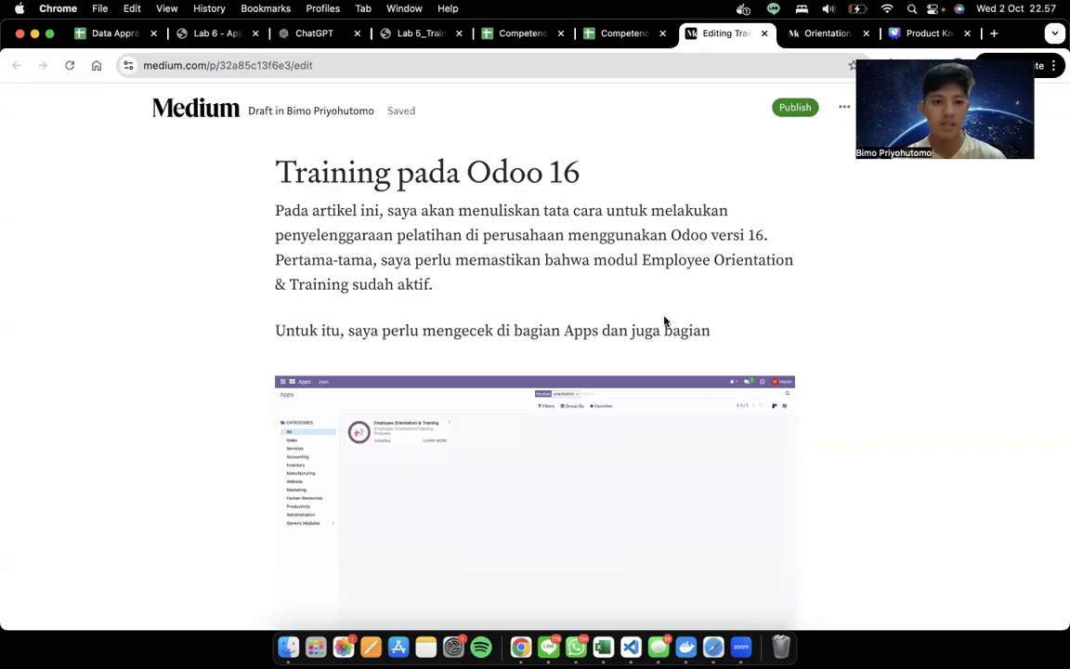
pyautogui.scroll(-3, 664, 320)
pyautogui.click(665, 321)
pyautogui.scroll(2, 664, 321)
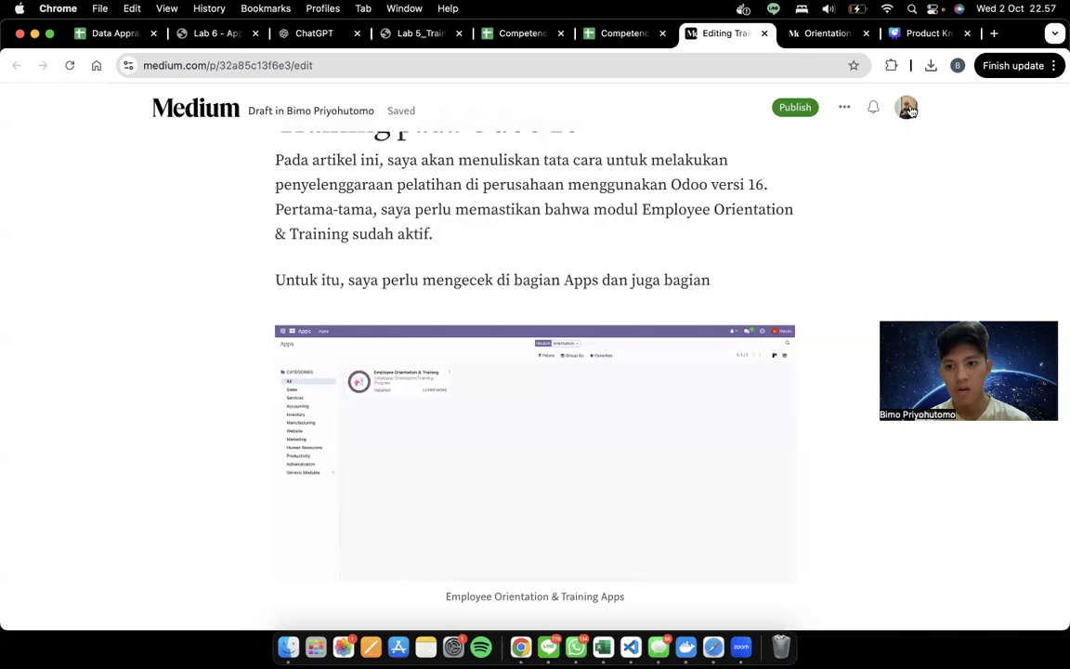
pyautogui.click(909, 109)
pyautogui.click(714, 246)
pyautogui.scroll(-1, 716, 247)
pyautogui.scroll(-1, 716, 246)
# Switch to Odoo, open the Apps list, remove its default Apps filter and search the modules for "elearning"
pyautogui.hotkey('ctrl', 'Right')
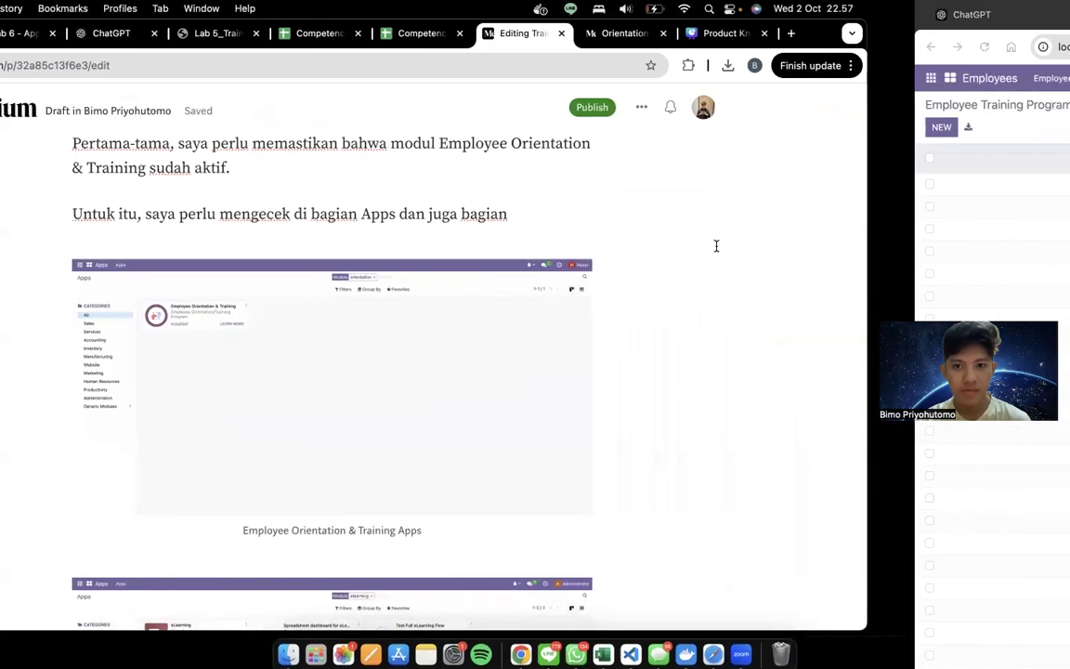
pyautogui.click(437, 15)
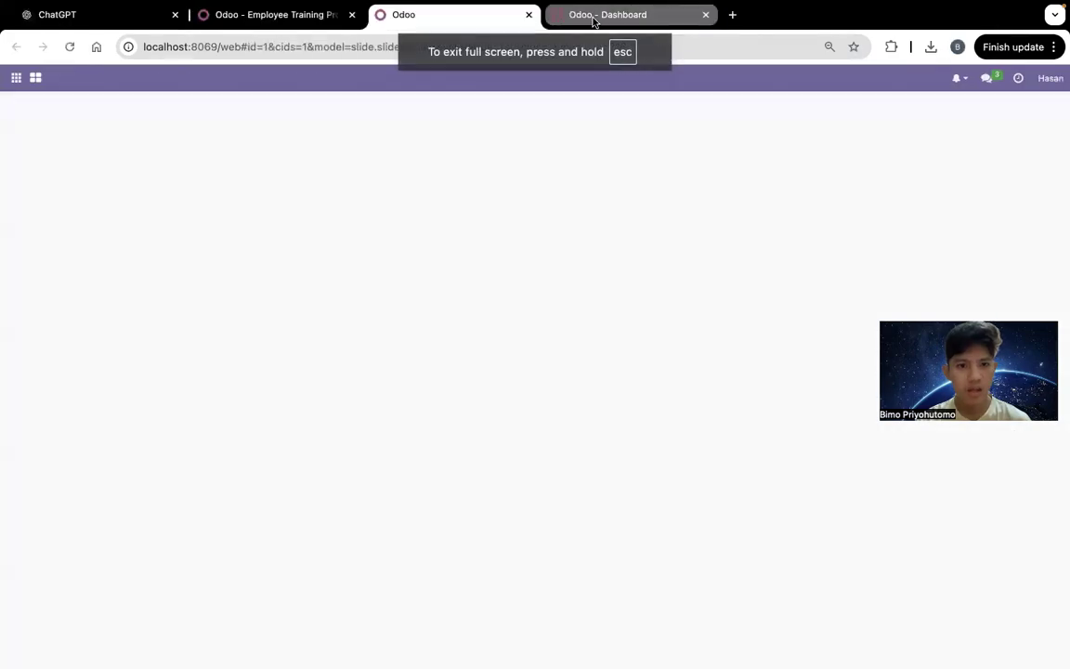
pyautogui.click(594, 15)
pyautogui.click(16, 77)
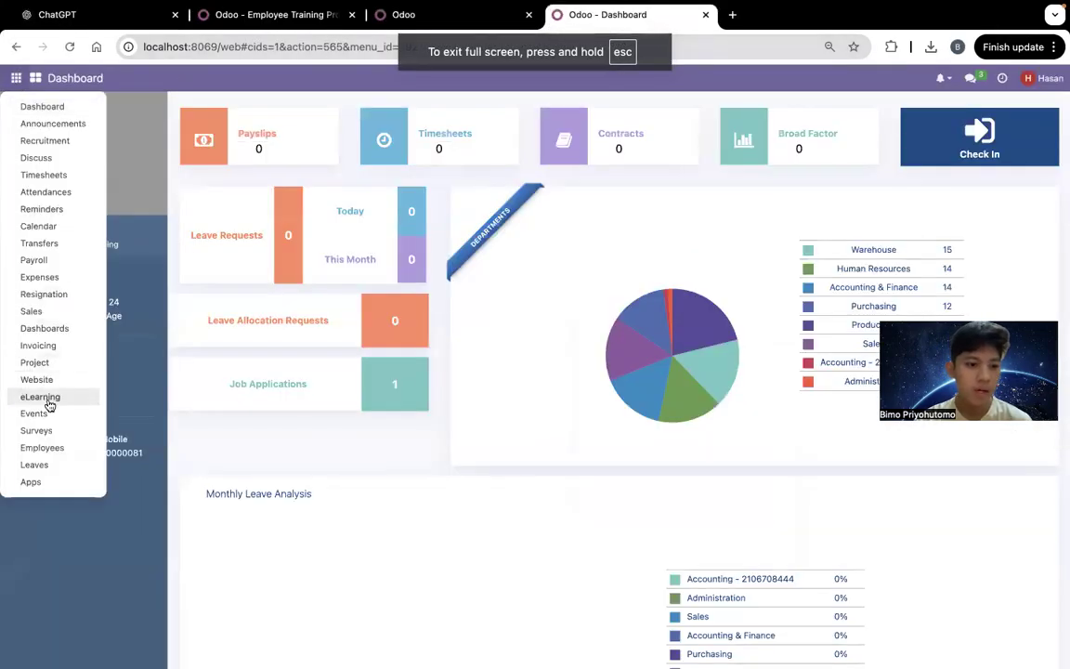
pyautogui.click(50, 502)
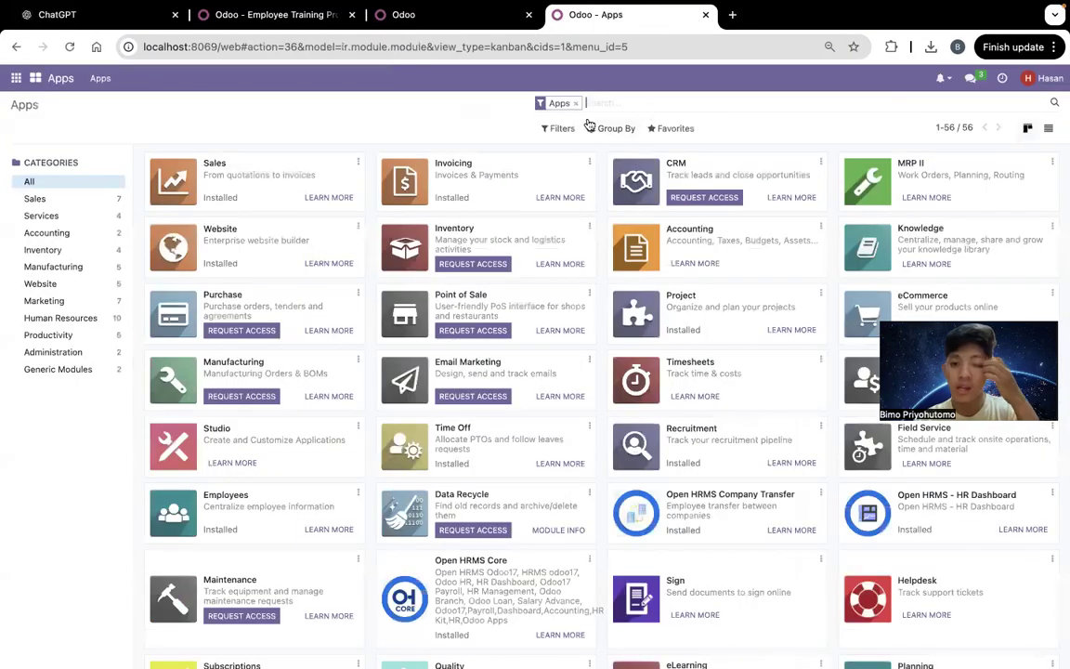
pyautogui.click(576, 103)
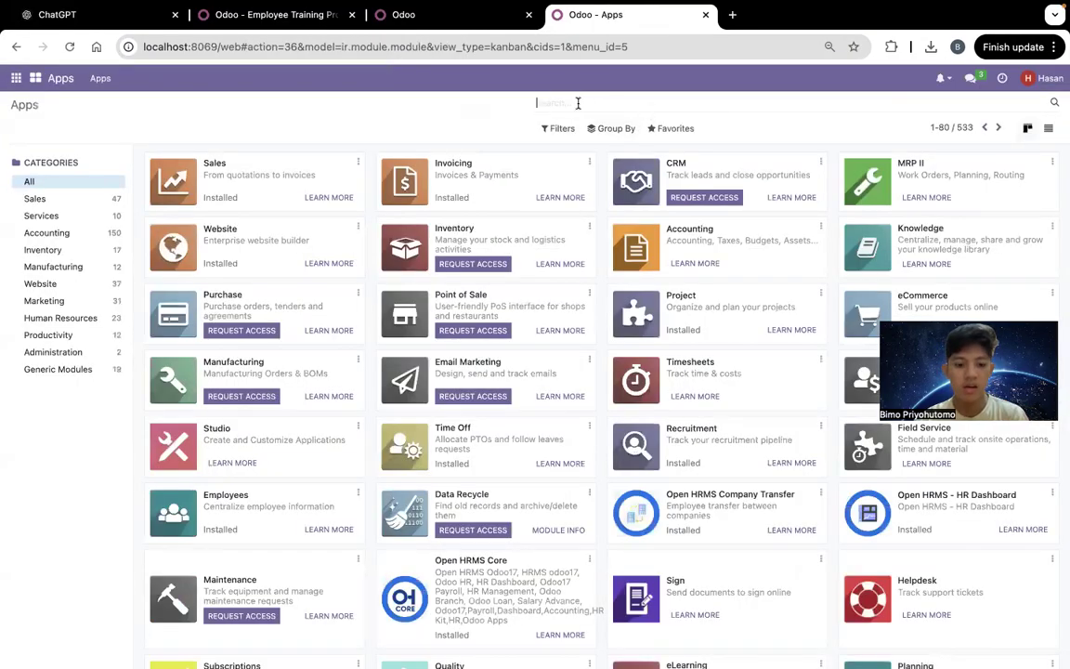
pyautogui.write('elearning')
pyautogui.press('Return')
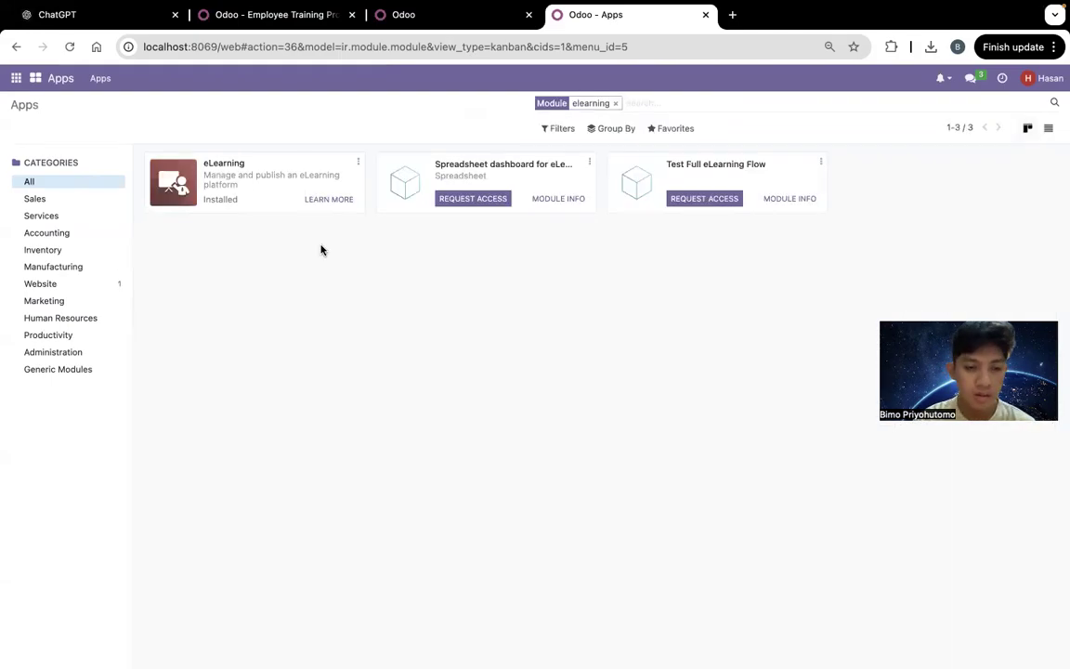
# Check the article's module screenshots, and in Odoo replace the module search with "orientation"
pyautogui.hotkey('ctrl', 'Left')
pyautogui.scroll(-4, 521, 376)
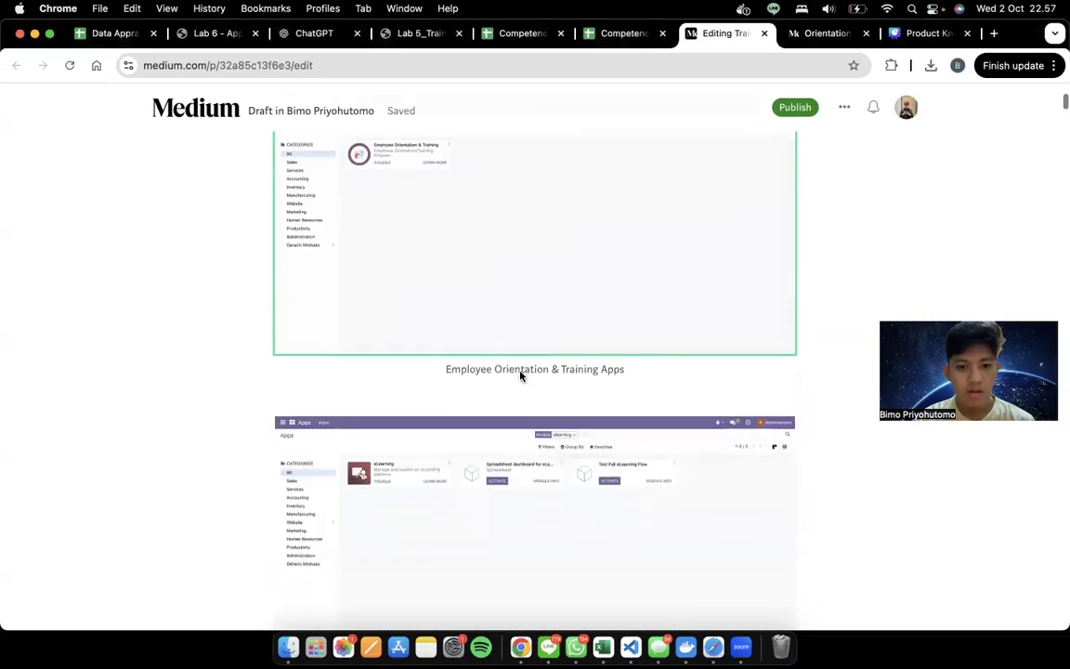
pyautogui.scroll(1, 520, 376)
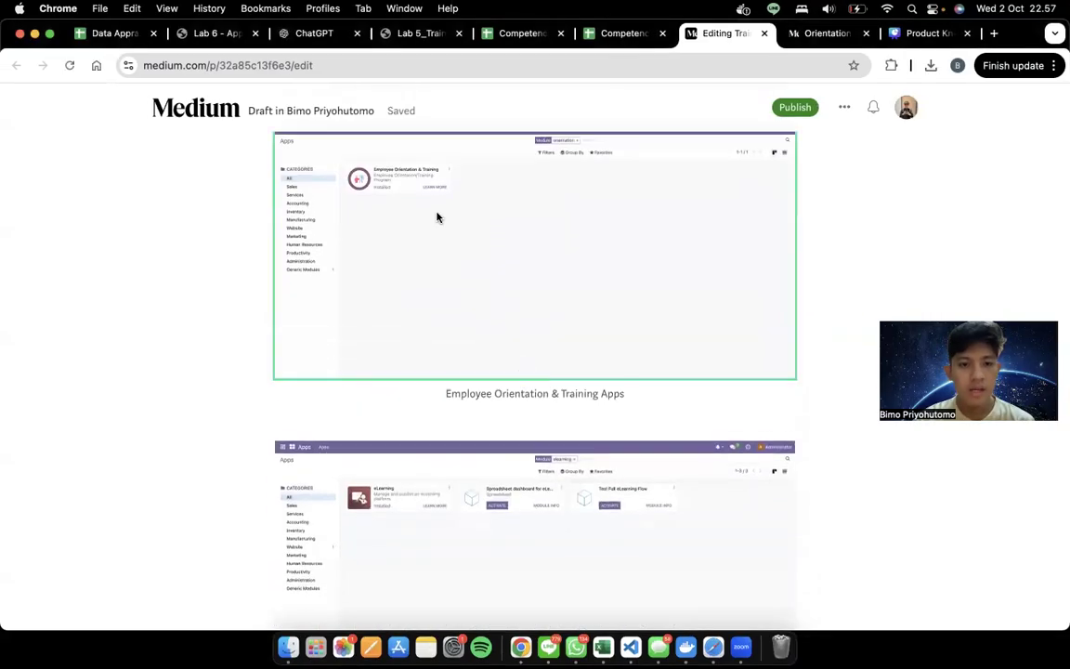
pyautogui.hotkey('ctrl', 'Right')
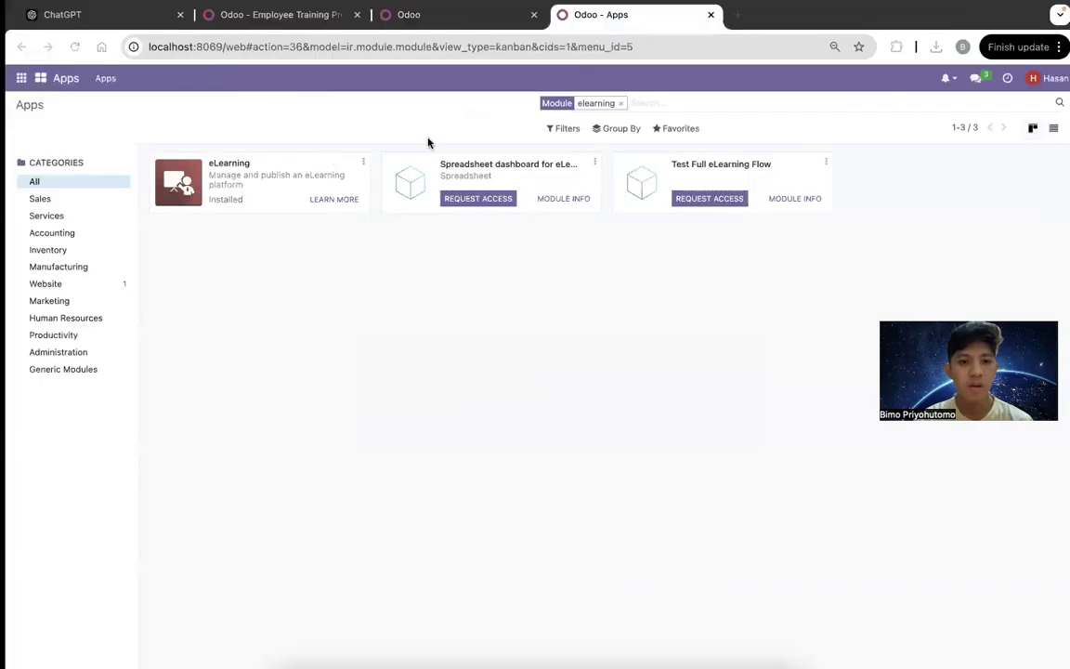
pyautogui.click(616, 104)
pyautogui.write('e')
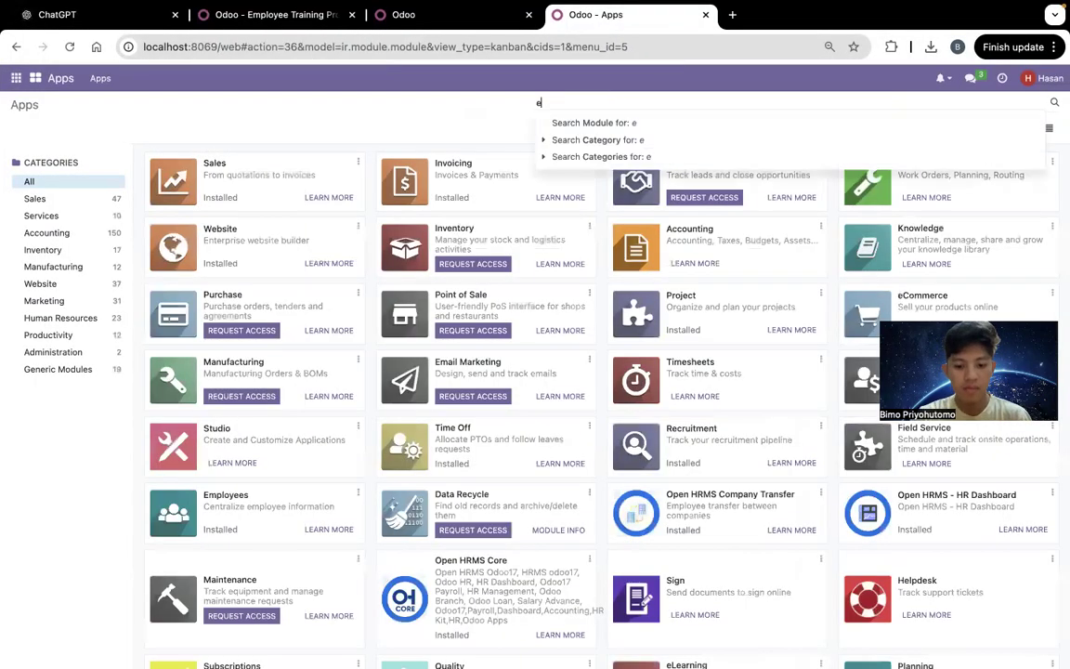
pyautogui.write('mployee o')
pyautogui.hotkey('ctrl', 'a')
pyautogui.write('orientation')
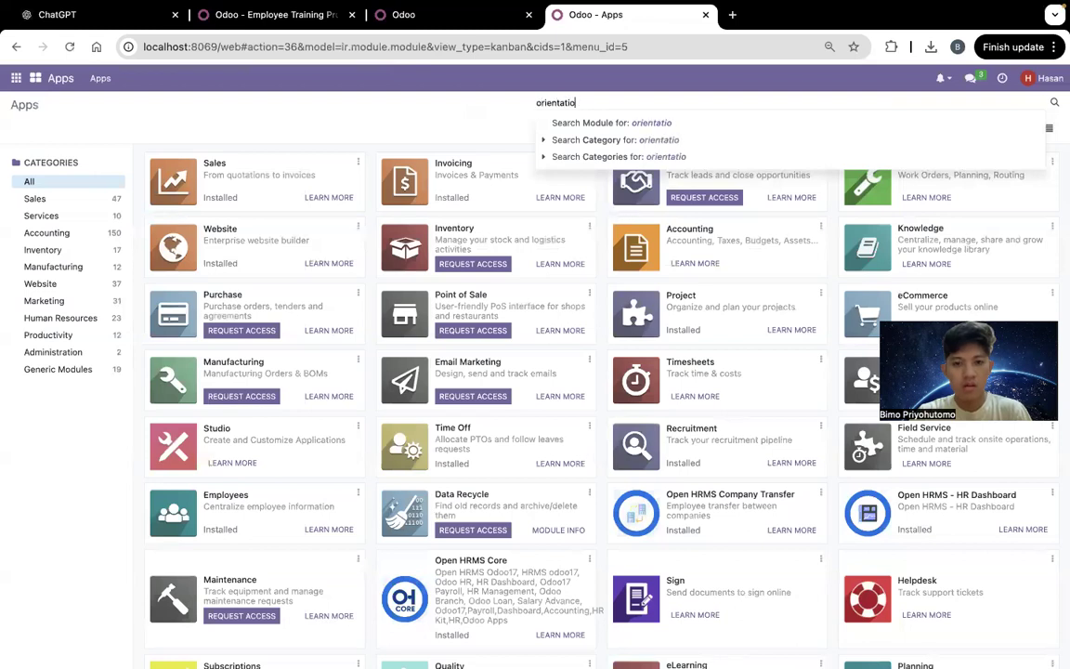
pyautogui.press('Return')
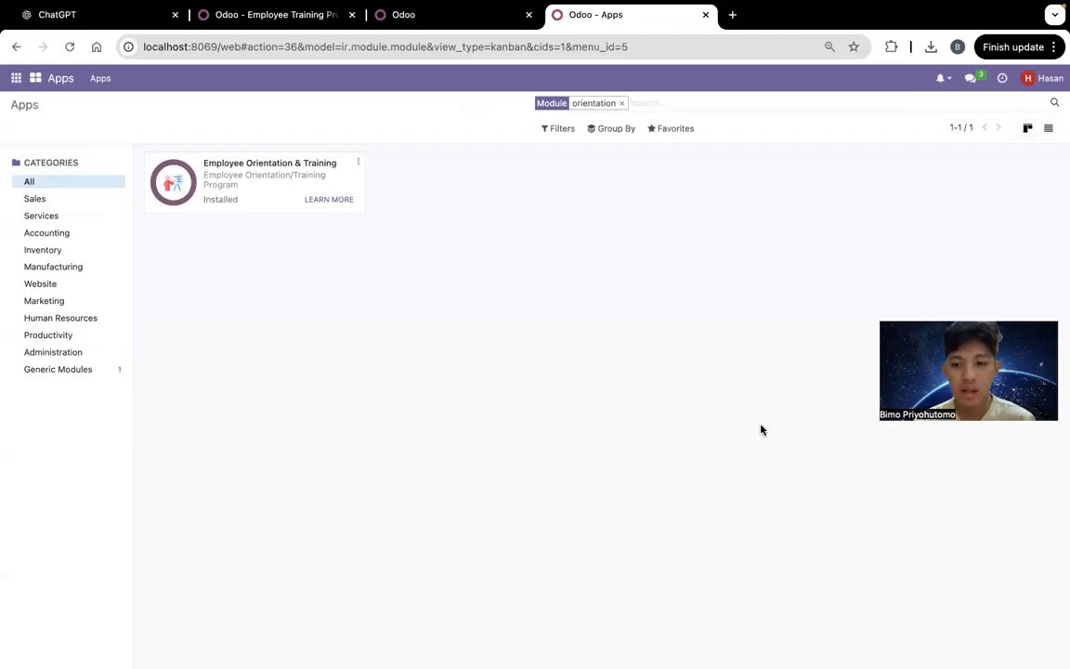
# View the article's section on accessing eLearning, and open the eLearning course overview in Odoo
pyautogui.hotkey('ctrl', 'Right')
pyautogui.scroll(-4, 555, 275)
pyautogui.scroll(-3, 555, 275)
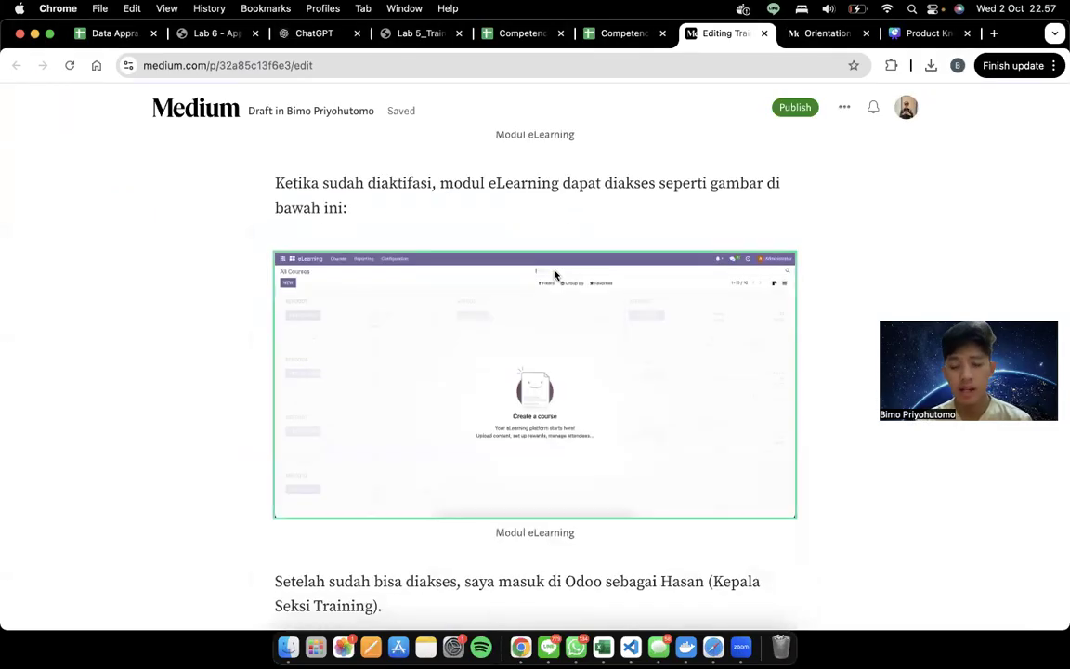
pyautogui.hotkey('ctrl', 'Right')
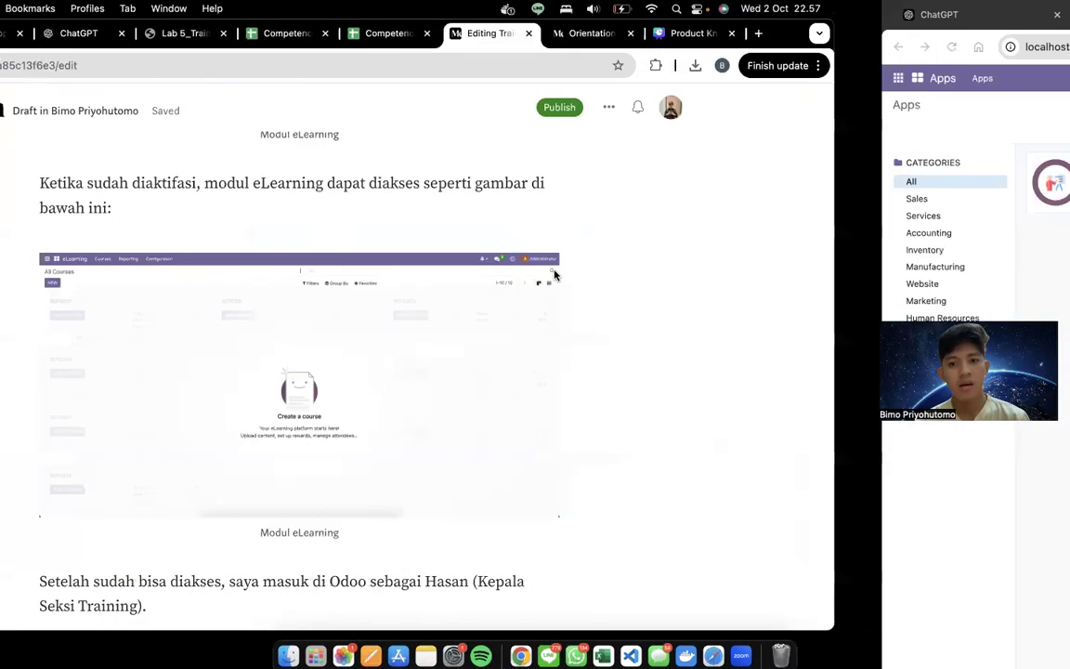
pyautogui.click(14, 81)
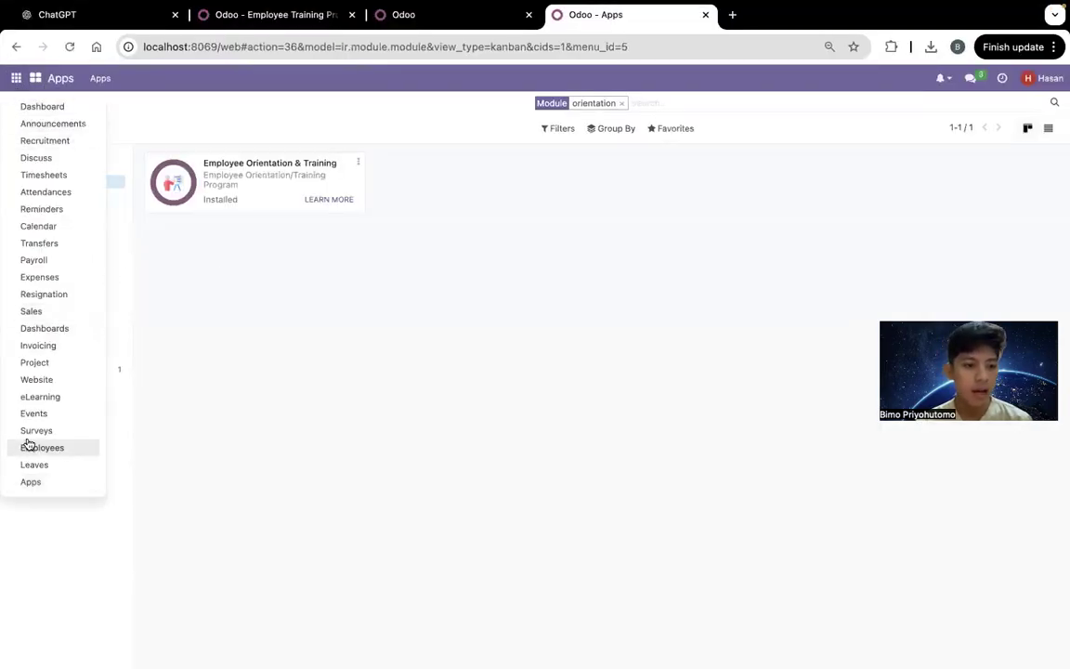
pyautogui.click(52, 403)
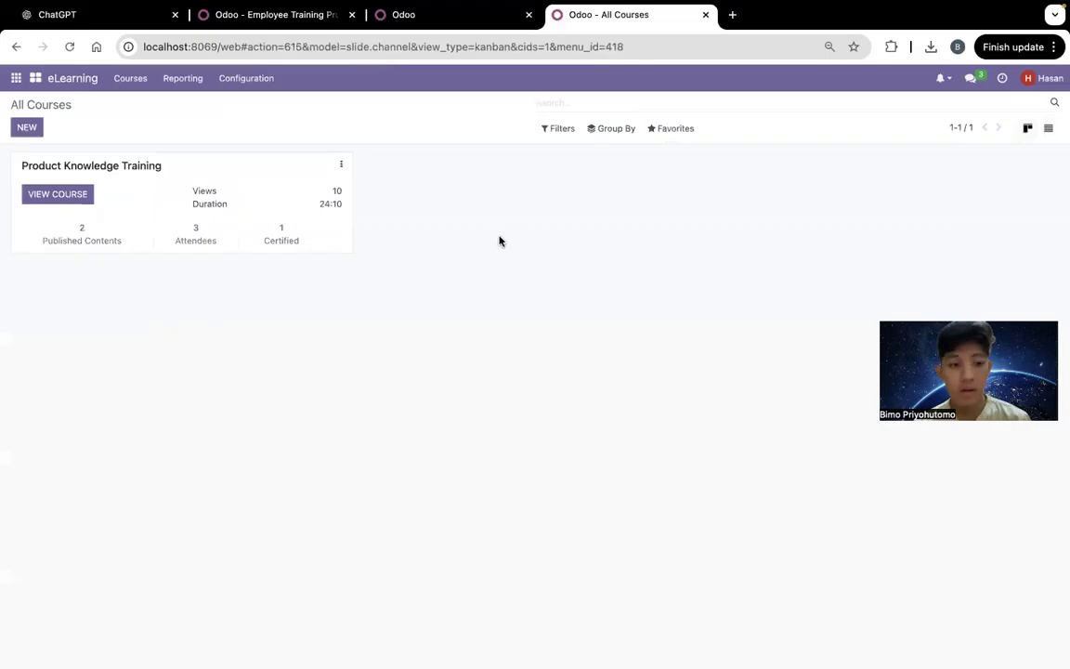
# Read the article's "Pembuatan Training Program Manual" section and examine its Employee Training Program screenshots
pyautogui.hotkey('ctrl', 'Left')
pyautogui.scroll(-5, 509, 380)
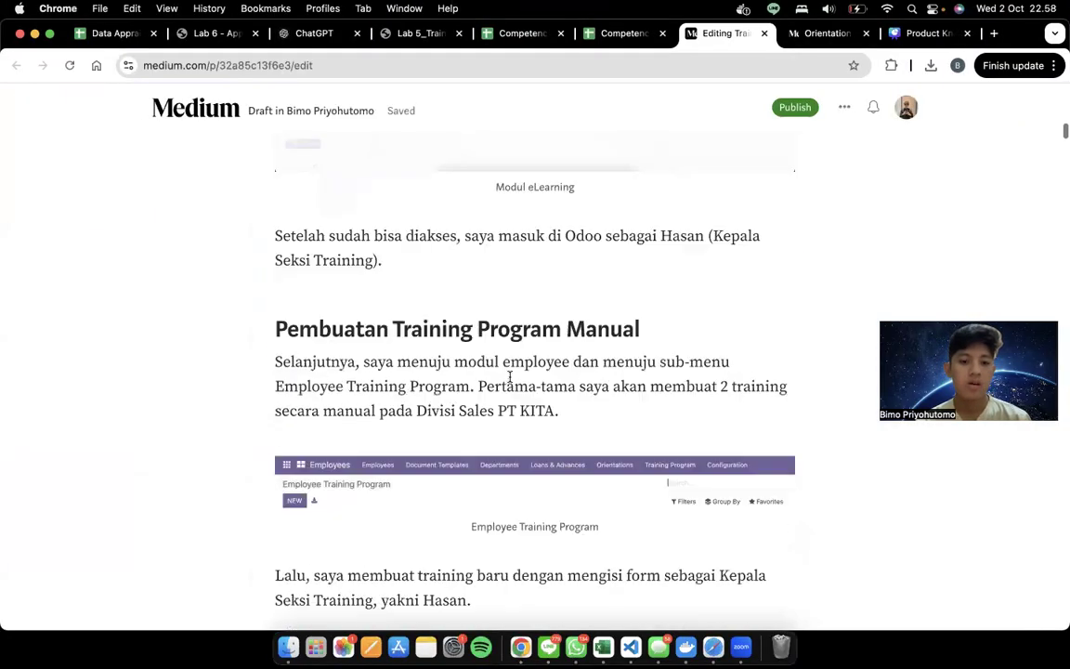
pyautogui.click(510, 380)
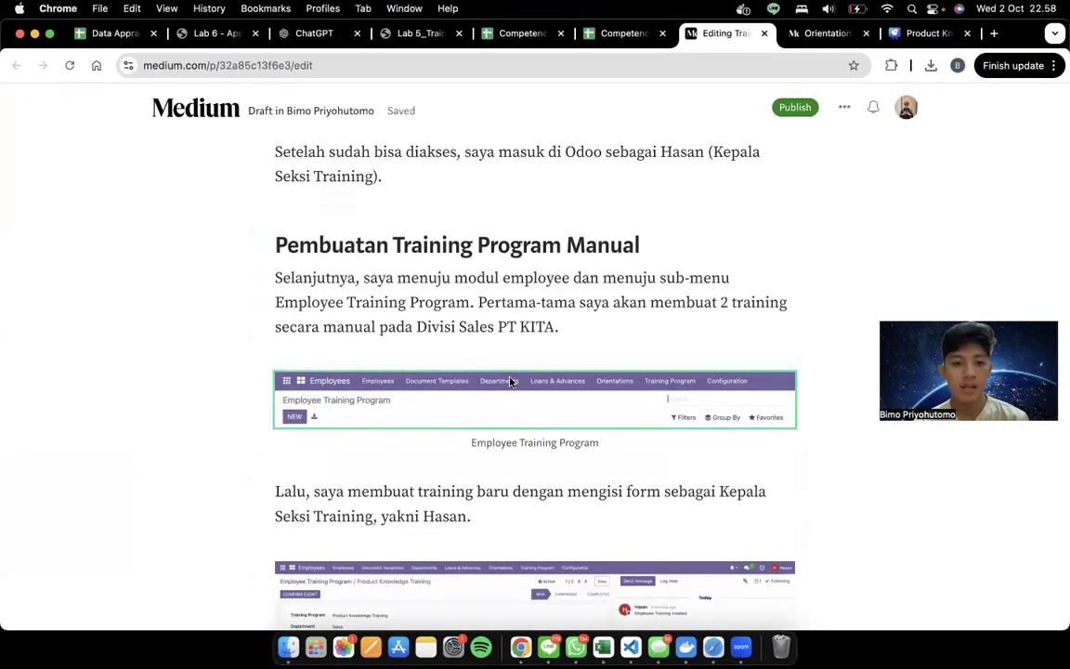
pyautogui.scroll(-4, 510, 380)
pyautogui.scroll(2, 510, 381)
pyautogui.hotkey('ctrl', 'Right')
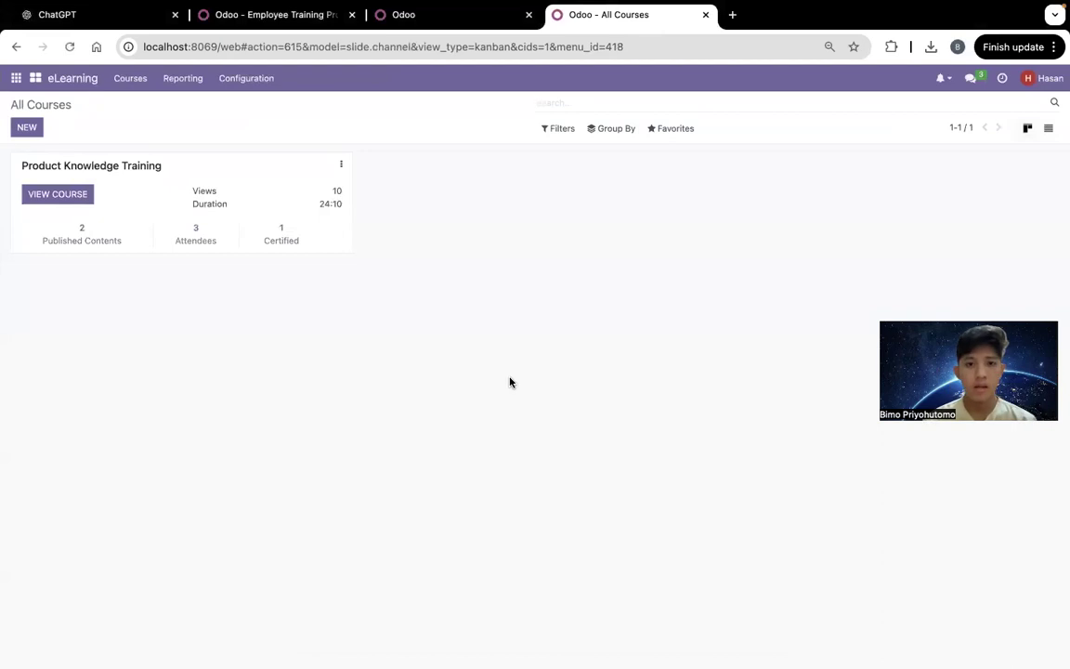
pyautogui.hotkey('ctrl', 'Left')
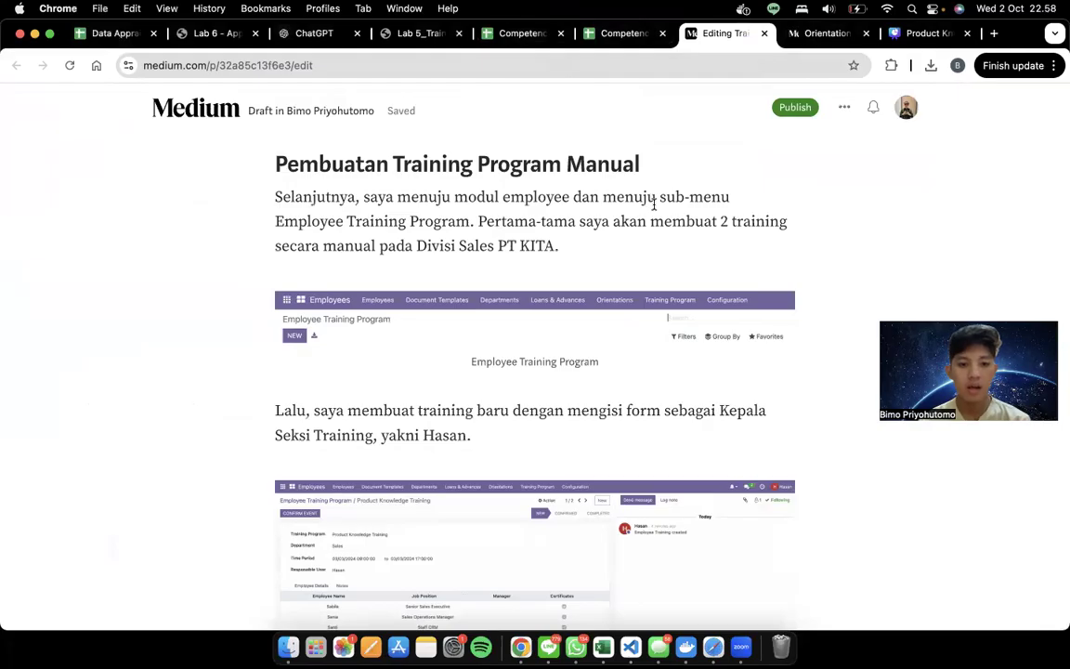
pyautogui.scroll(-3, 654, 204)
pyautogui.scroll(-1, 653, 205)
pyautogui.scroll(2, 652, 206)
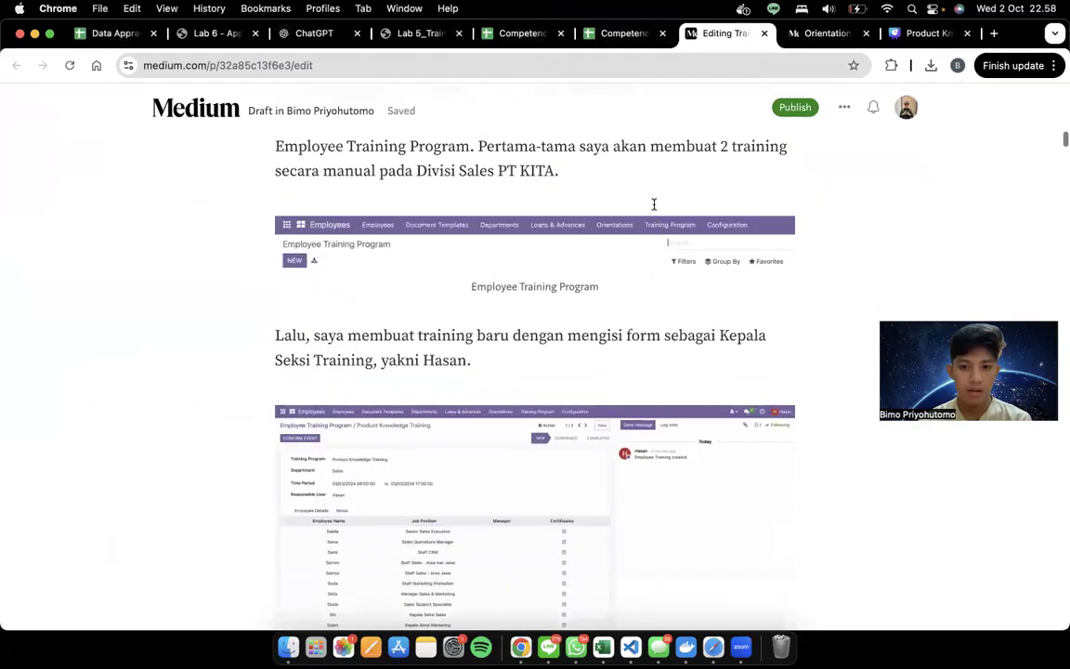
# Switch back to Odoo and open the Employee Training Program list in the Employees module
pyautogui.hotkey('ctrl', 'Right')
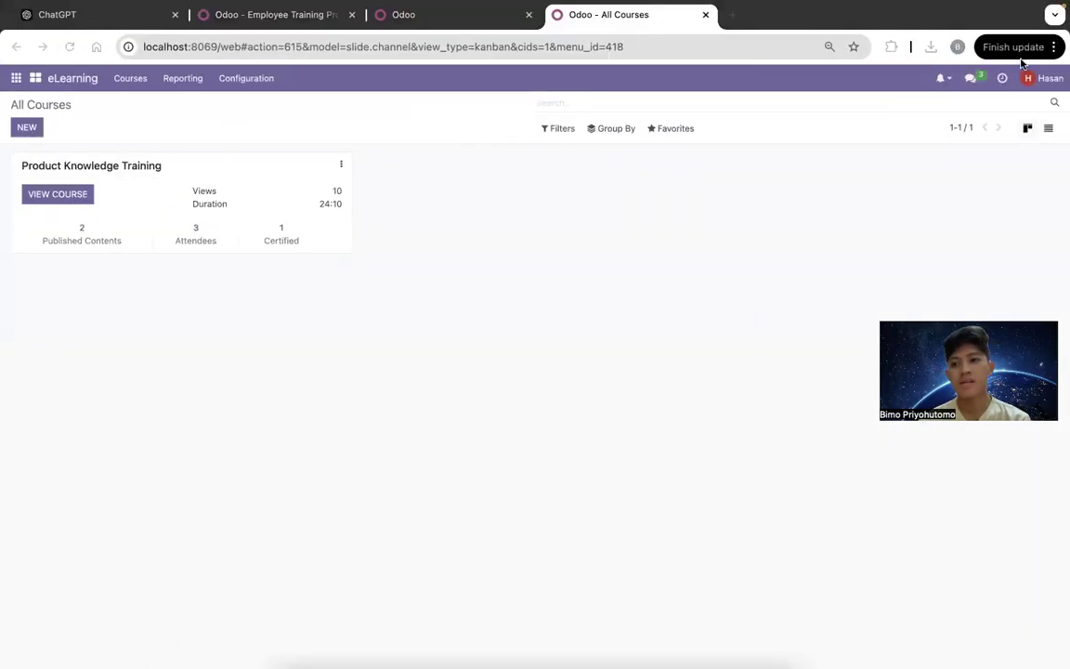
pyautogui.click(1028, 78)
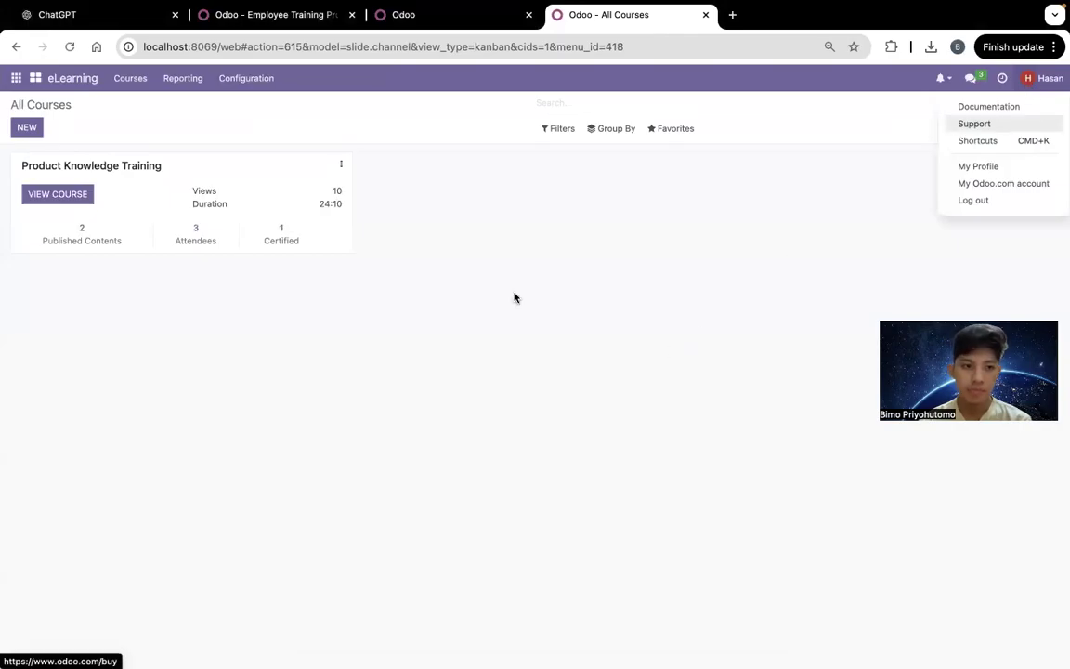
pyautogui.click(13, 81)
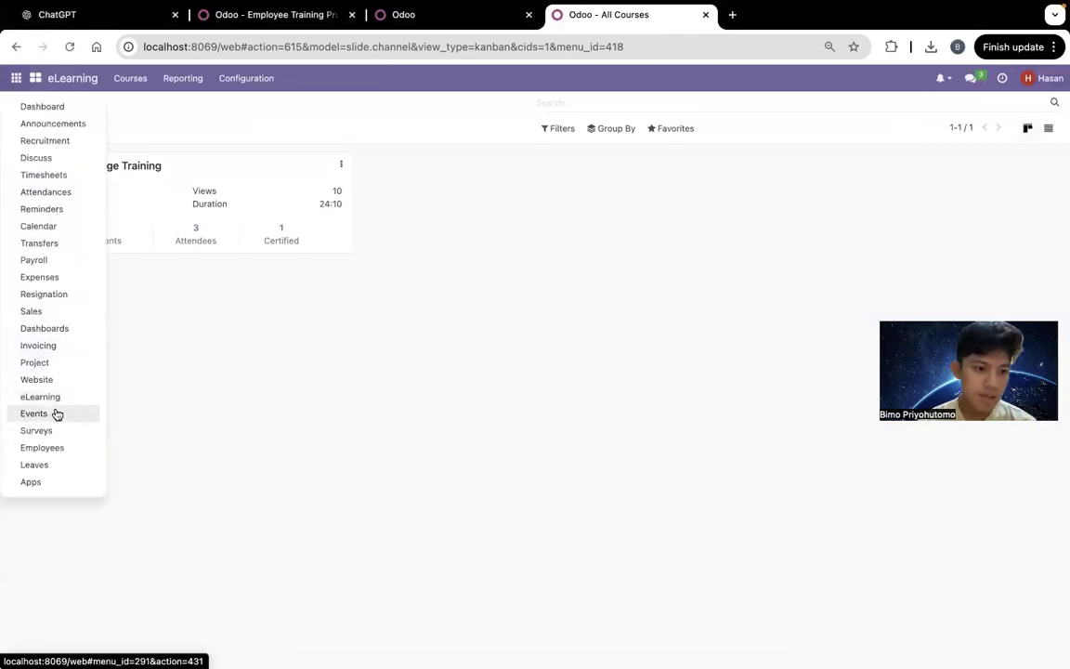
pyautogui.click(72, 446)
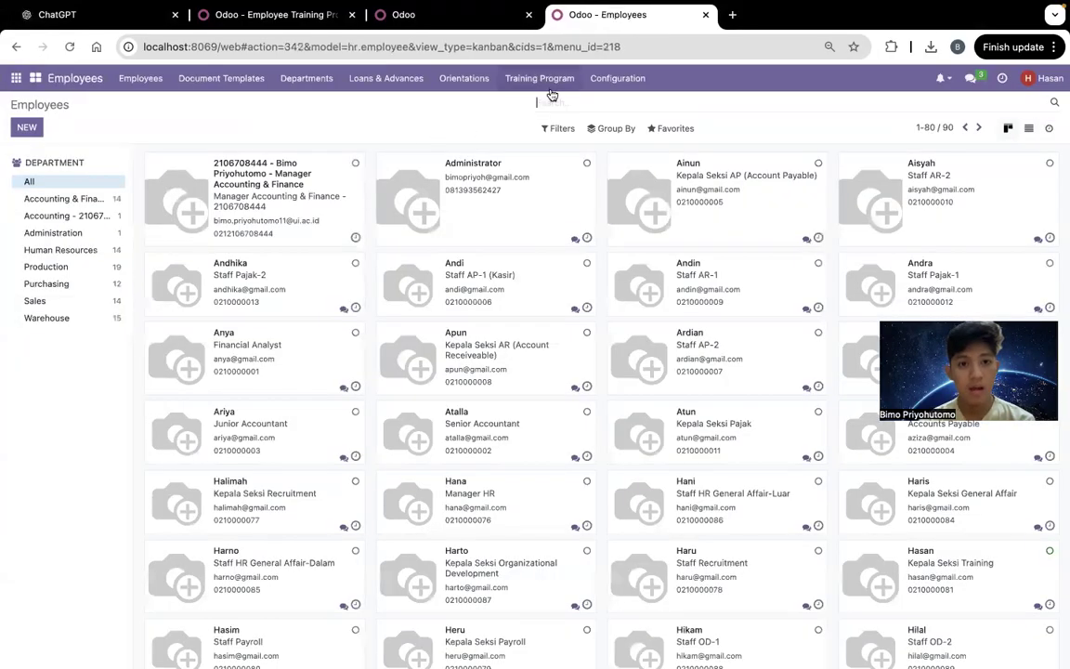
pyautogui.click(551, 89)
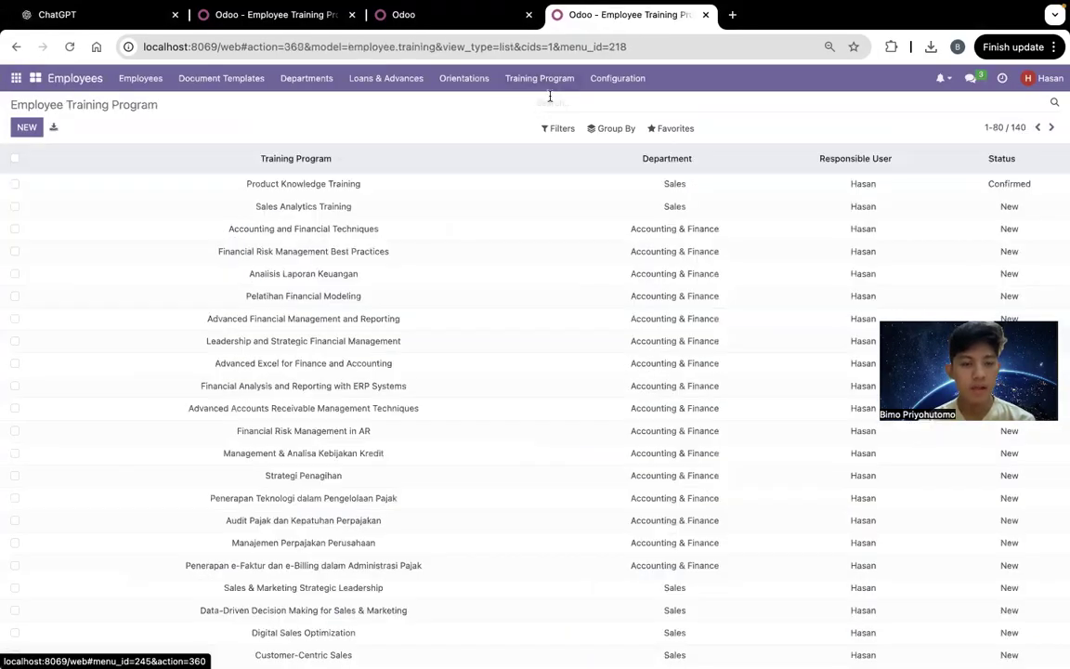
# Start a new employee training program named "Training 1" for the Production department
pyautogui.click(27, 128)
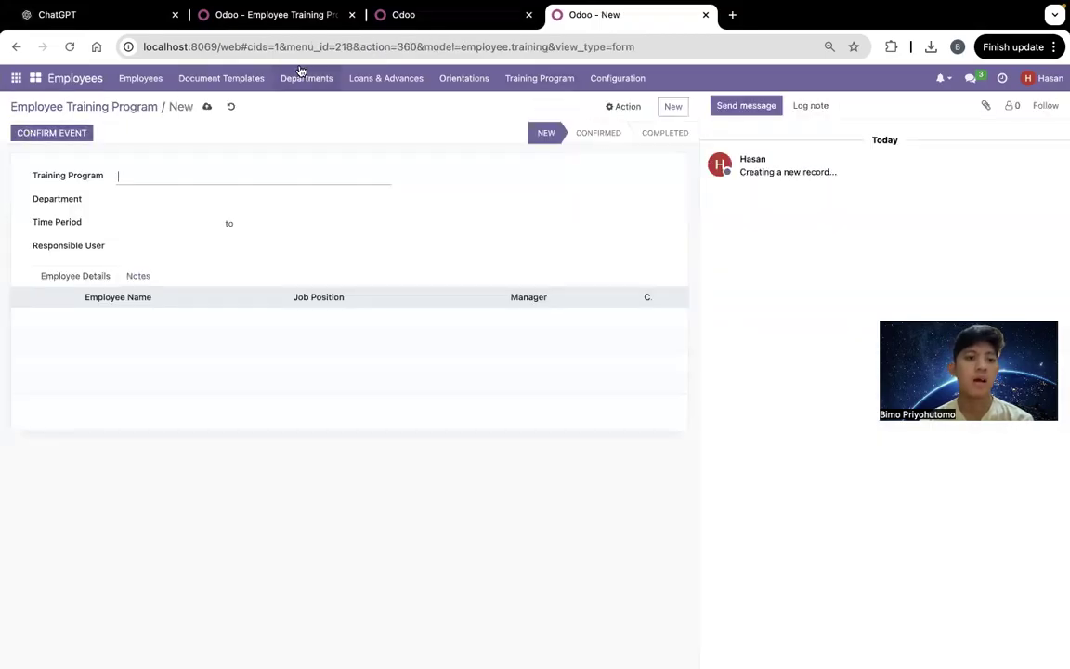
pyautogui.click(160, 197)
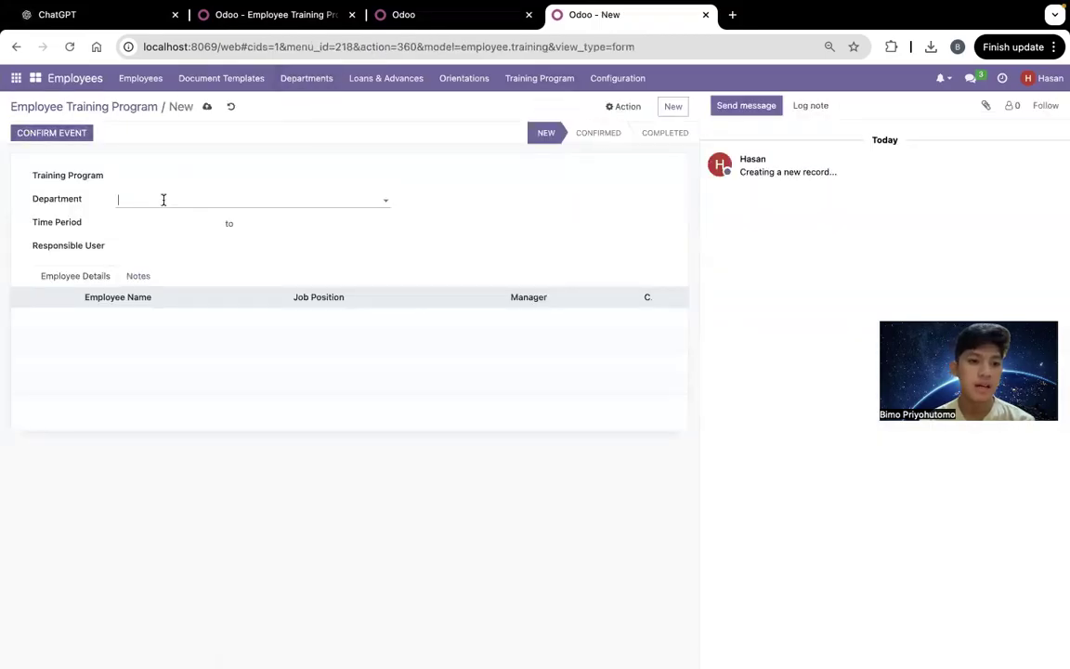
pyautogui.click(160, 178)
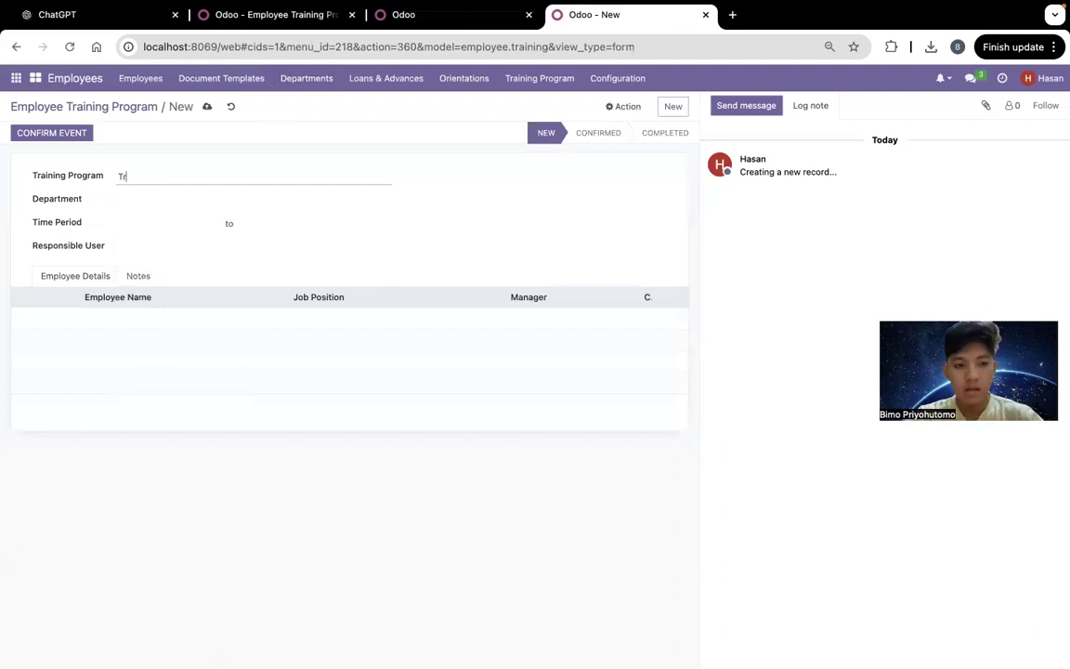
pyautogui.write('Training 1')
pyautogui.click(171, 196)
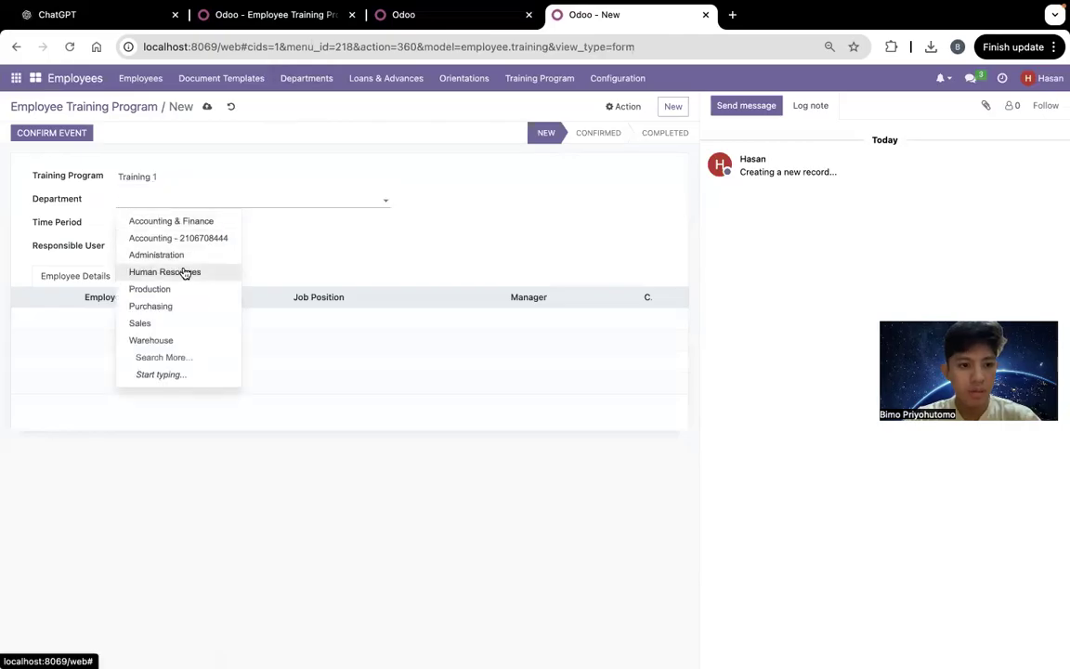
pyautogui.click(186, 288)
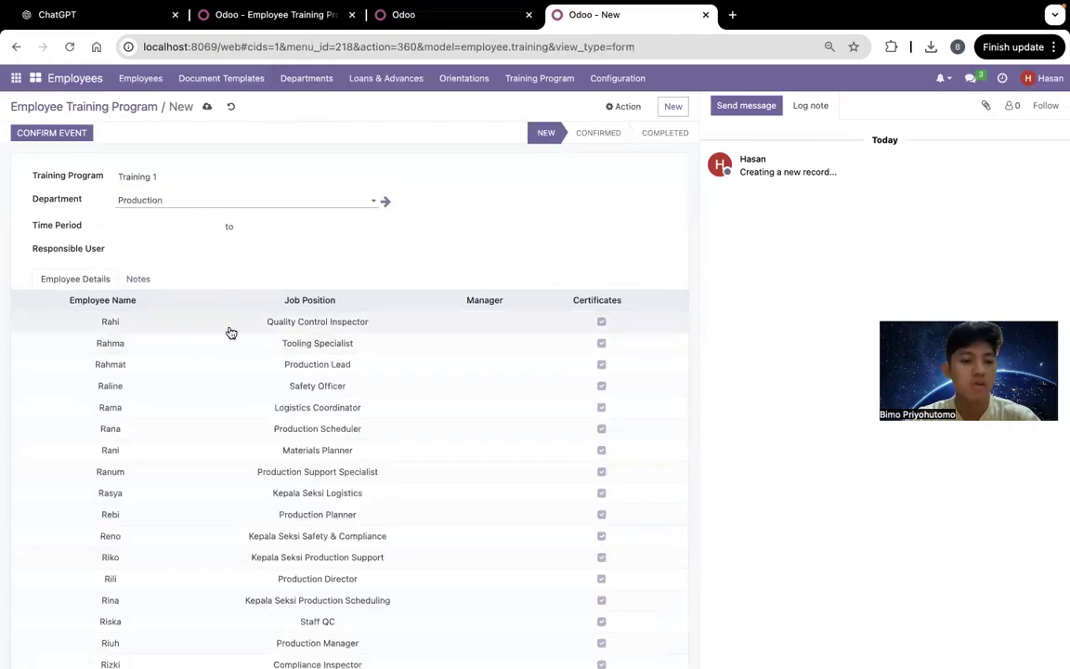
# Set the training's time period to 10/08/2024–10/18/2024 with a responsible user, and discard the new record
pyautogui.click(179, 227)
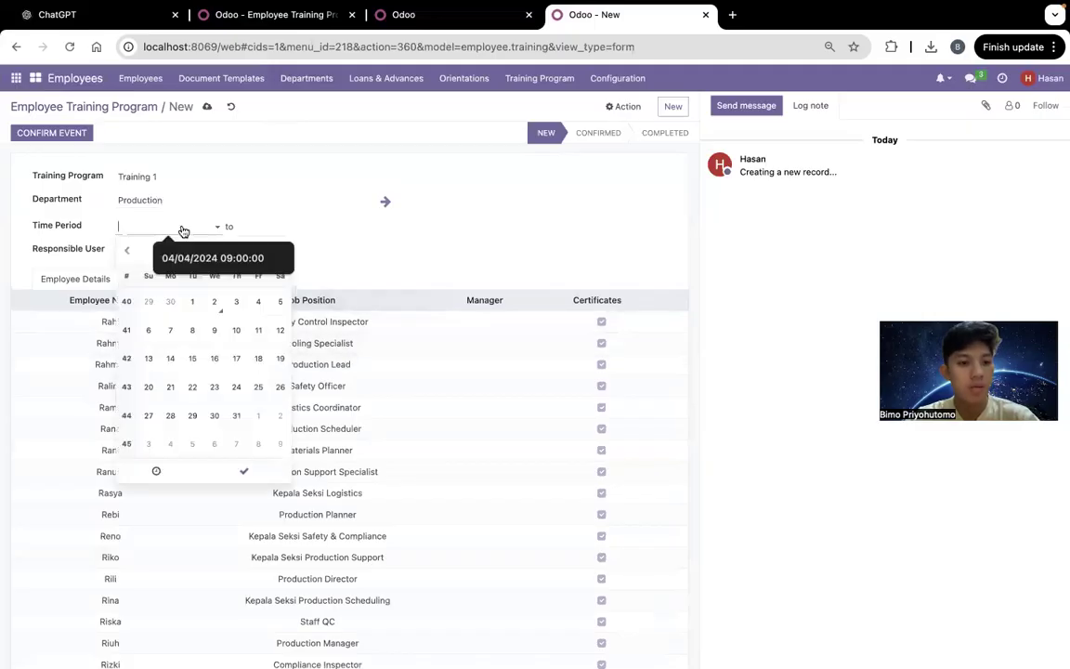
pyautogui.click(193, 328)
pyautogui.click(268, 225)
pyautogui.click(378, 357)
pyautogui.click(175, 247)
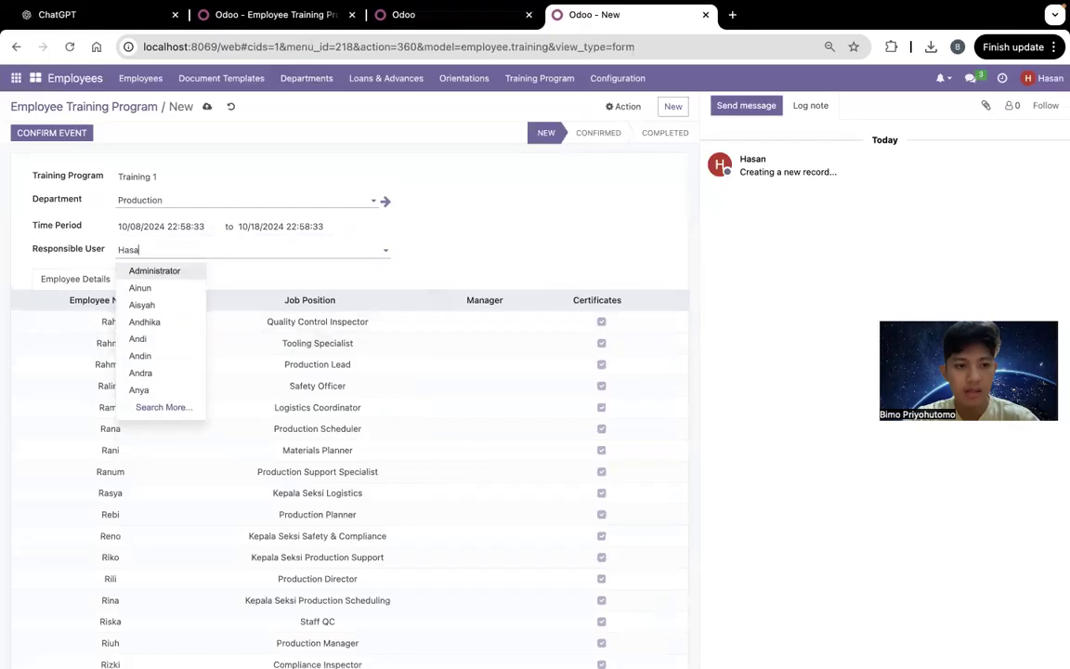
pyautogui.write('n')
pyautogui.click(152, 271)
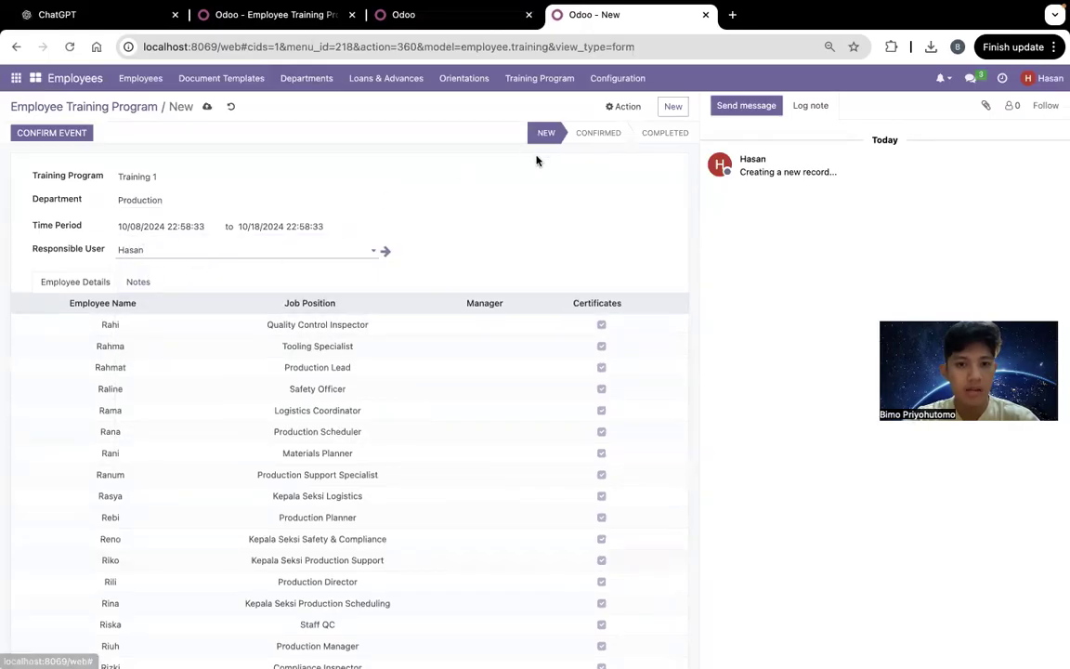
pyautogui.click(231, 108)
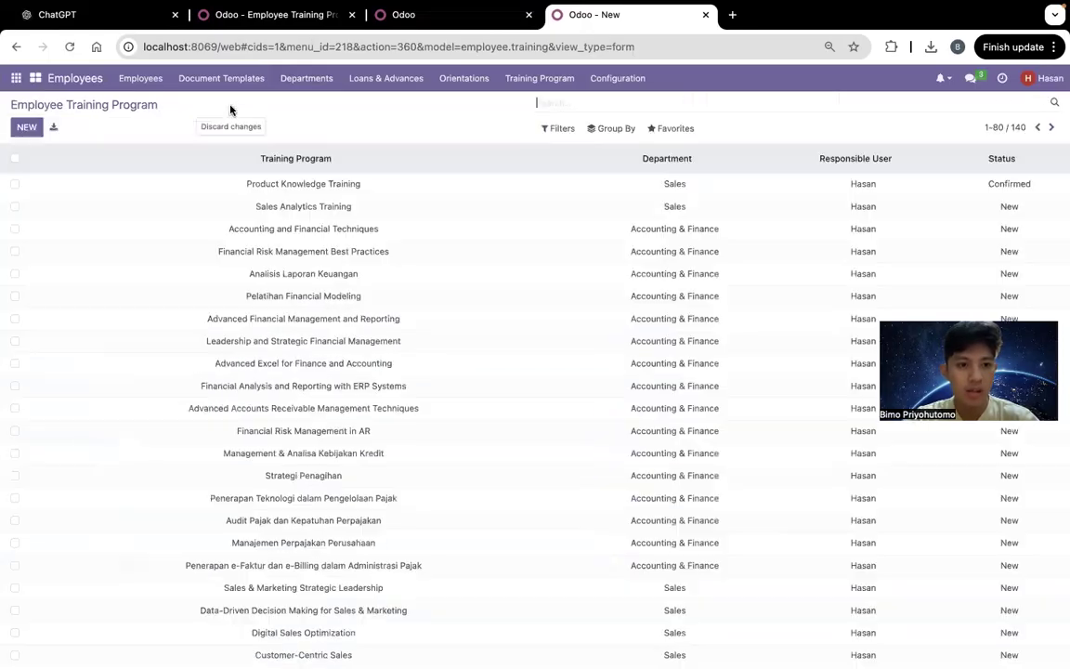
# View the Product Knowledge Training record and return to the training program list
pyautogui.click(336, 190)
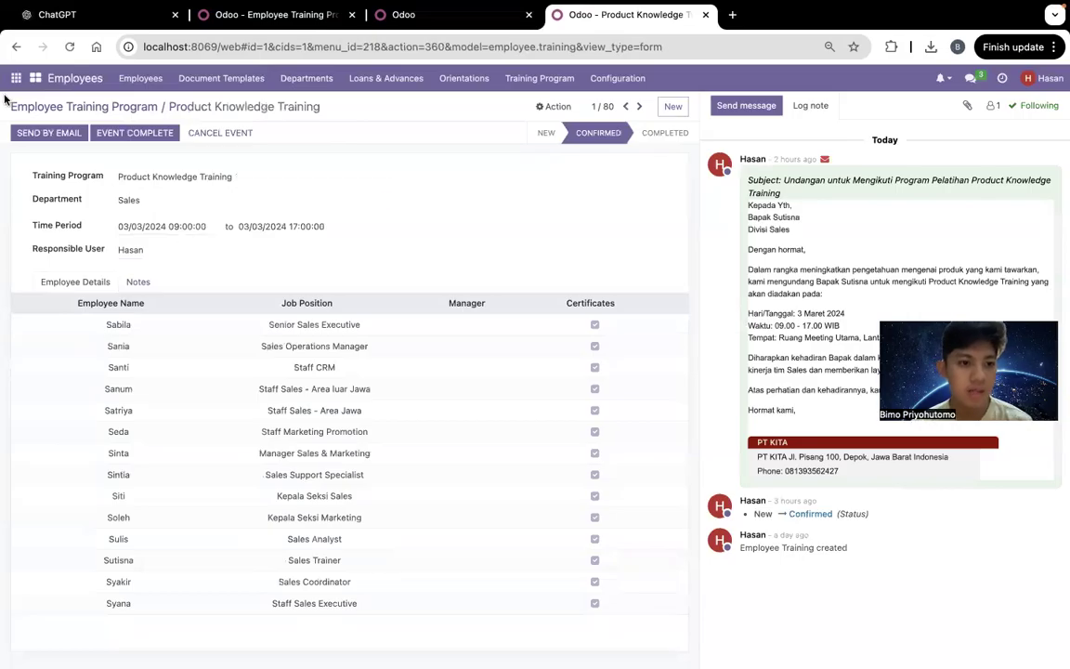
pyautogui.click(14, 50)
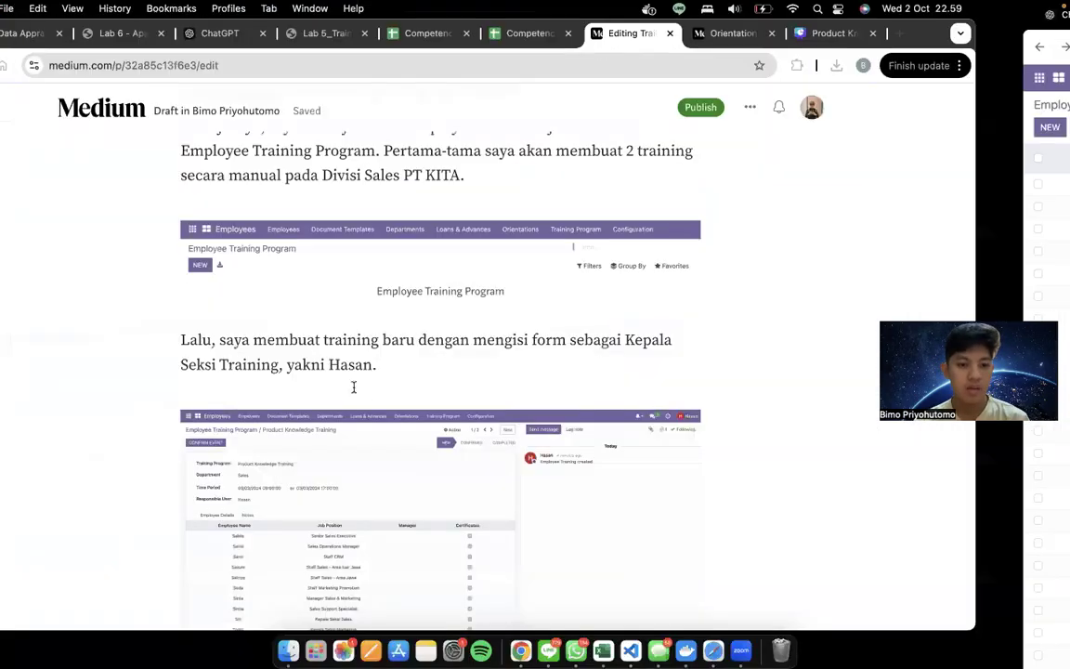
# In the Medium draft, examine the screenshots of the manually created Sales trainings, down to the import method section
pyautogui.scroll(-4, 354, 385)
pyautogui.scroll(-3, 354, 390)
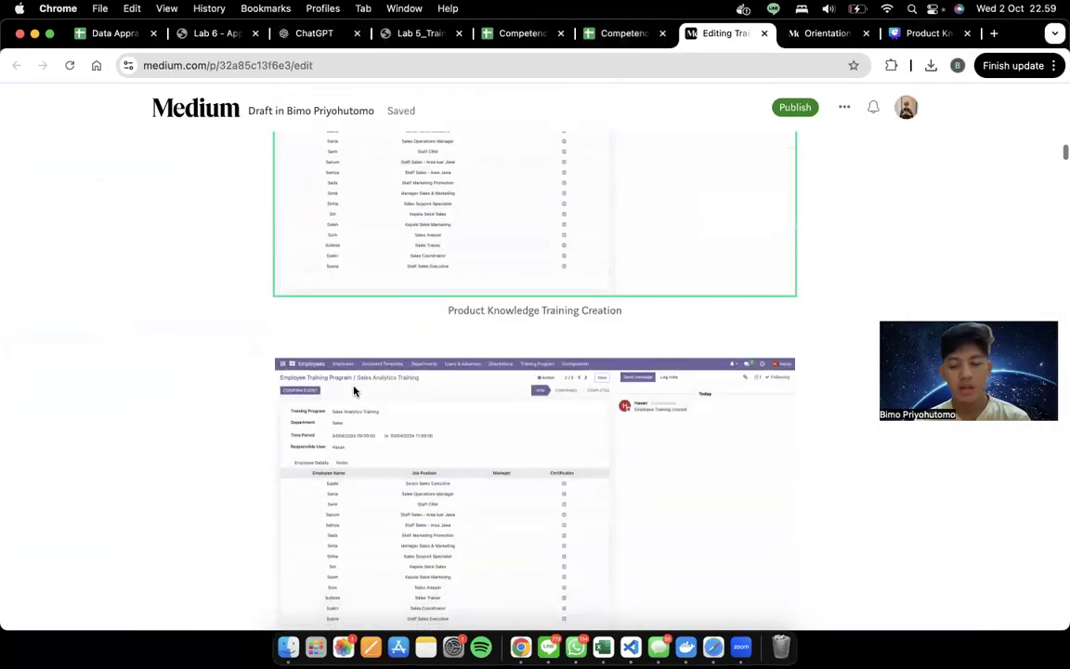
pyautogui.scroll(-3, 354, 390)
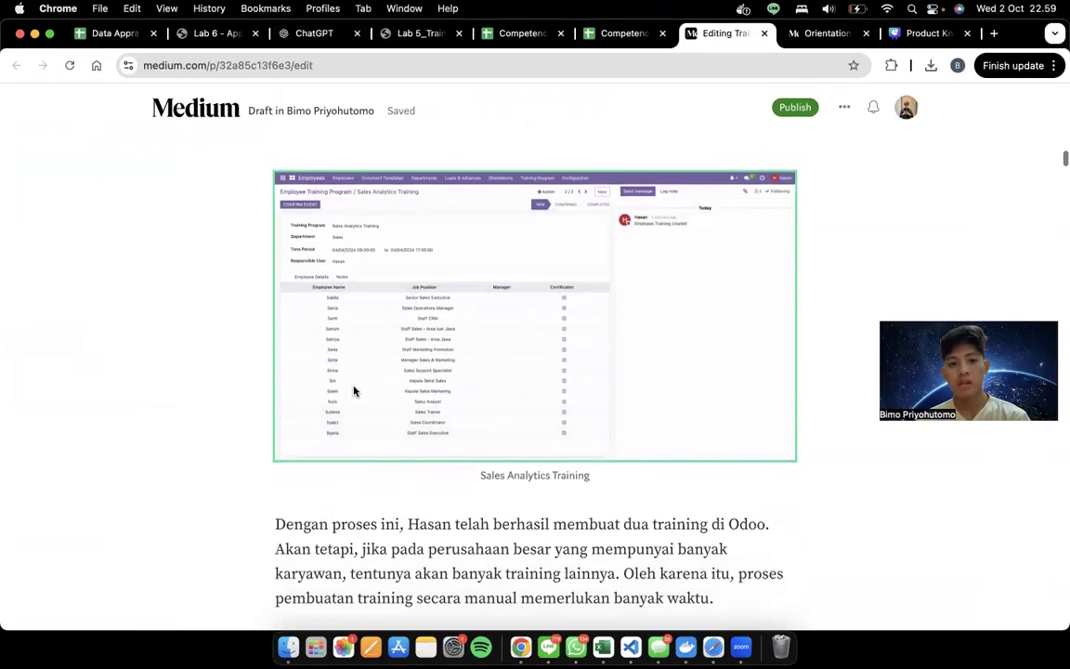
pyautogui.scroll(-10, 354, 390)
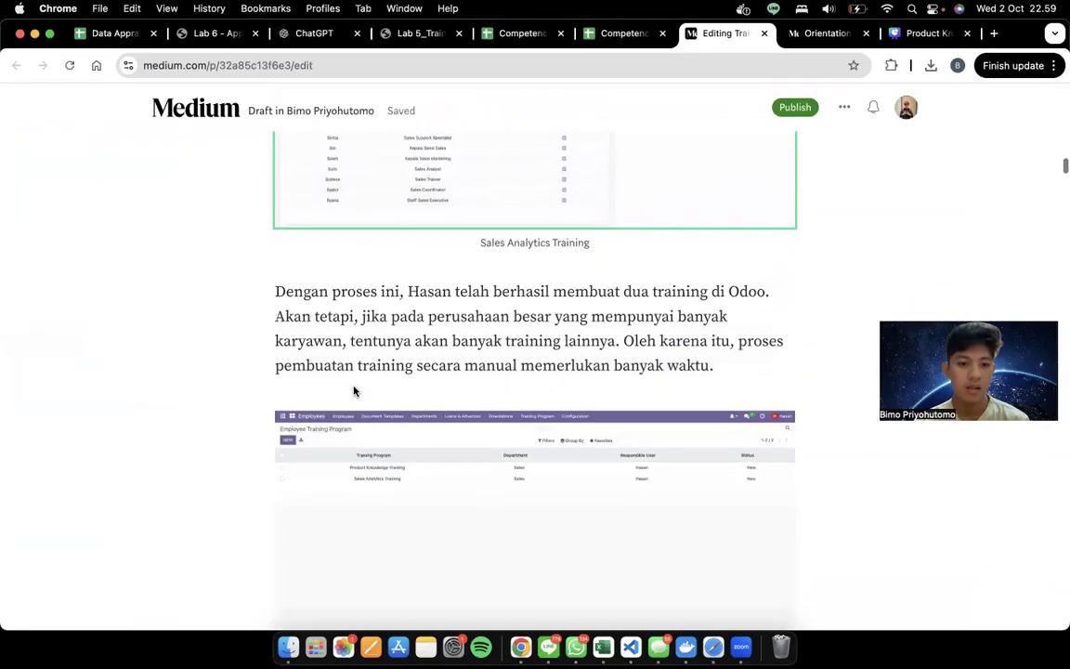
pyautogui.scroll(3, 354, 391)
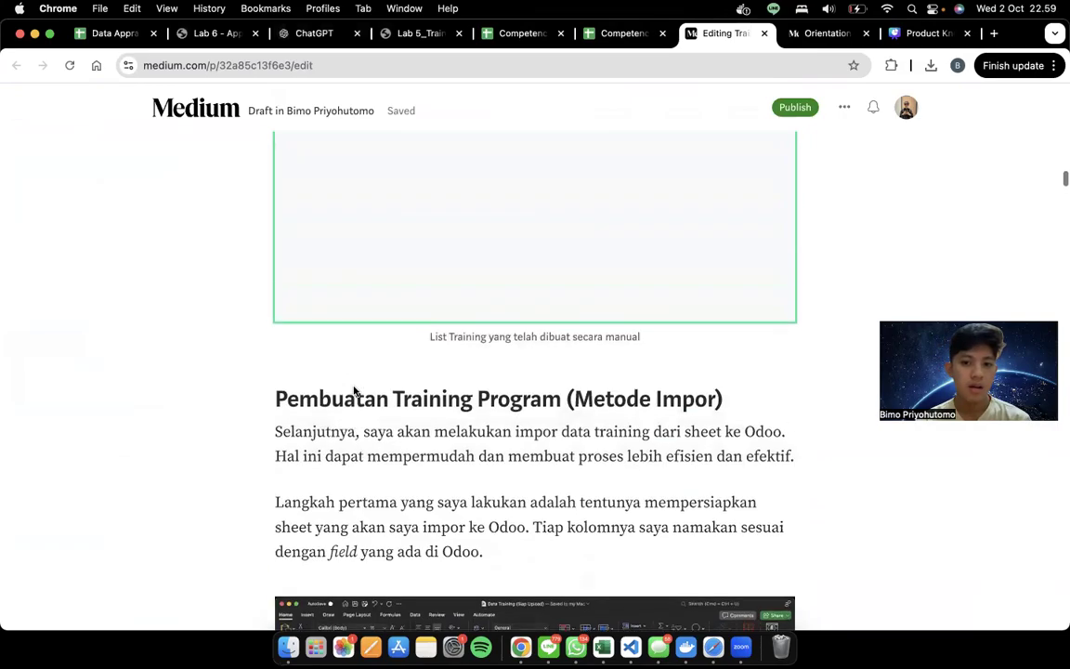
# Look over Odoo's Employee Training Program list and read the article's "Pembuatan Training Program (Metode Impor)" section
pyautogui.hotkey('ctrl', 'Right')
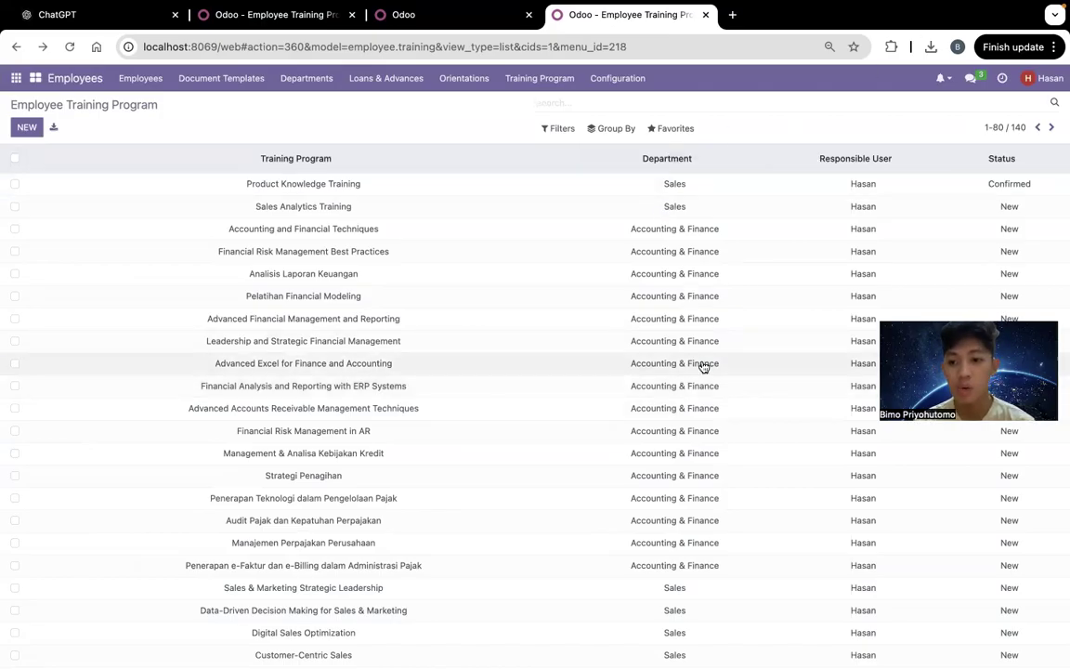
pyautogui.scroll(-3, 706, 381)
pyautogui.scroll(5, 708, 383)
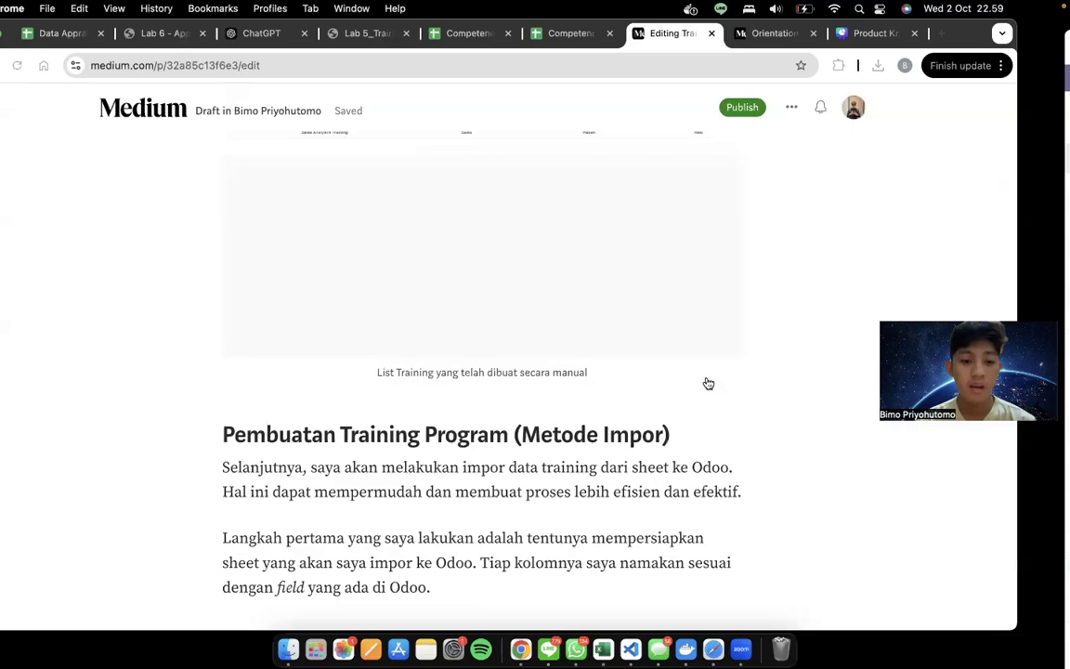
pyautogui.scroll(-3, 705, 382)
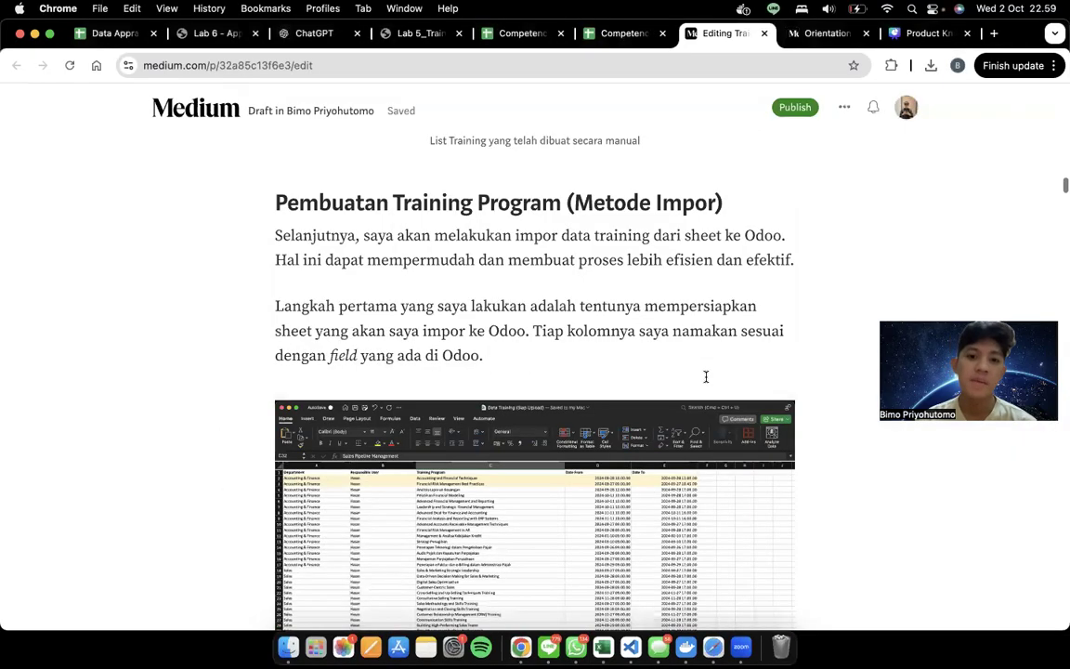
pyautogui.scroll(-1, 706, 377)
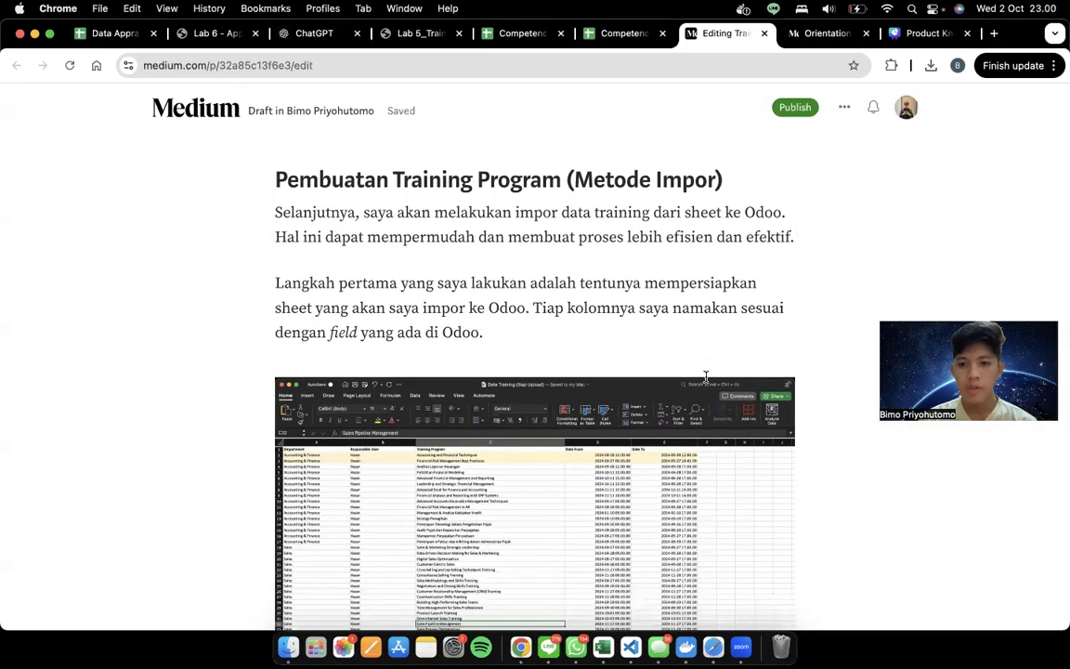
pyautogui.scroll(1, 706, 376)
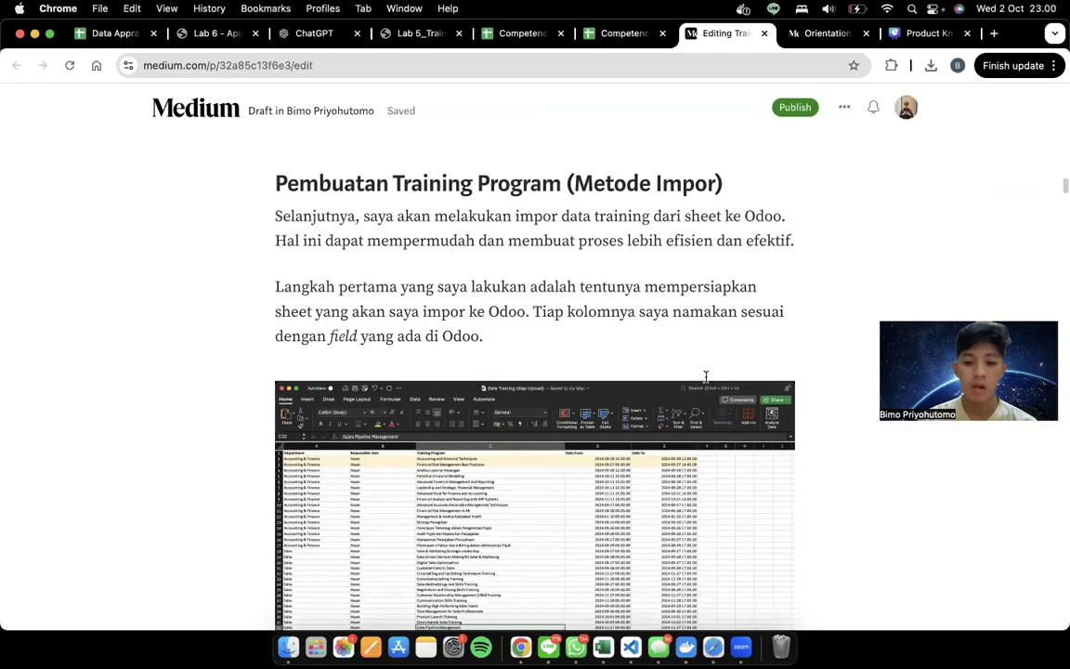
# Switch to the "Data Training (Siap Upload)" workbook in Excel and examine its column headers and training rows
pyautogui.click(599, 653)
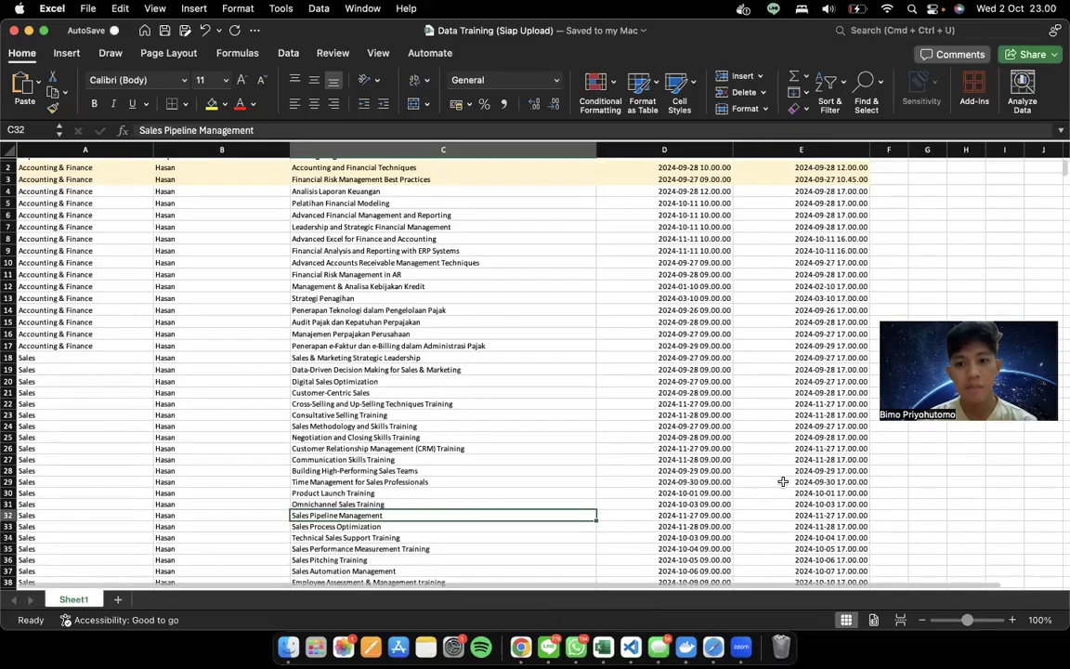
pyautogui.scroll(2, 783, 480)
pyautogui.scroll(-5, 783, 480)
pyautogui.scroll(-1, 783, 480)
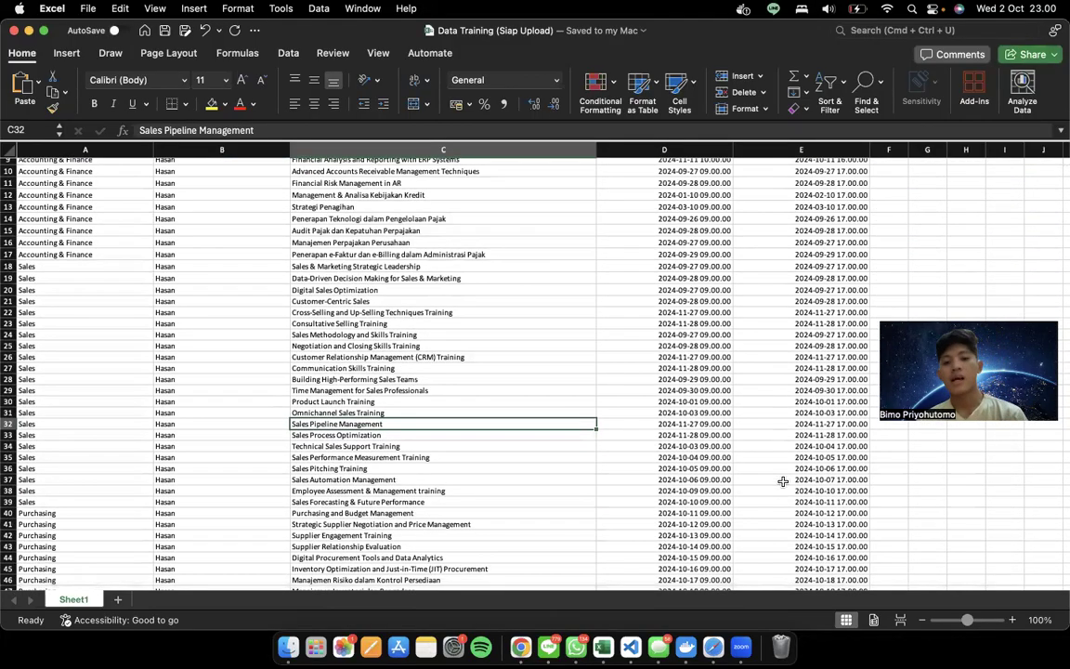
pyautogui.scroll(4, 330, 240)
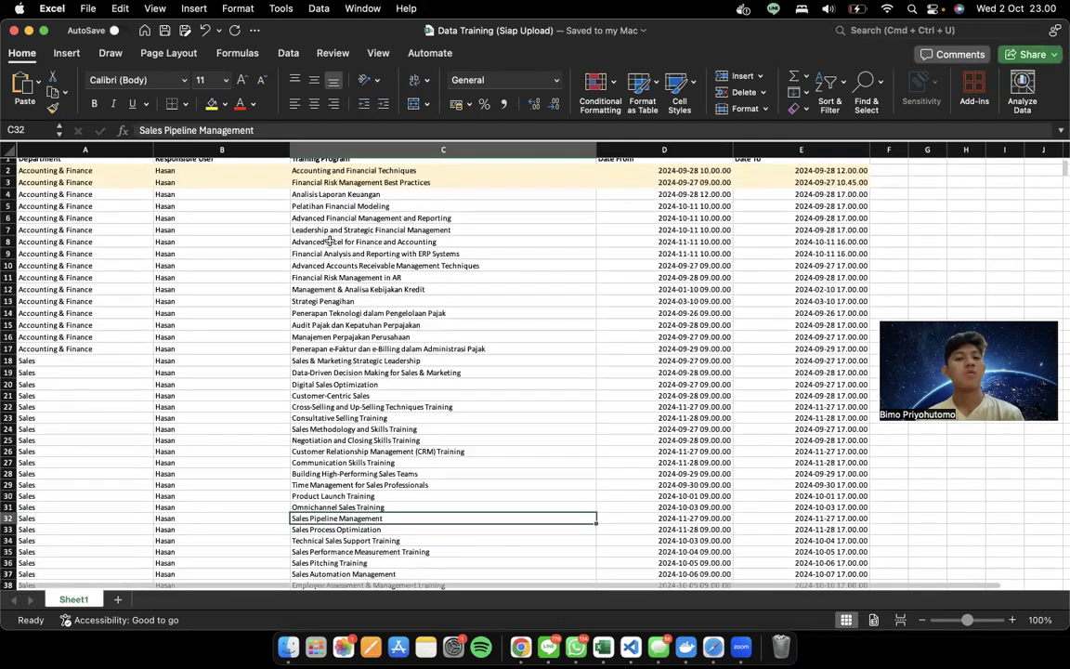
pyautogui.scroll(1, 102, 184)
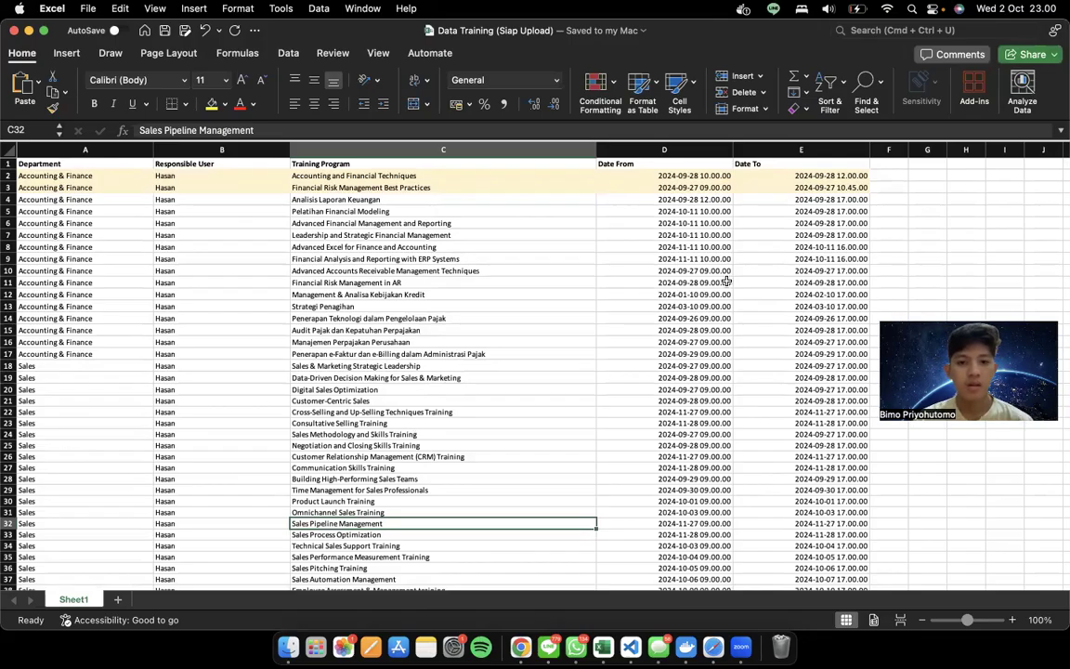
# Switch to Odoo and load "Data Training (Siap Upload).xlsx" from Downloads as an Employee Training Program import
pyautogui.hotkey('ctrl', 'Right')
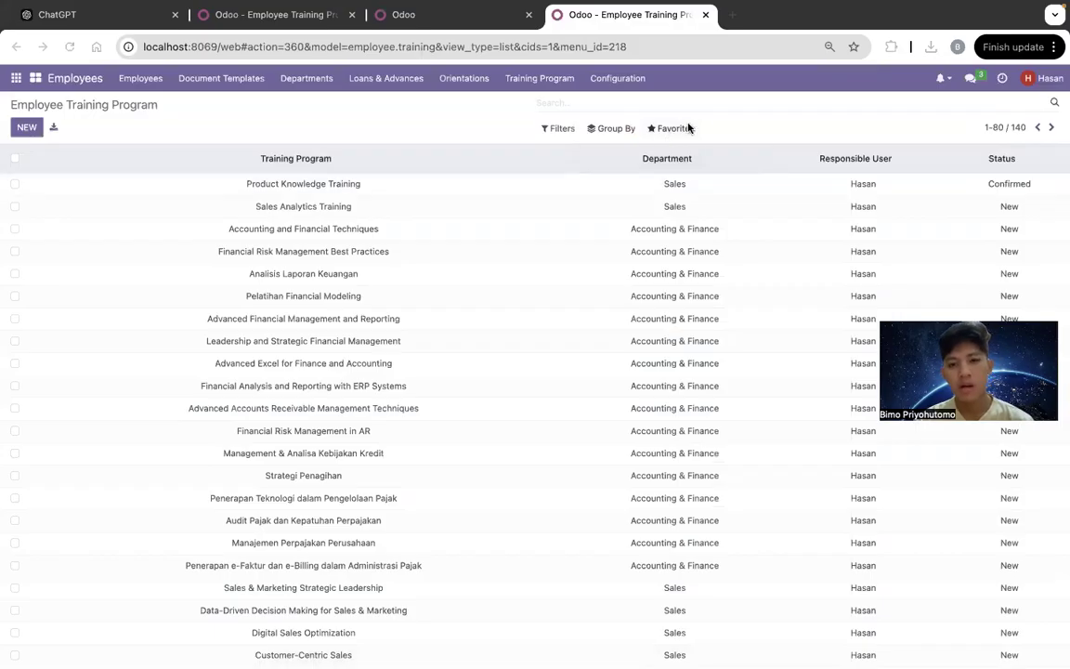
pyautogui.click(690, 130)
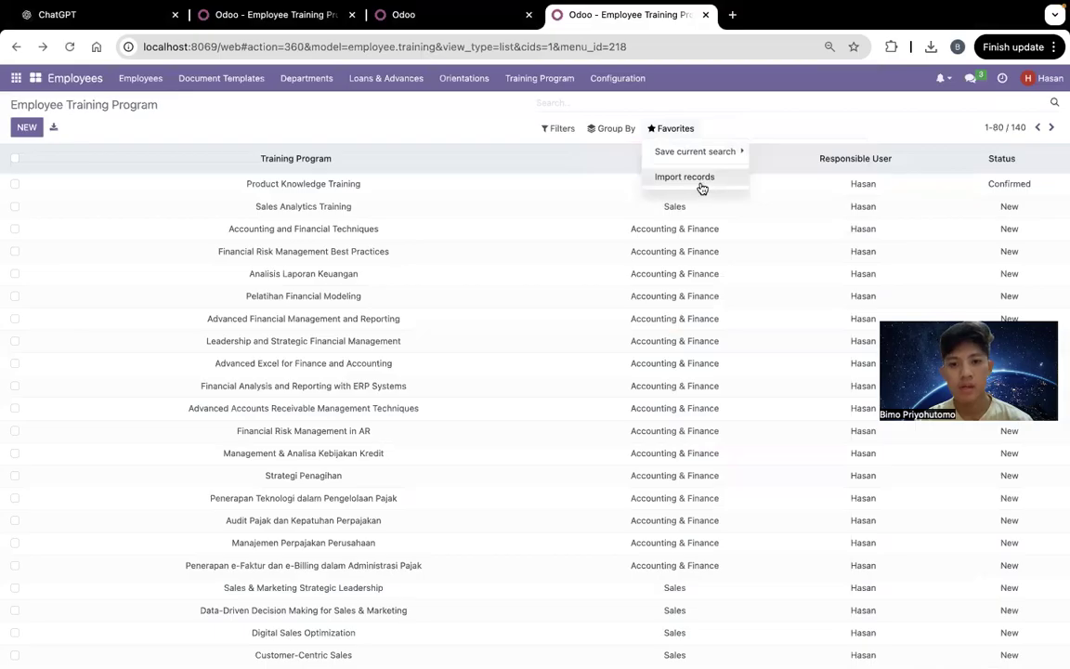
pyautogui.click(702, 185)
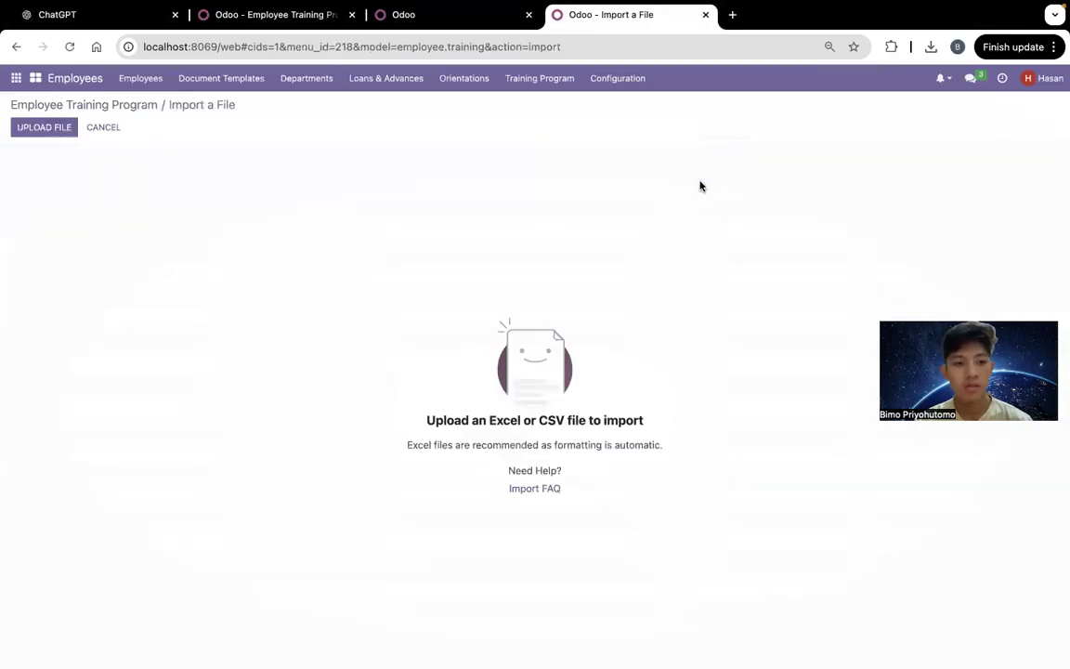
pyautogui.click(50, 133)
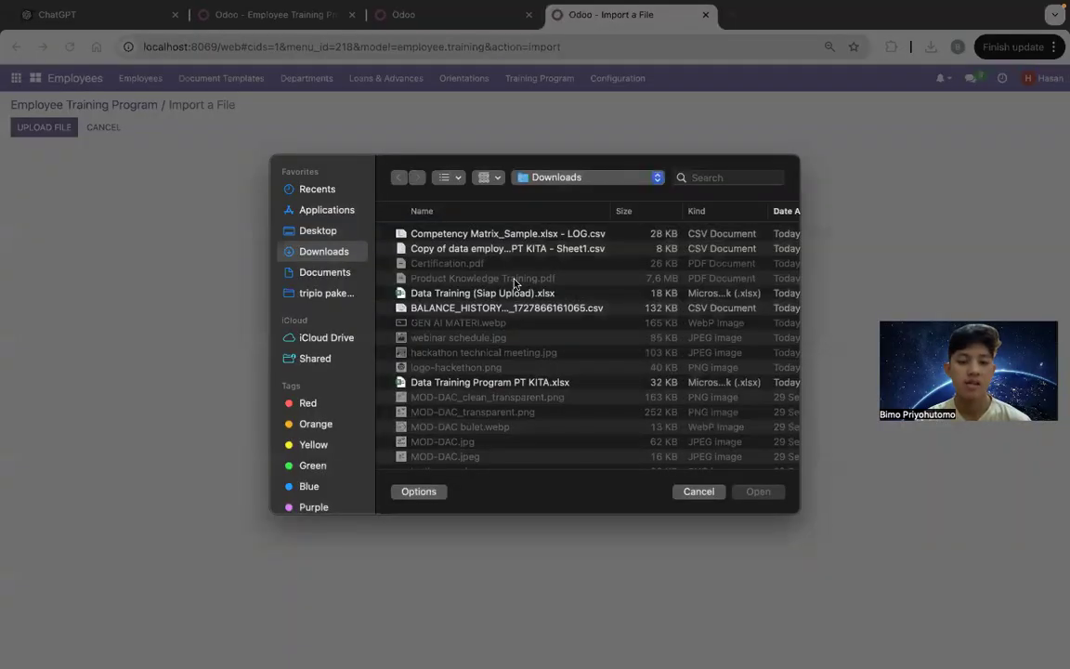
pyautogui.doubleClick(561, 295)
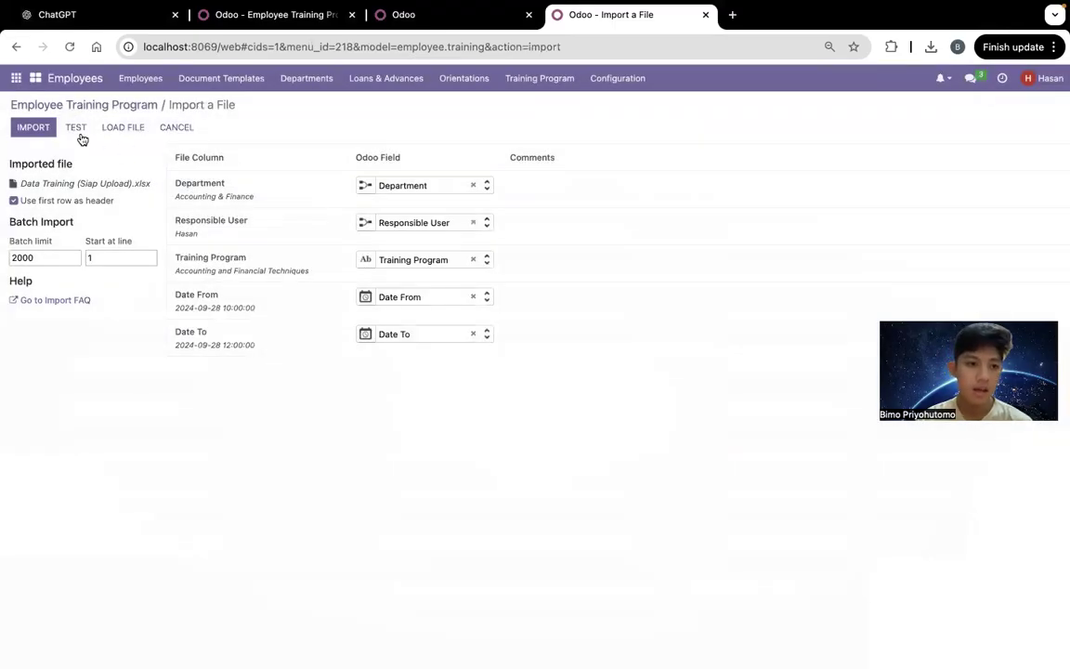
# Test the loaded training import for errors and cancel it
pyautogui.click(79, 133)
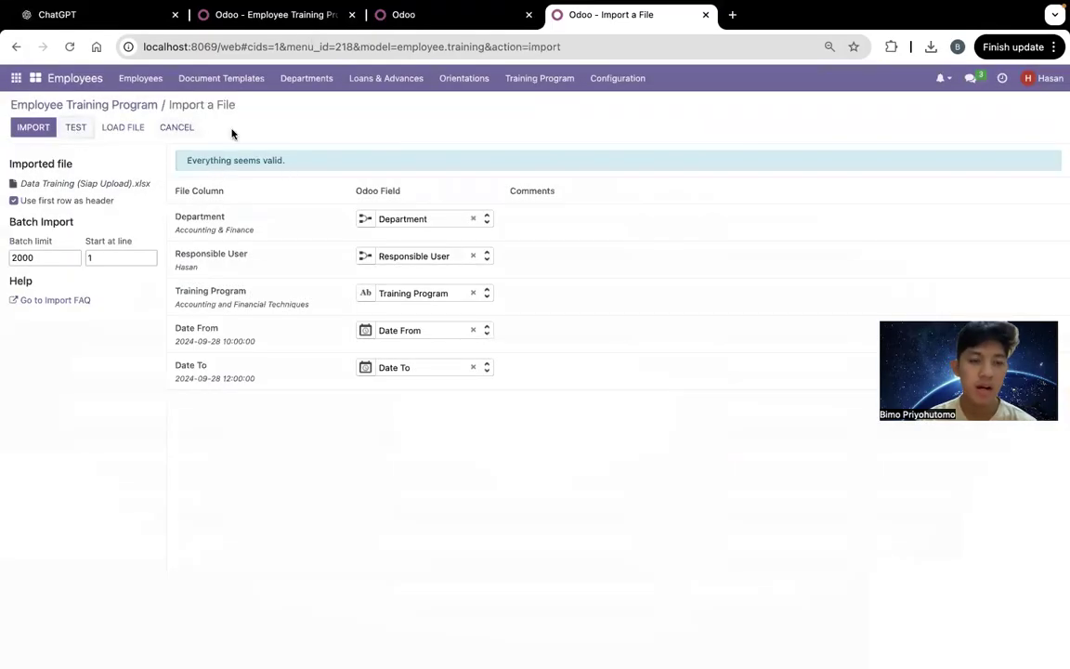
pyautogui.click(178, 129)
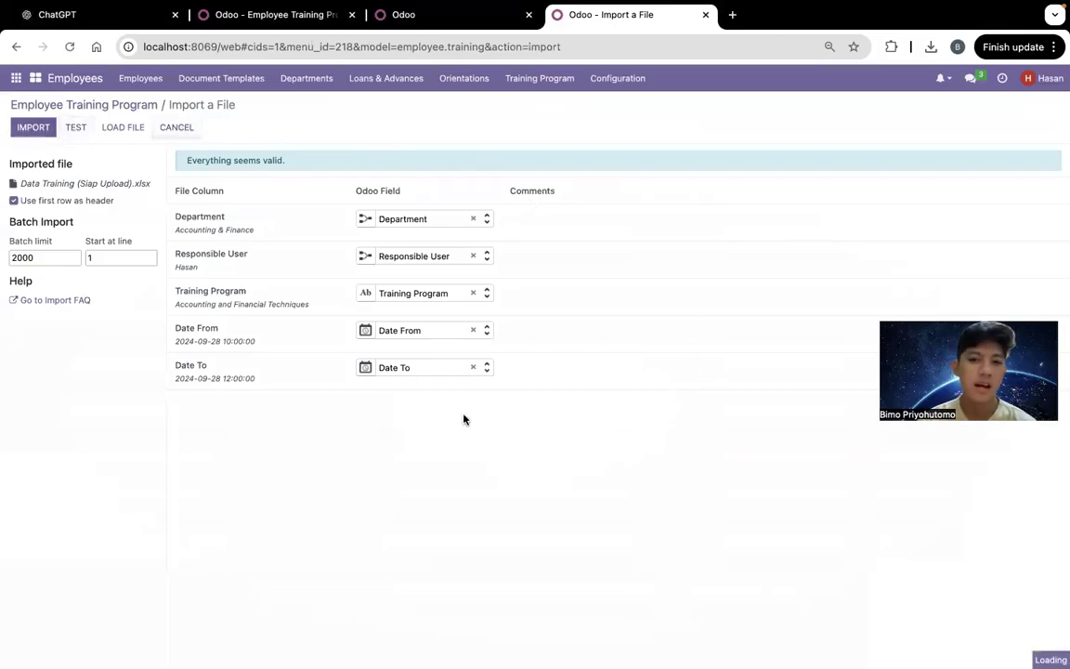
# Review the trainings in the Employee Training Program list, and switch back to the Excel training data sheet
pyautogui.scroll(-12, 413, 294)
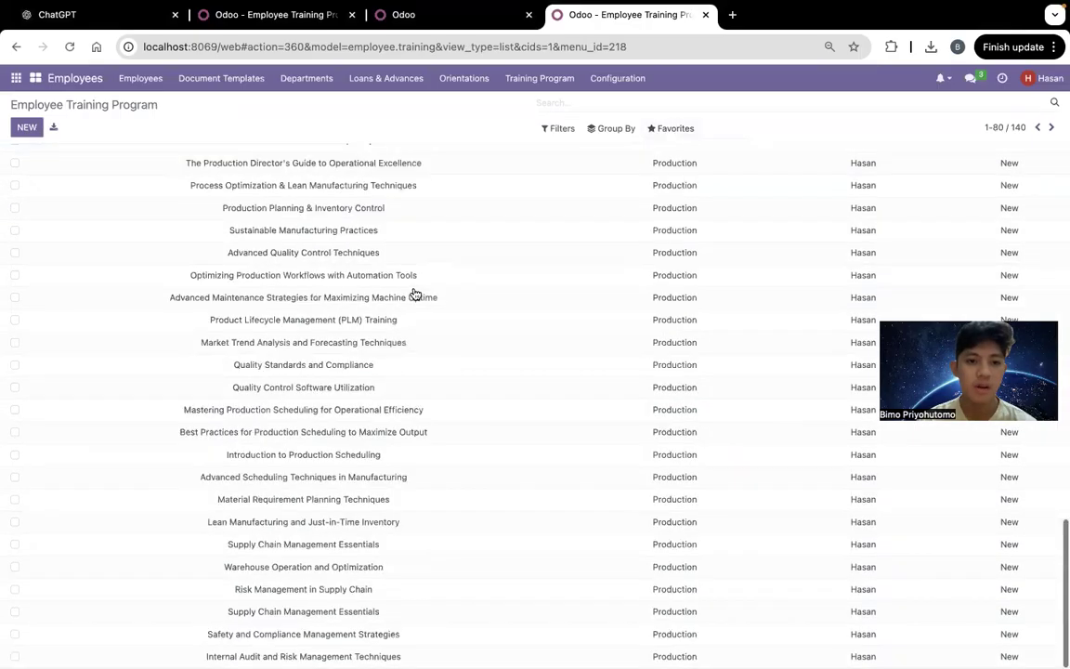
pyautogui.scroll(5, 415, 294)
pyautogui.scroll(10, 415, 293)
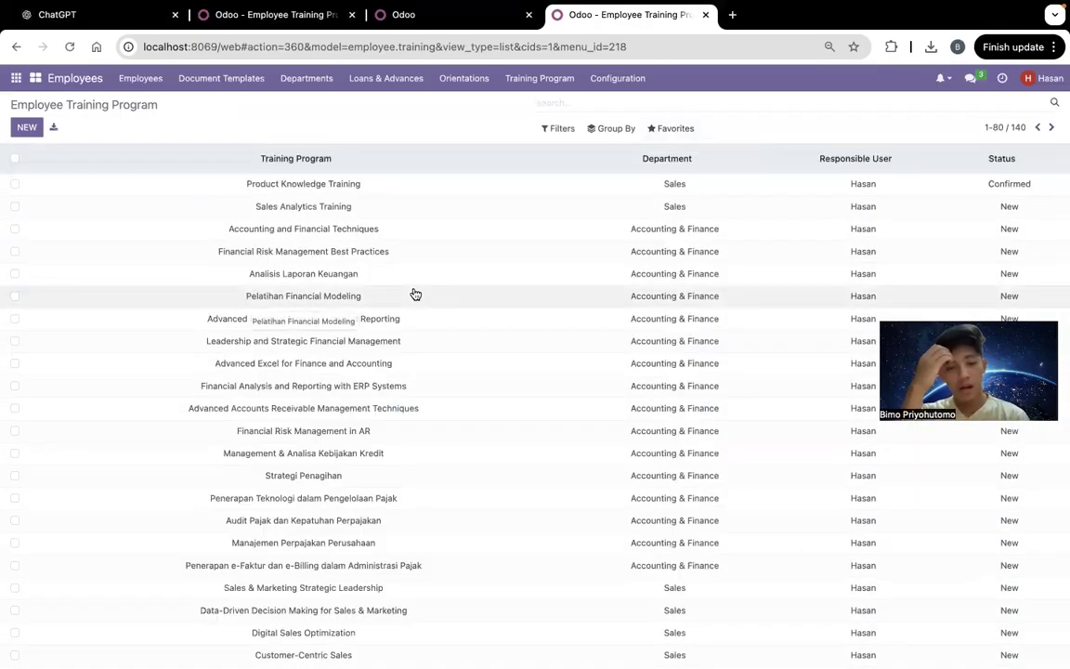
pyautogui.hotkey('ctrl', 'Left')
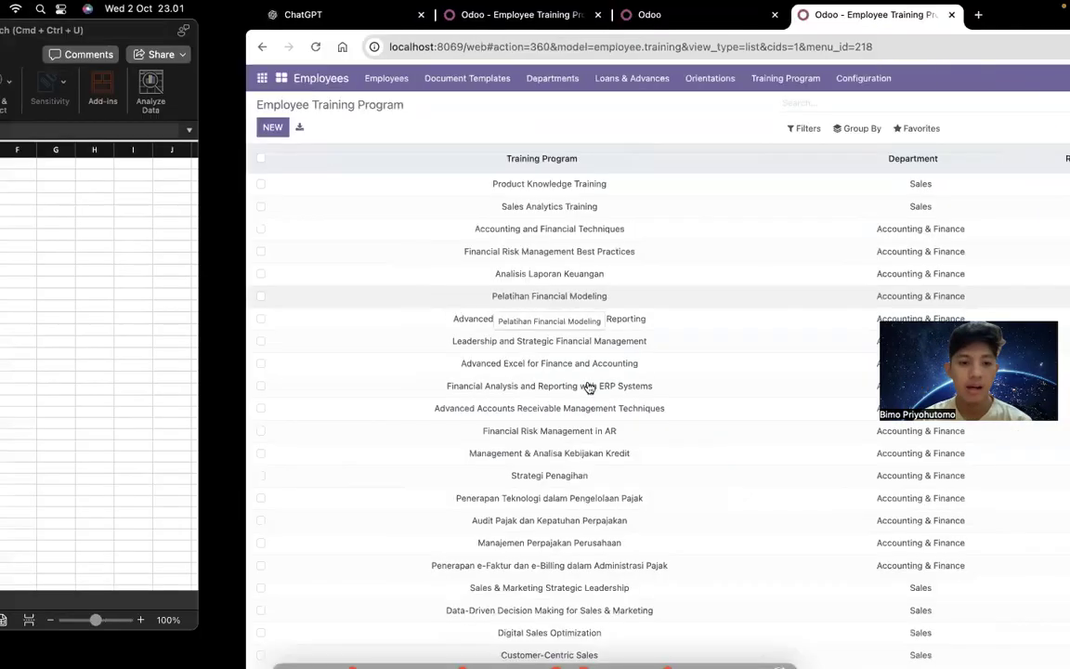
pyautogui.scroll(-1, 610, 399)
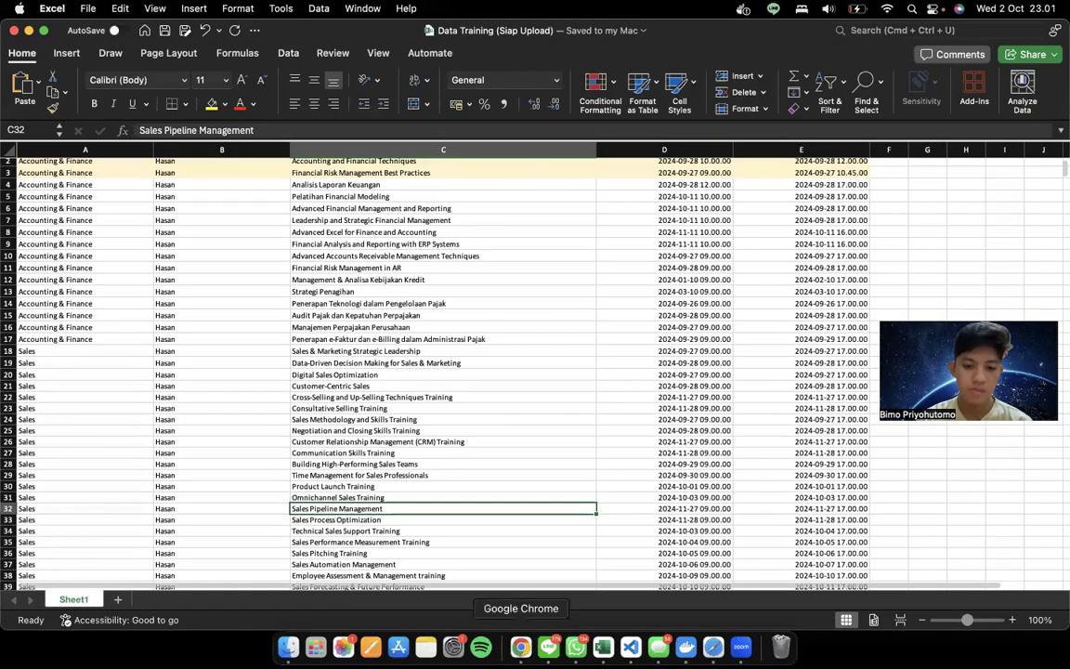
# Switch to the Medium draft in Chrome and read the section on the imported training programs, up to the Pelaksanaan Training heading
pyautogui.click(520, 646)
pyautogui.scroll(-15, 609, 249)
pyautogui.scroll(-20, 609, 249)
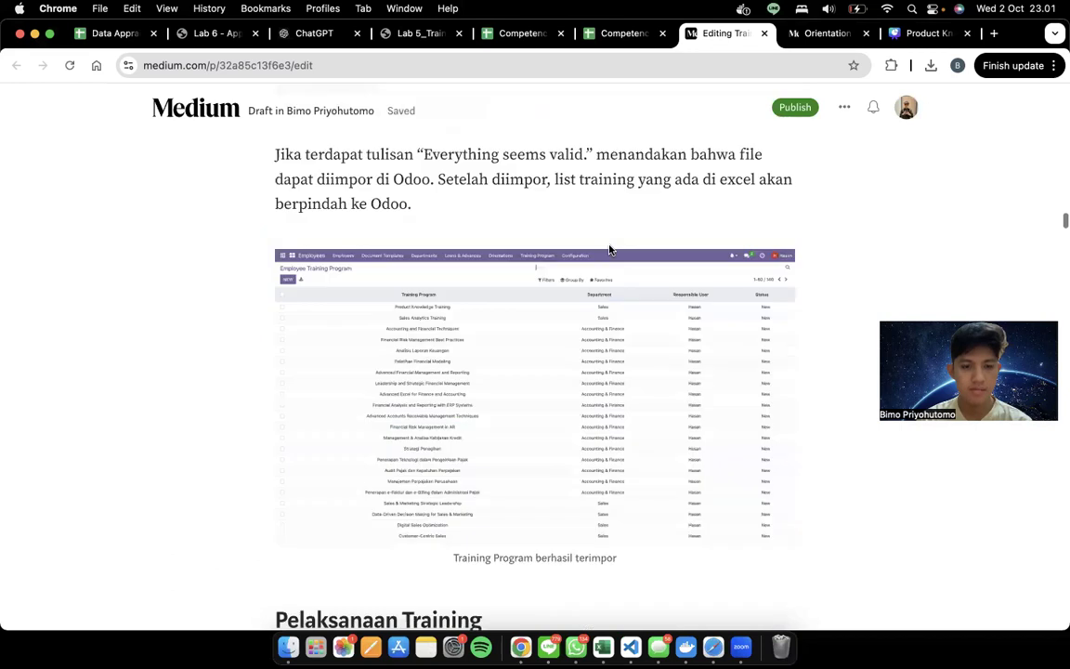
pyautogui.scroll(5, 609, 245)
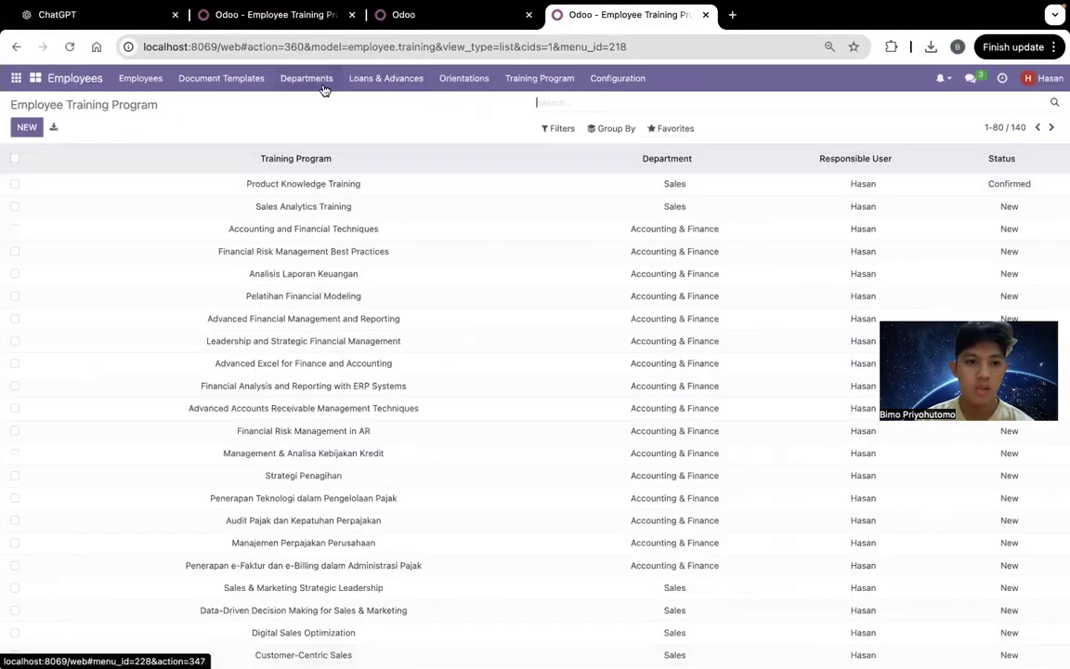
# Open the Product Knowledge Training record in Odoo, and read the draft's Pelaksanaan Training section on confirming a training
pyautogui.click(371, 195)
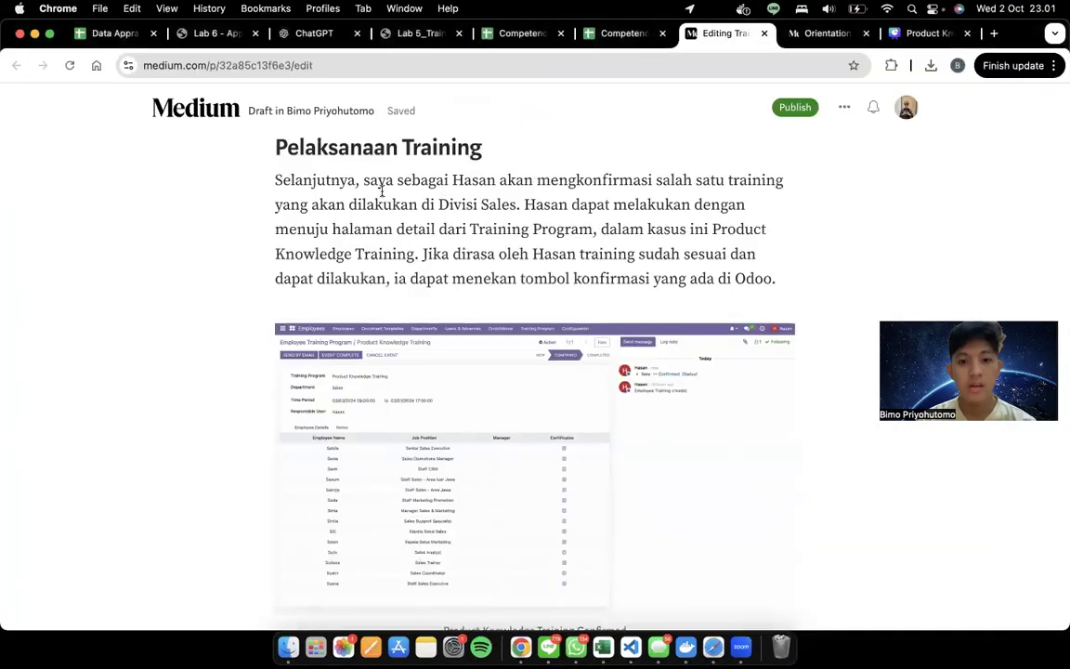
pyautogui.scroll(-3, 381, 186)
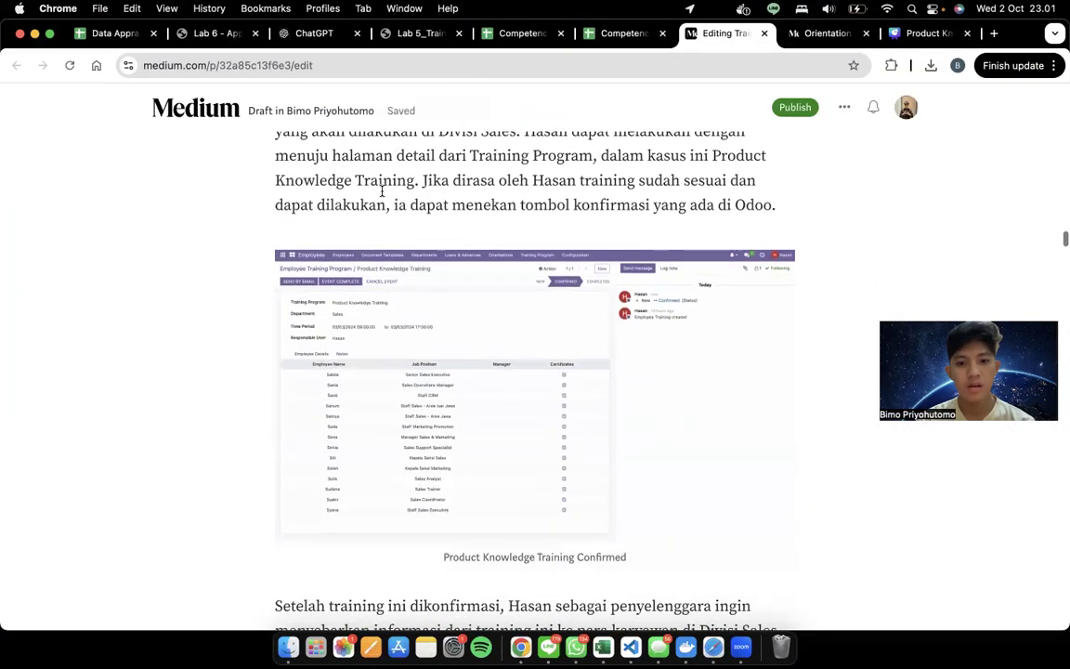
pyautogui.scroll(-1, 381, 190)
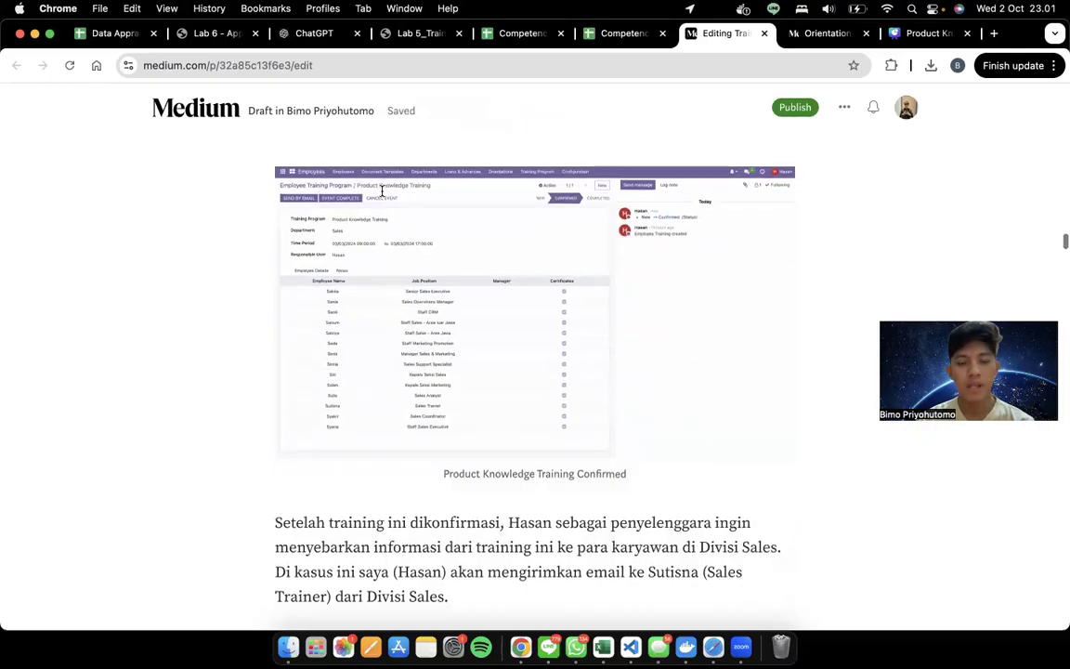
pyautogui.click(381, 190)
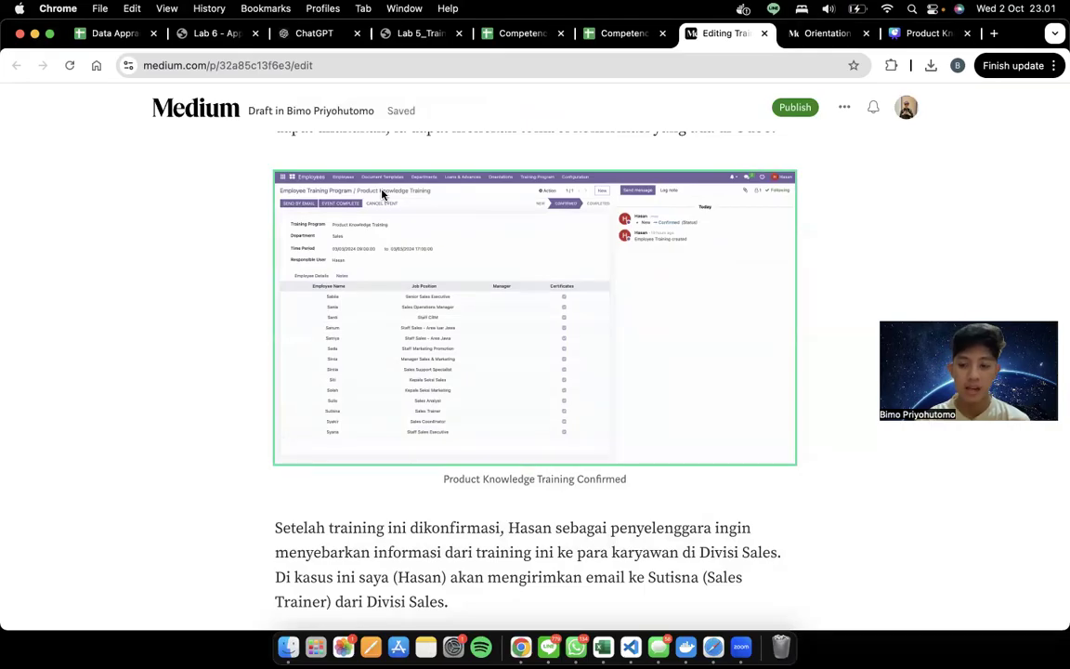
# Compare the unconfirmed Sales Analytics Training record in Odoo with the confirmed Product Knowledge Training record
pyautogui.hotkey('ctrl', 'Right')
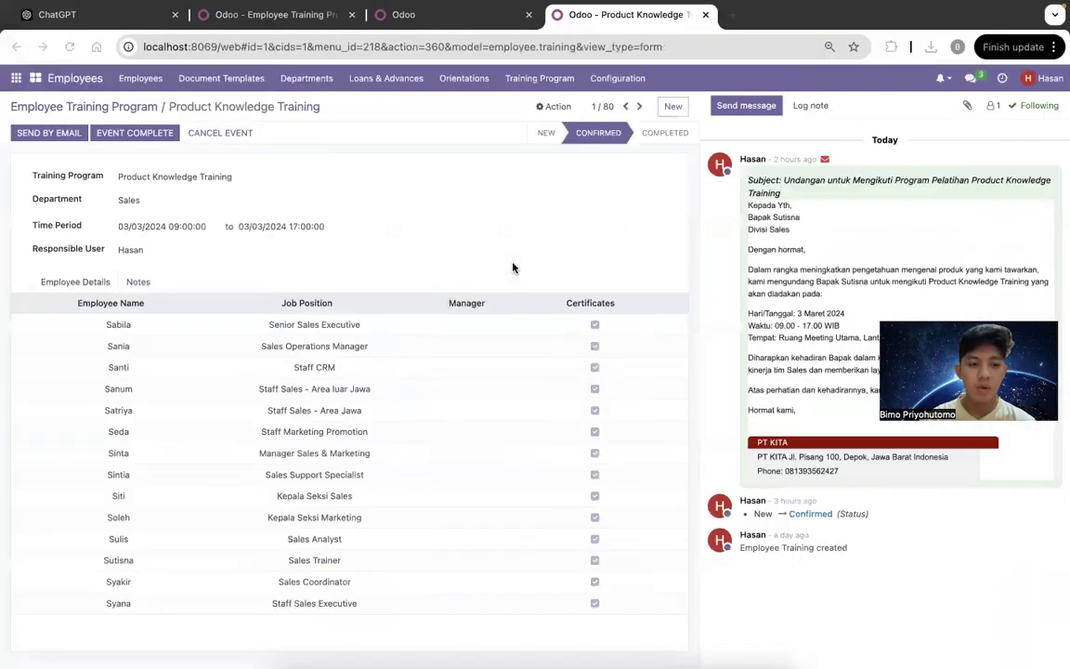
pyautogui.hotkey('ctrl', 'Left')
pyautogui.hotkey('ctrl', 'Right')
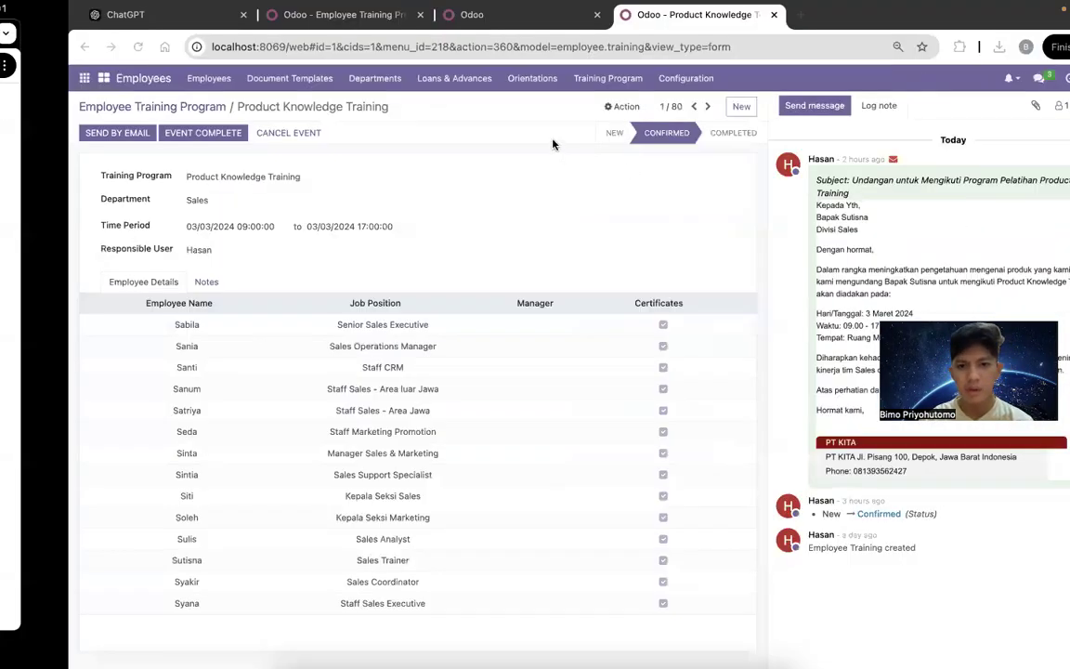
pyautogui.click(98, 106)
pyautogui.click(261, 209)
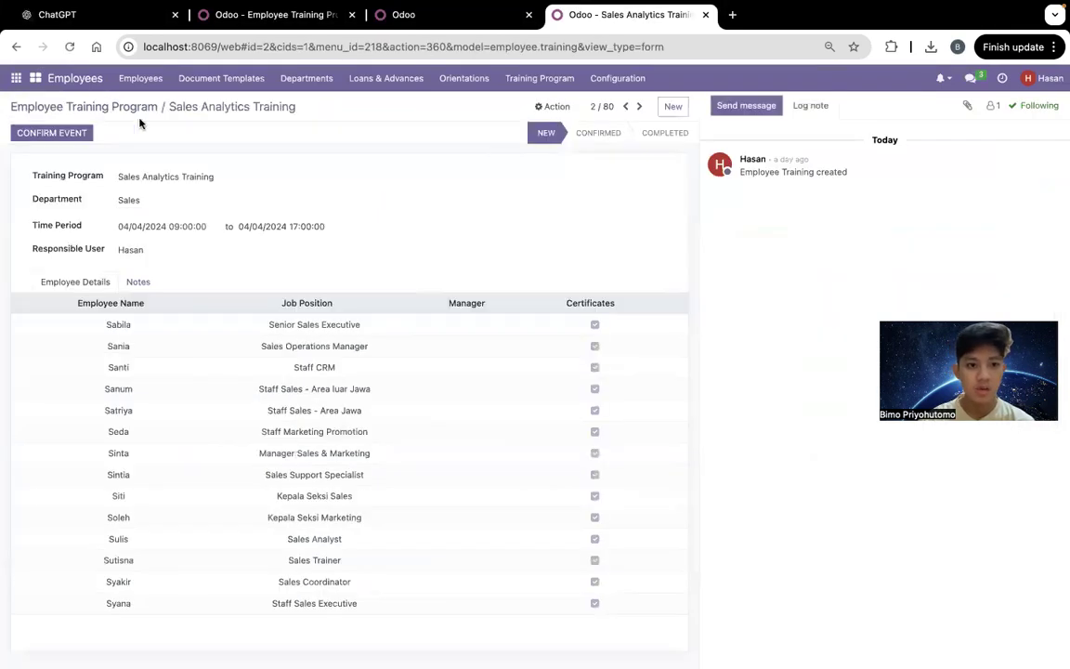
pyautogui.click(86, 107)
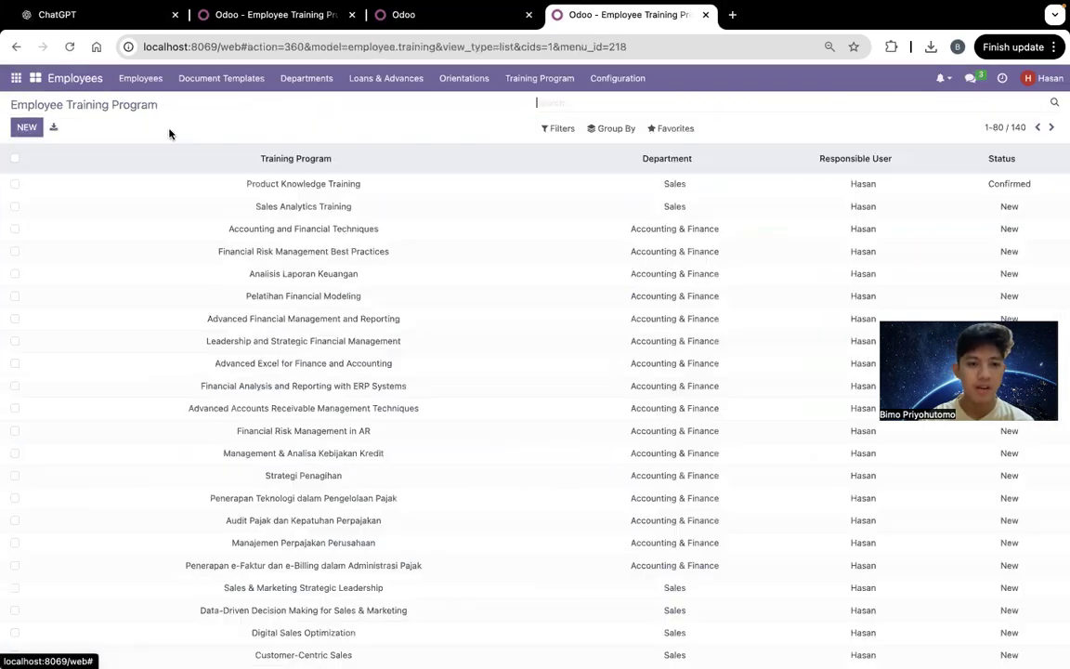
pyautogui.click(267, 184)
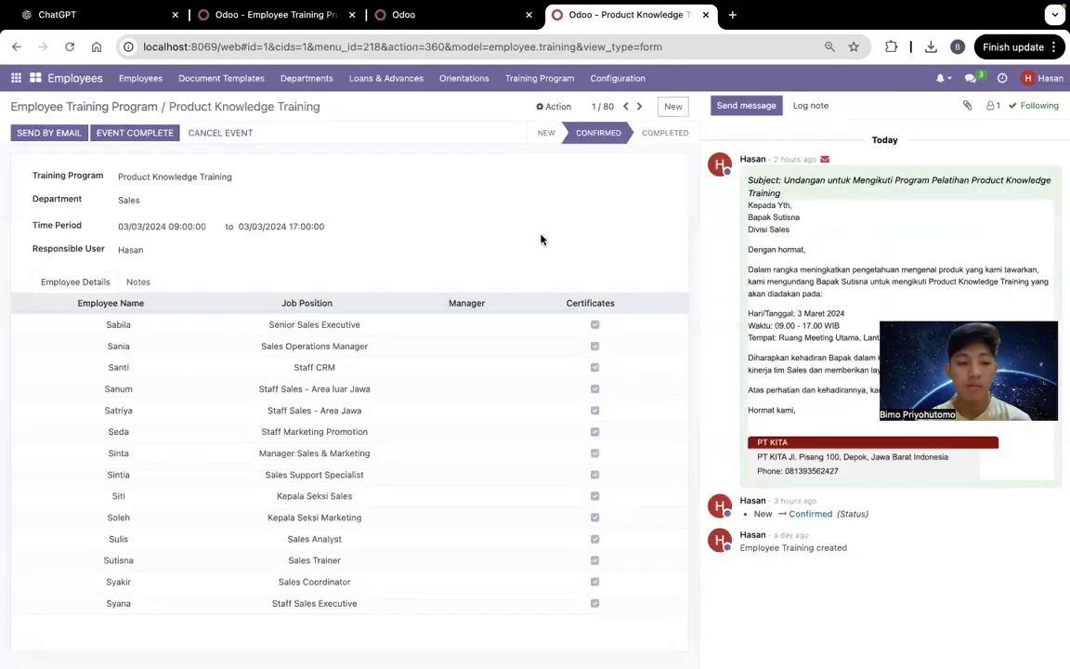
# Return to the Medium draft and examine the section on e-mailing the Product Knowledge Training invitation to a Sales employee
pyautogui.hotkey('ctrl', 'Left')
pyautogui.scroll(-5, 557, 316)
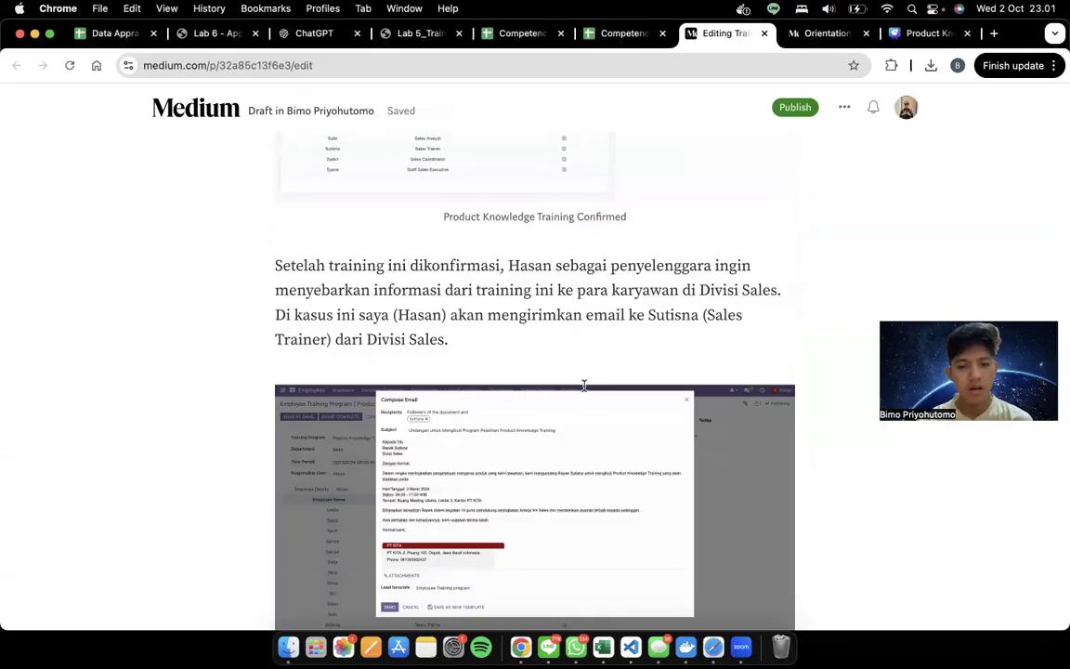
pyautogui.scroll(-3, 584, 385)
pyautogui.click(585, 391)
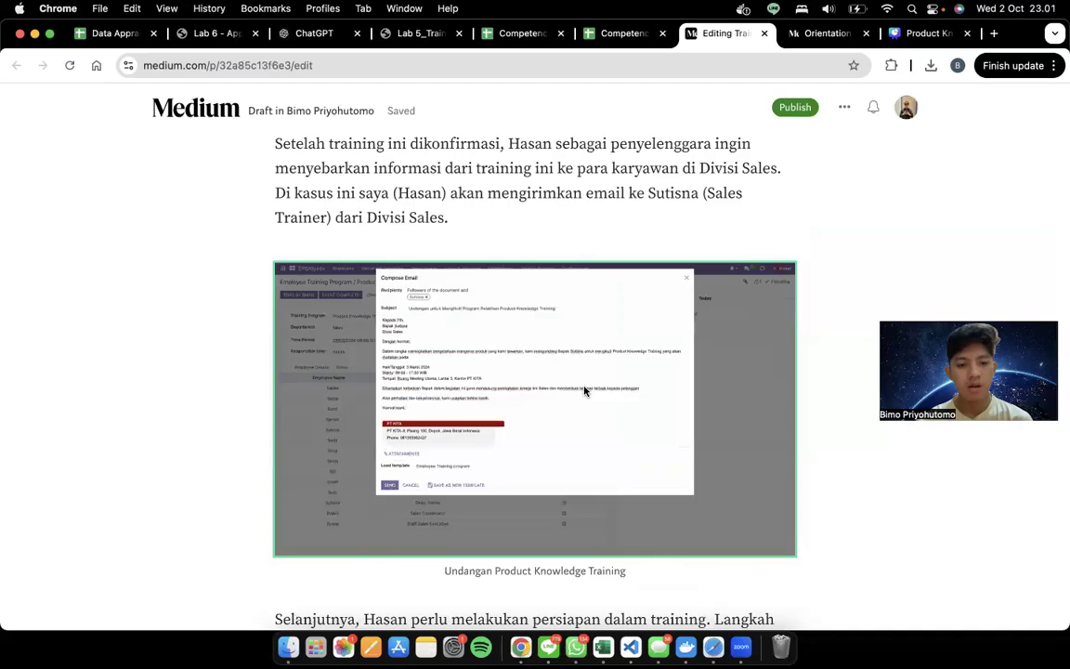
pyautogui.click(584, 390)
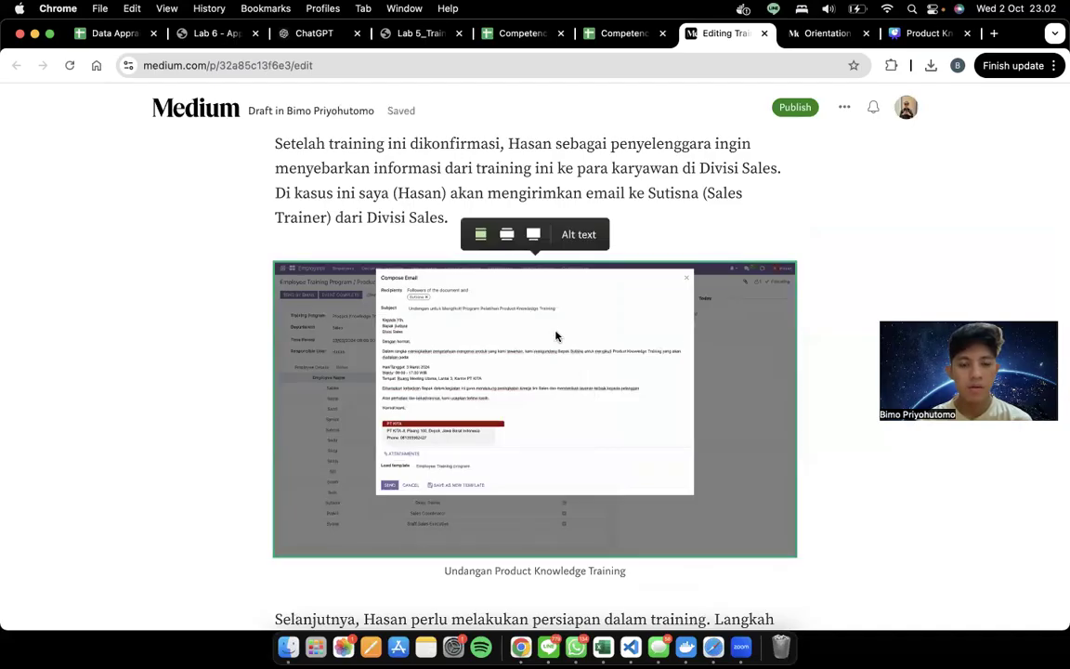
pyautogui.scroll(-2, 555, 336)
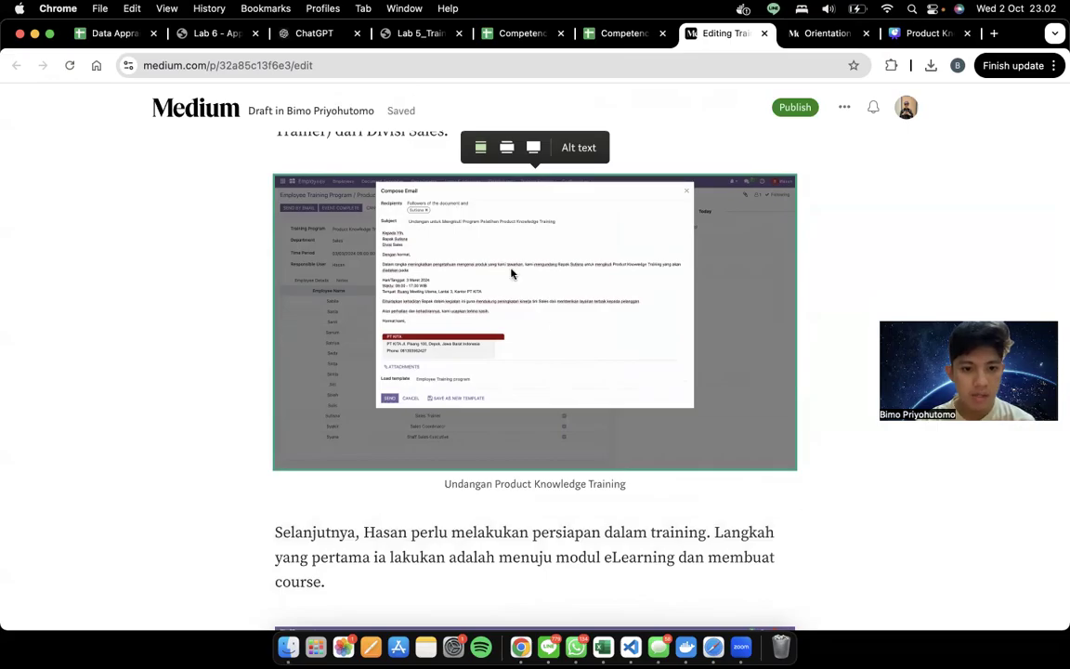
# Switch to Odoo, open the e-mail composer for Product Knowledge Training, and close it without sending
pyautogui.hotkey('ctrl', 'Right')
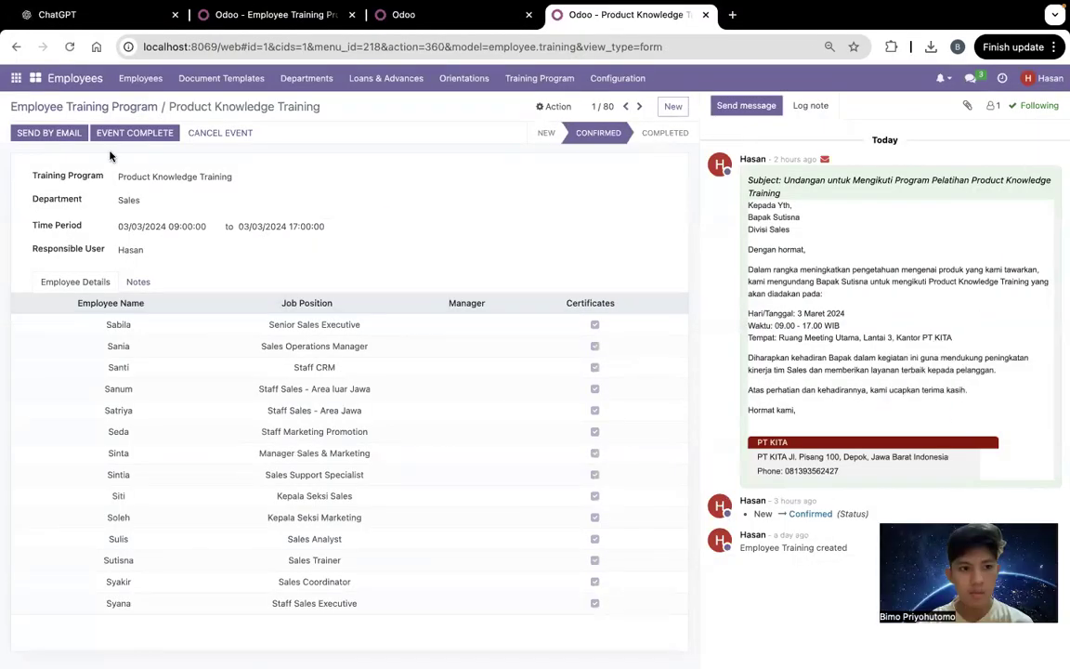
pyautogui.click(66, 133)
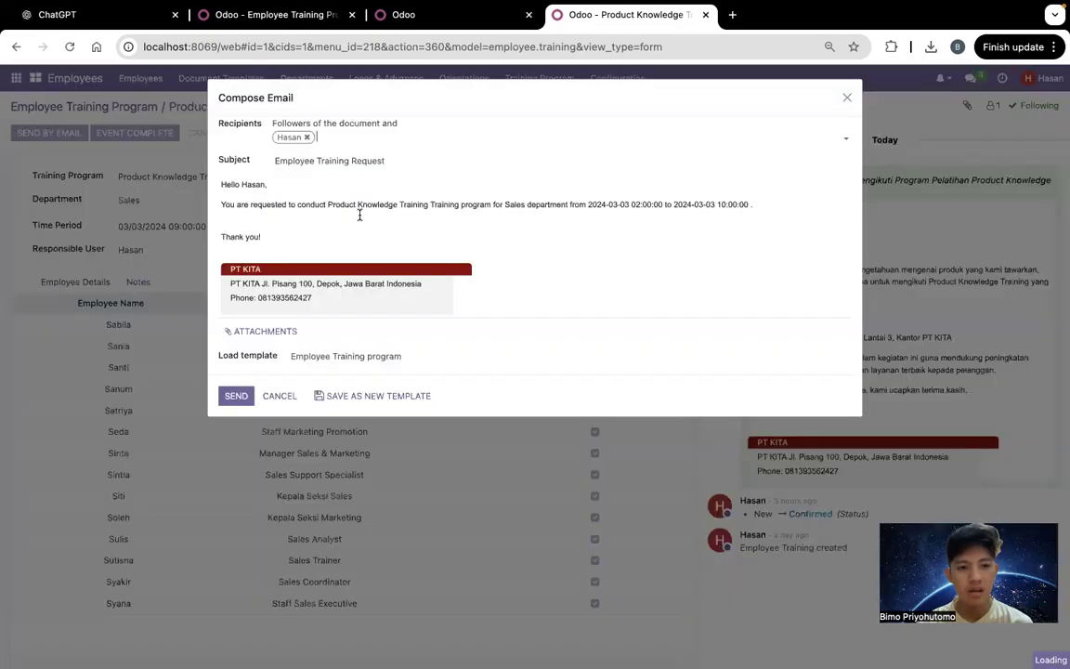
pyautogui.click(847, 96)
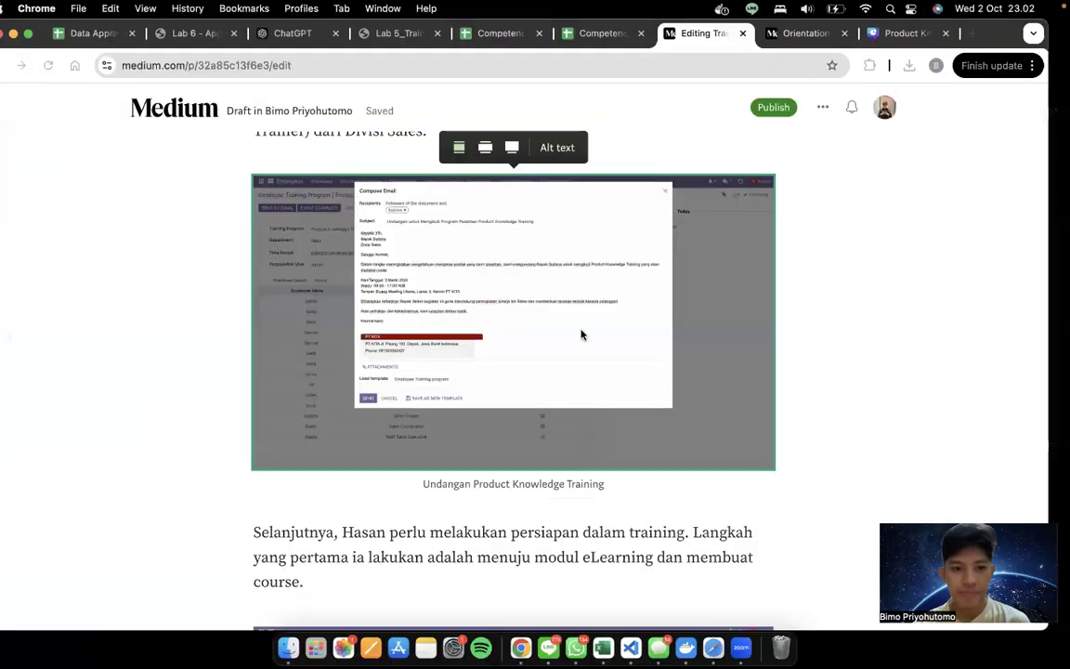
# Read the Medium draft's section on preparing the training by creating an eLearning course
pyautogui.scroll(-5, 579, 332)
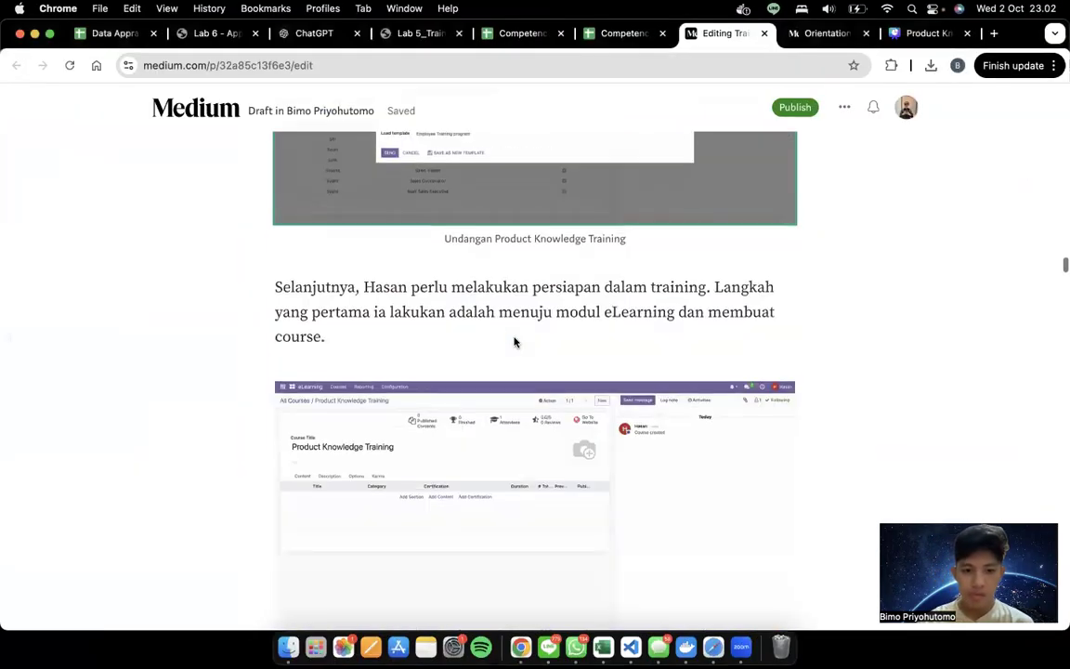
pyautogui.scroll(2, 514, 338)
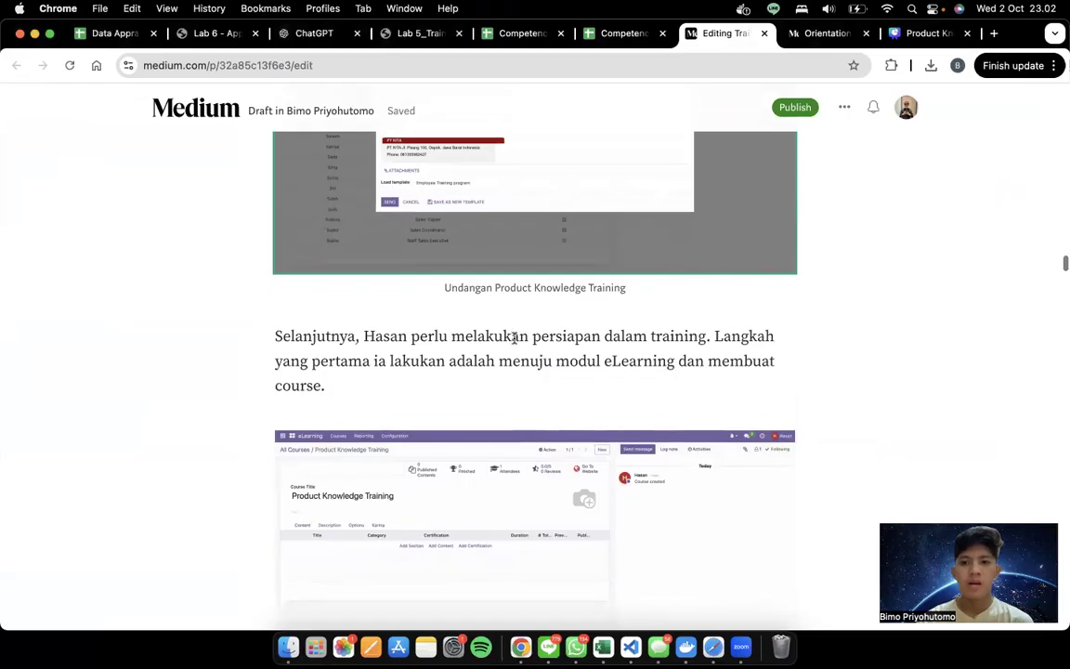
pyautogui.scroll(-1, 513, 339)
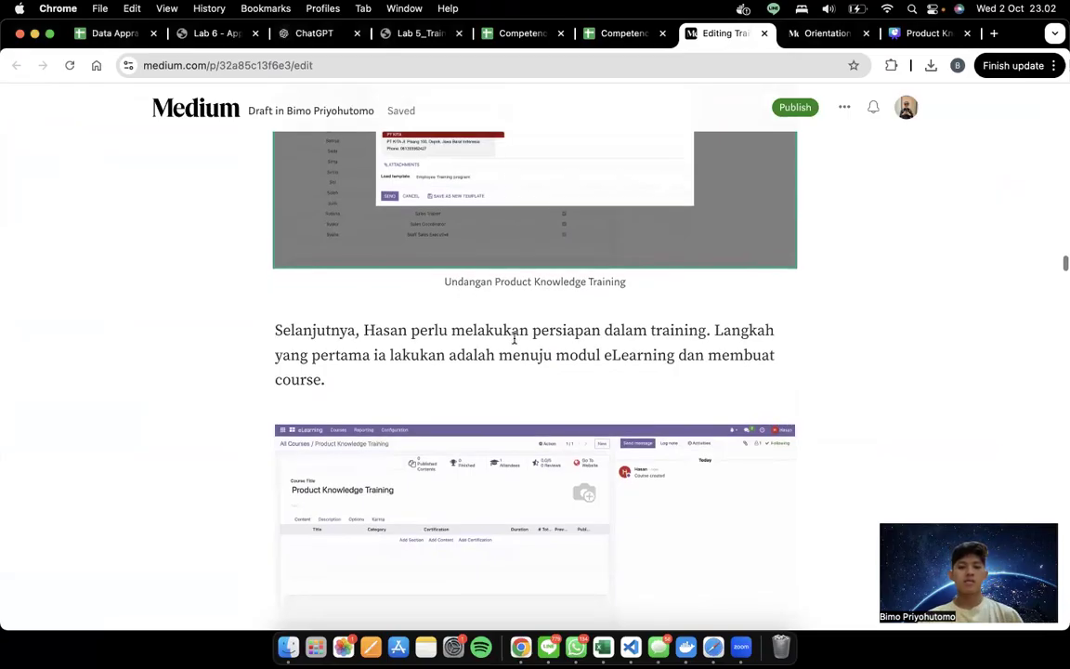
pyautogui.scroll(1, 514, 339)
pyautogui.scroll(-1, 514, 338)
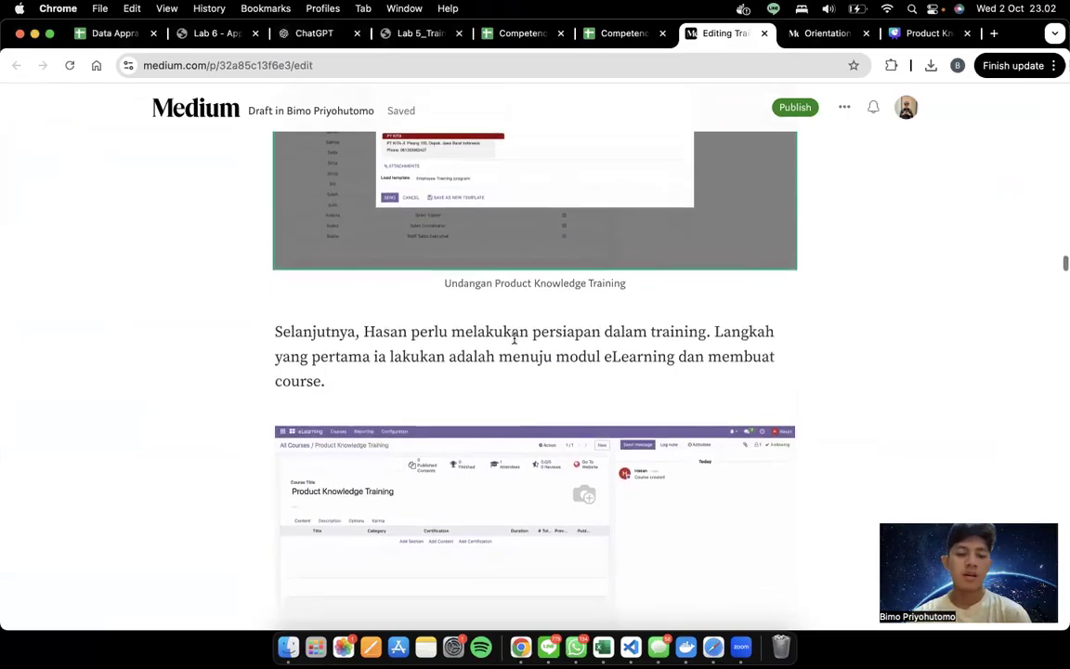
pyautogui.scroll(-5, 513, 338)
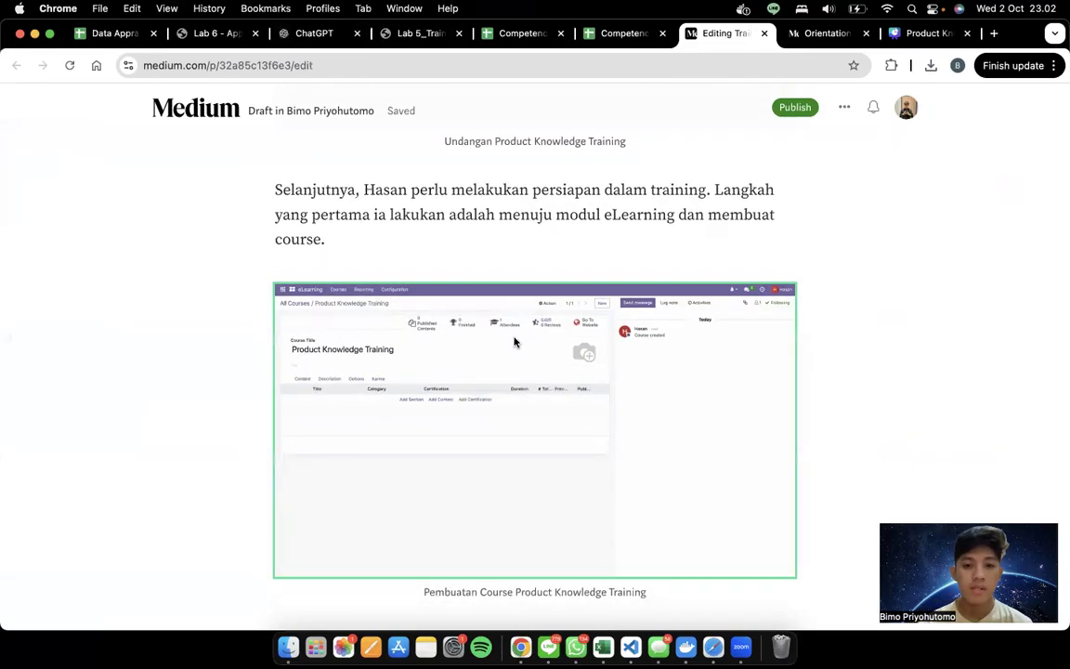
pyautogui.scroll(-3, 514, 343)
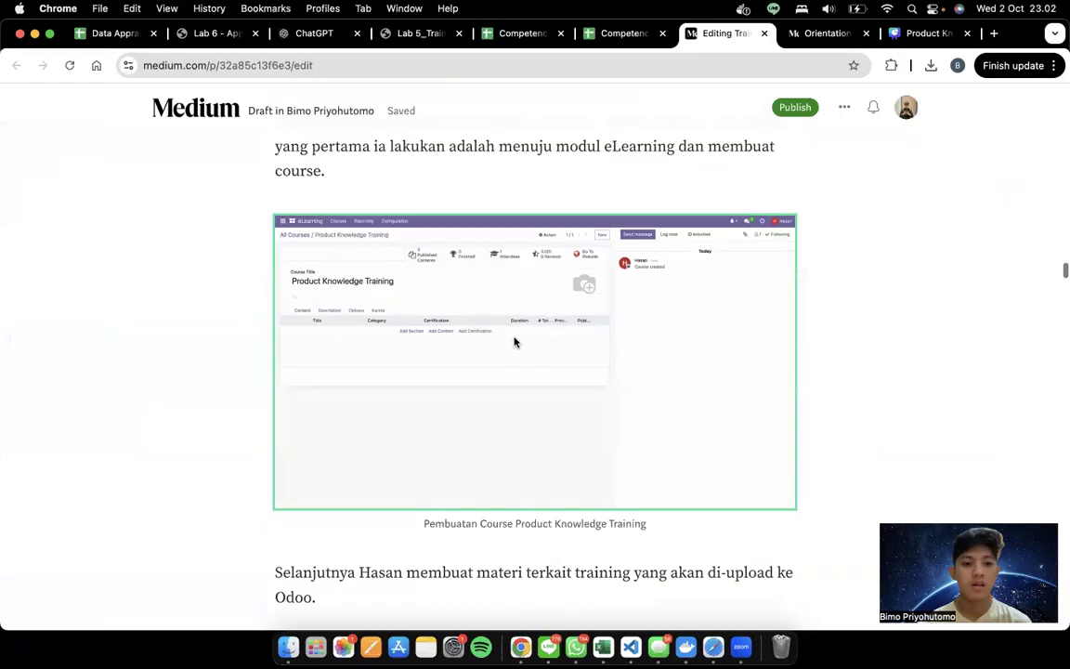
# Switch to Odoo and open the list of all courses in the eLearning module
pyautogui.hotkey('ctrl', 'Right')
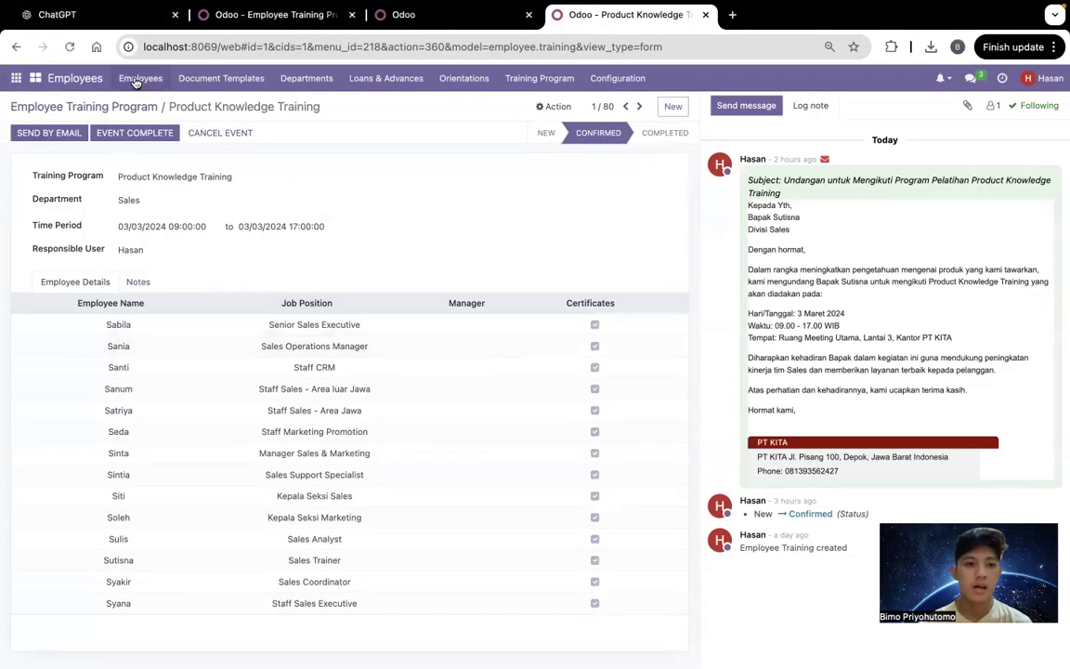
pyautogui.click(18, 81)
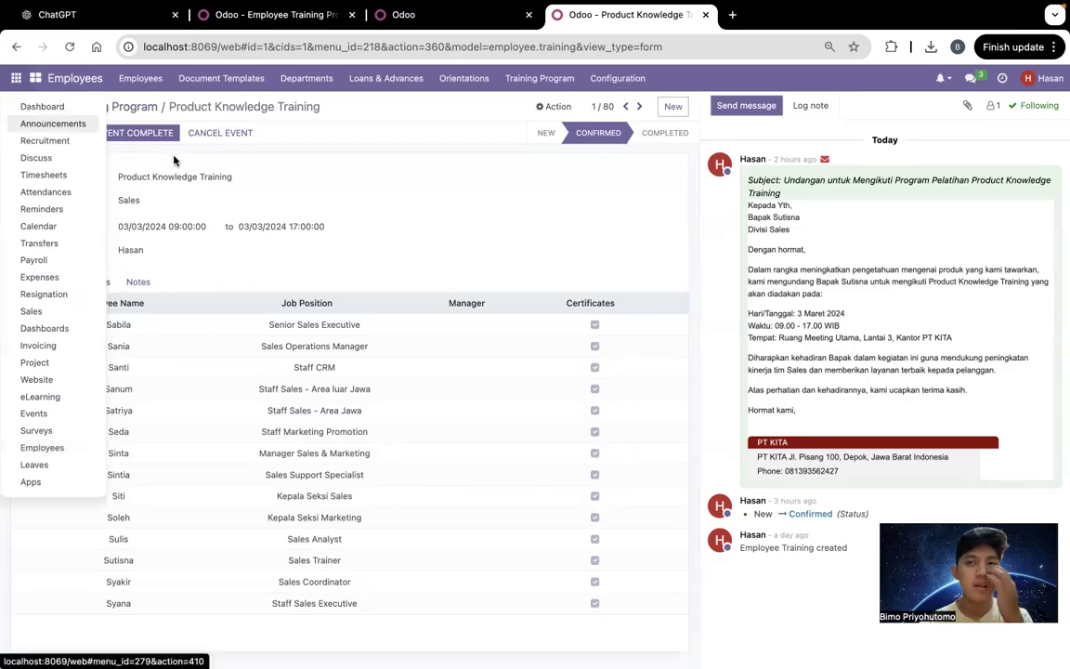
pyautogui.click(62, 396)
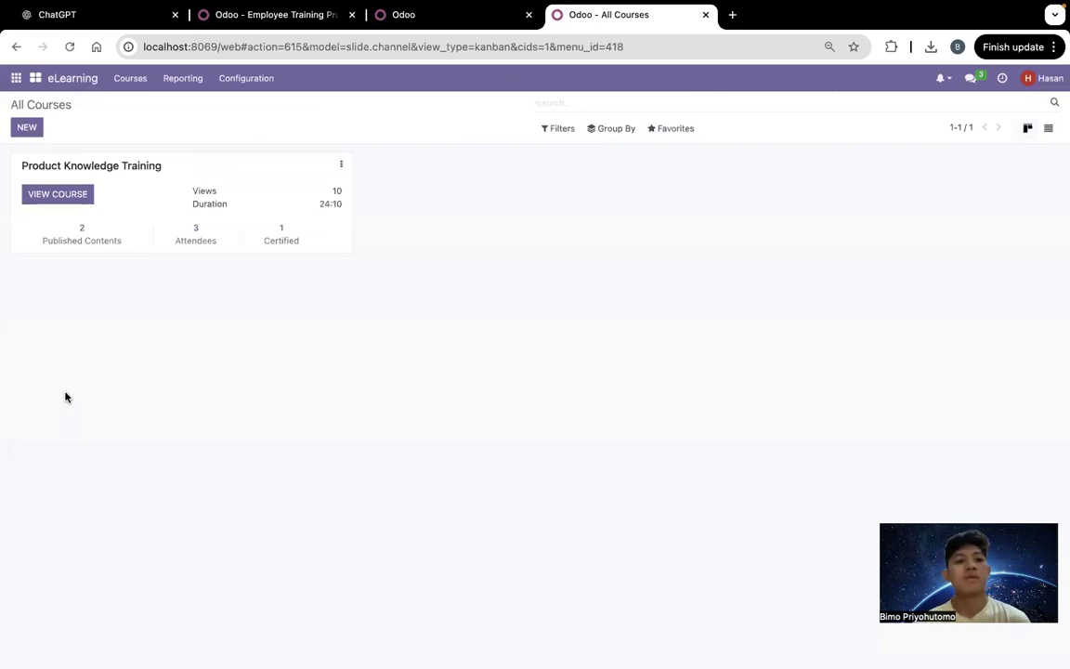
pyautogui.click(129, 81)
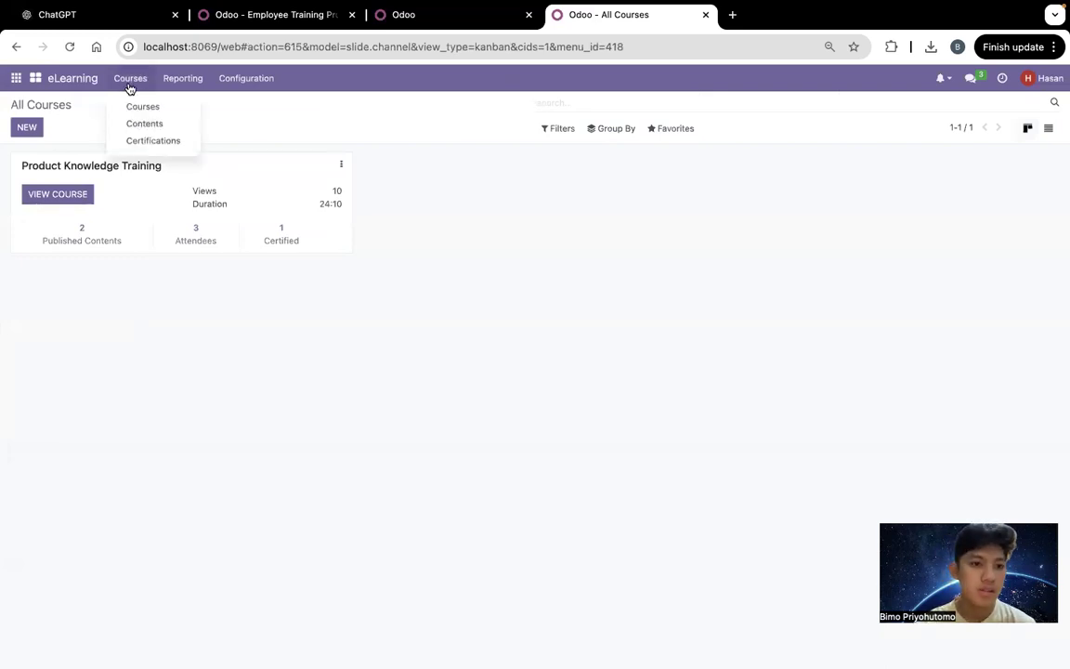
pyautogui.click(154, 98)
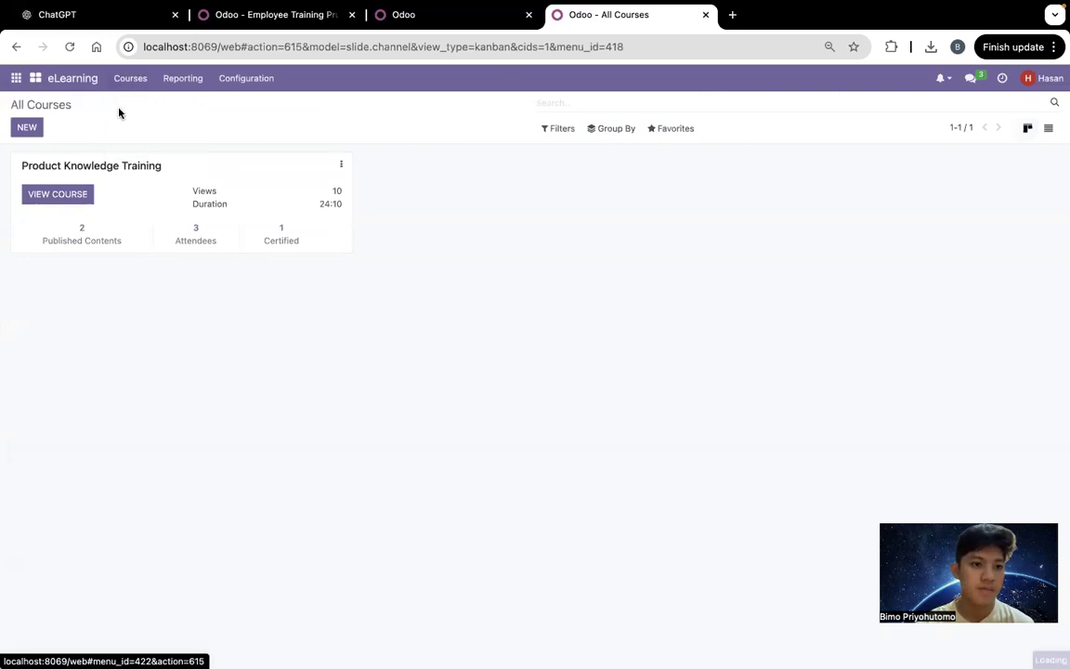
# Show a blank new course form, leave it without entering anything, and open the existing Product Knowledge Training course
pyautogui.click(36, 126)
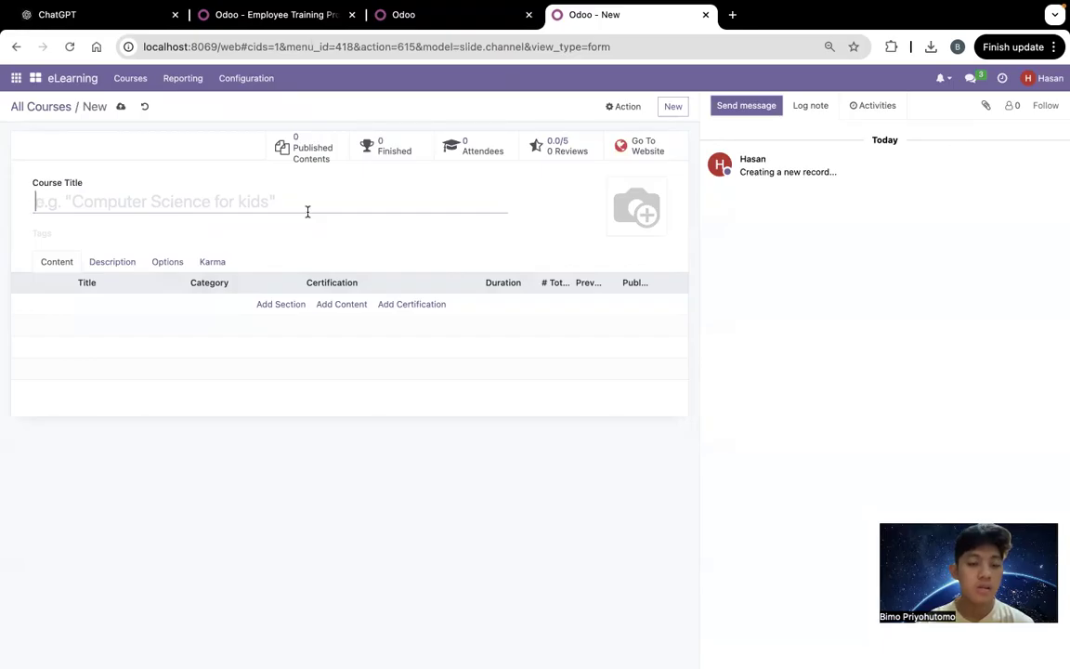
pyautogui.click(45, 107)
pyautogui.click(93, 166)
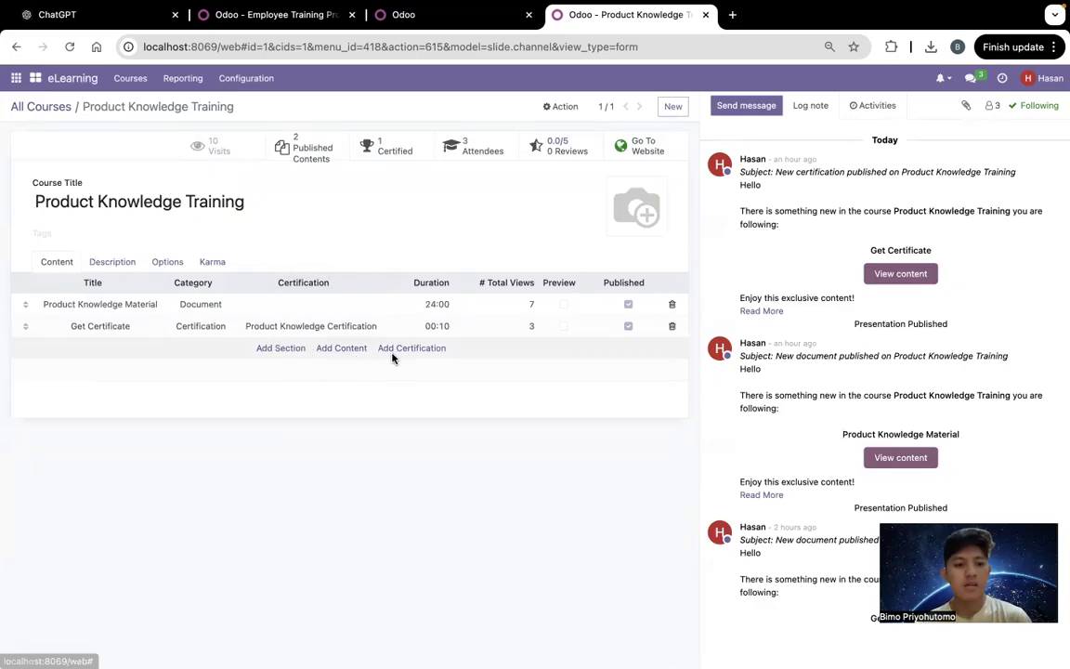
# Open the Product Knowledge Material content and examine its document settings, description, additional resources and quiz
pyautogui.click(245, 312)
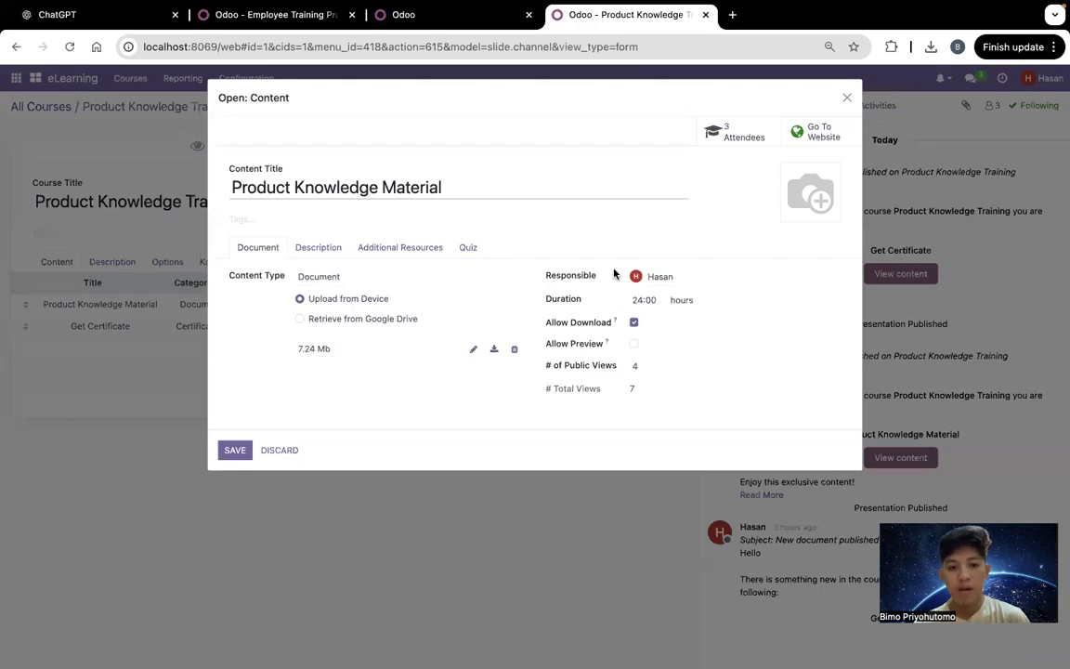
pyautogui.tripleClick(299, 184)
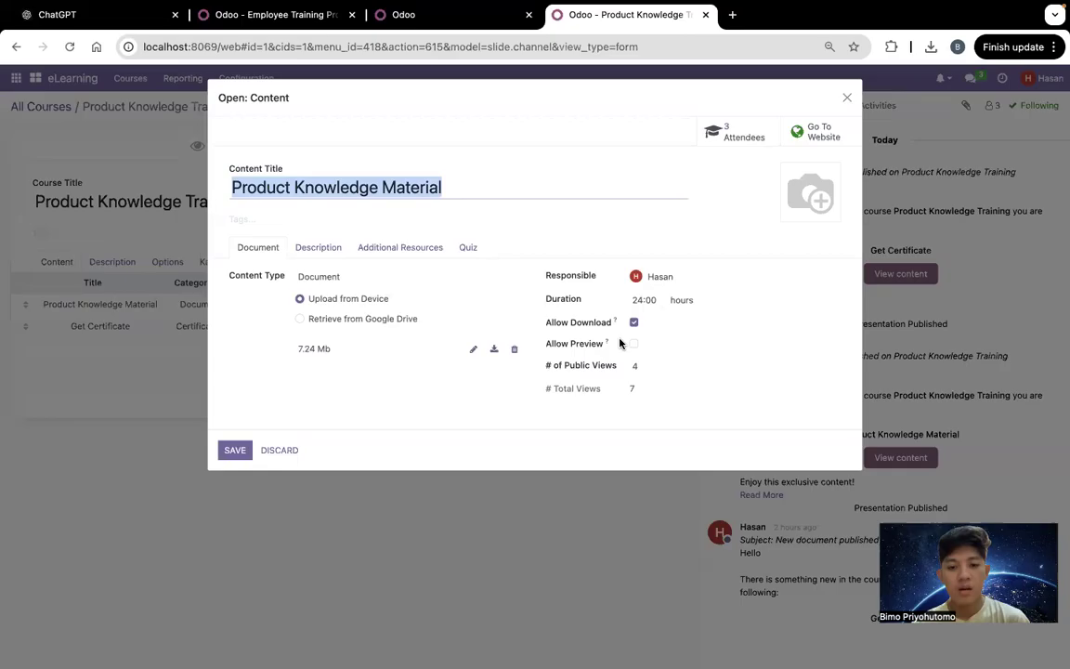
pyautogui.click(316, 248)
pyautogui.click(390, 250)
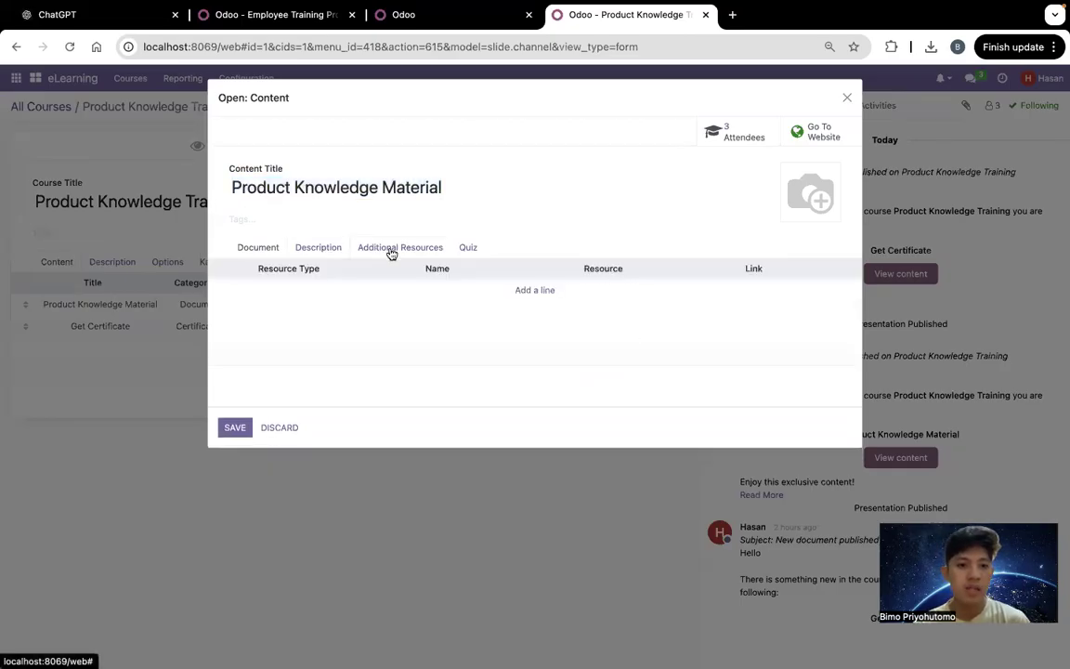
pyautogui.click(469, 248)
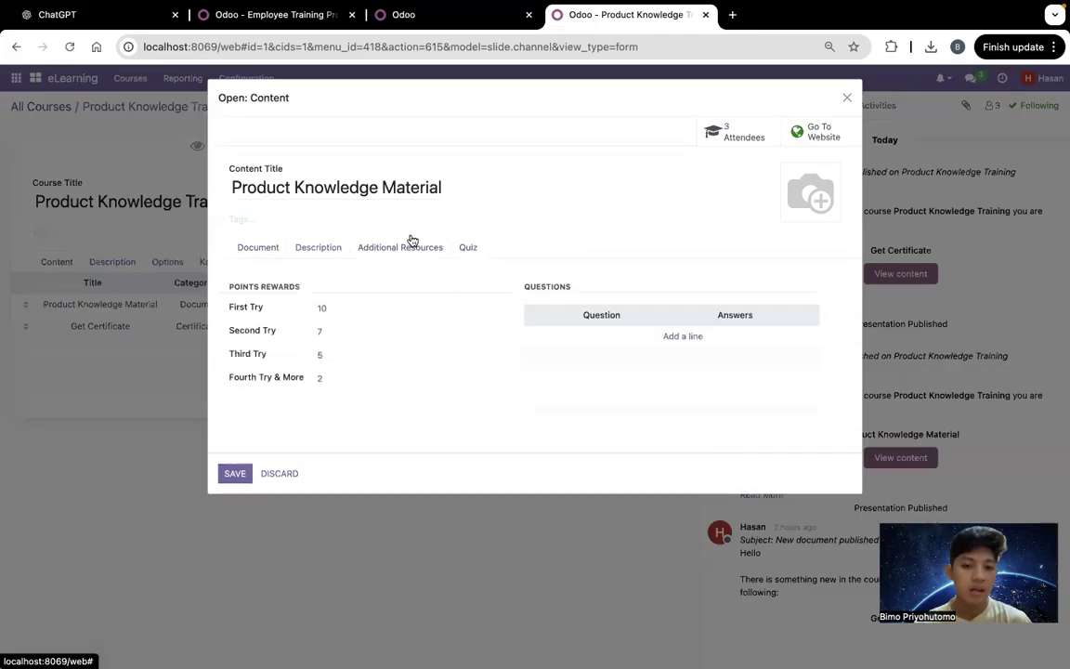
# Recheck the document settings of Product Knowledge Material, close that content, and open the list of certifications
pyautogui.click(265, 244)
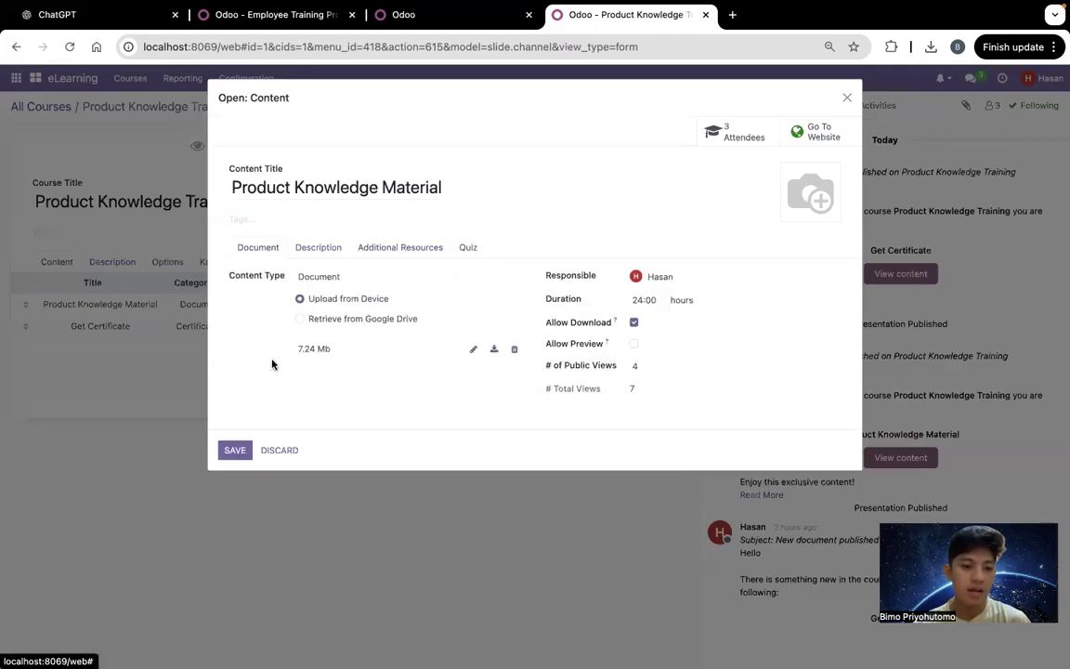
pyautogui.click(847, 99)
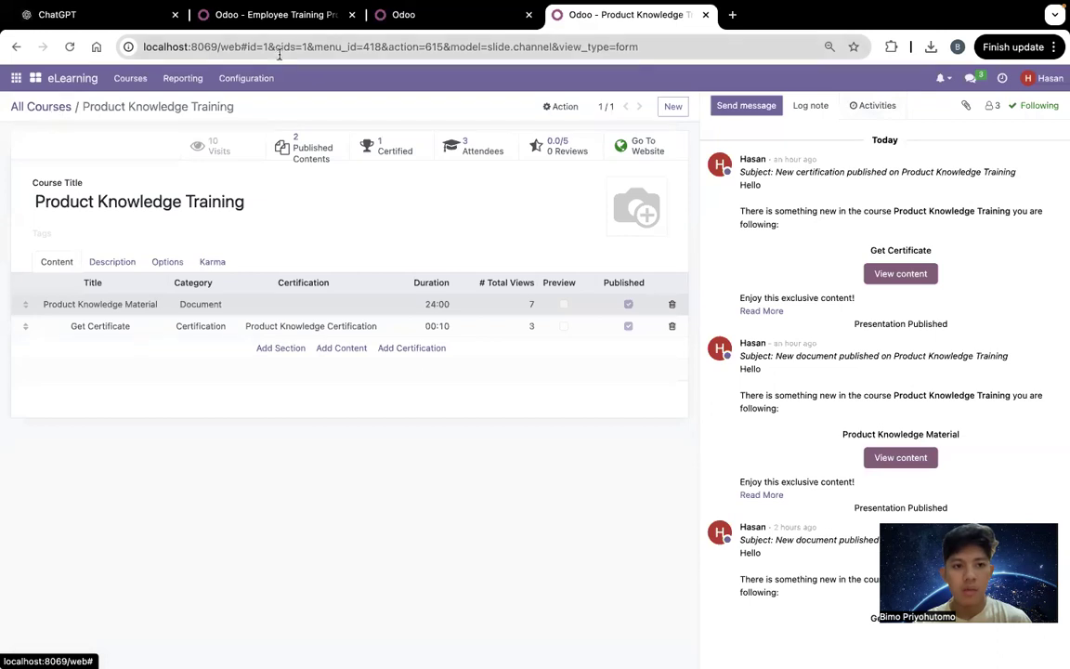
pyautogui.click(130, 78)
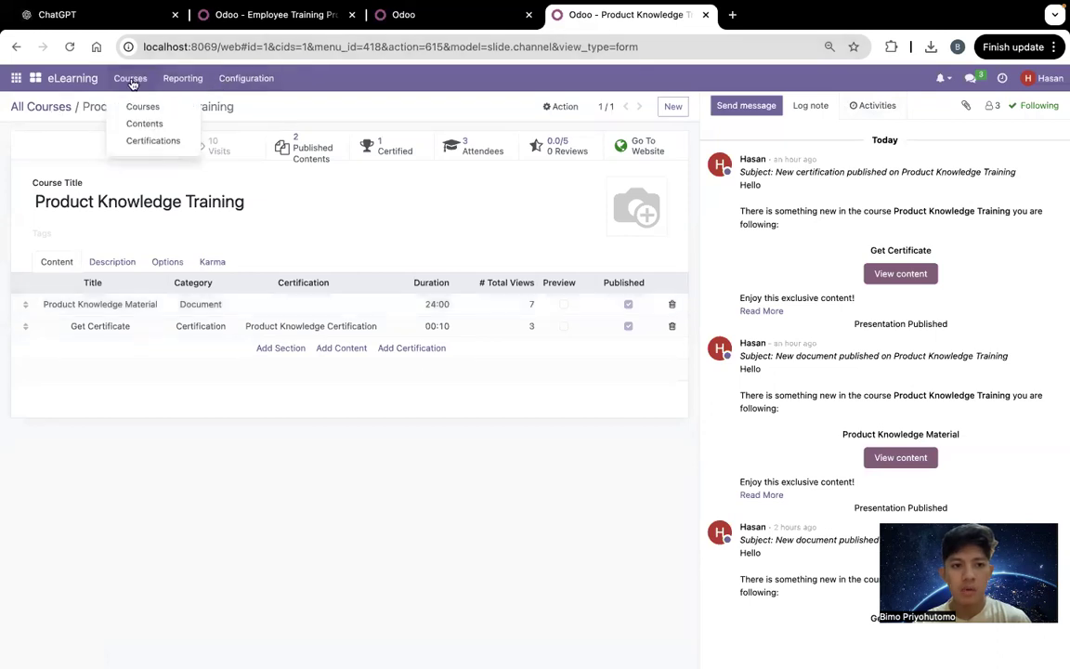
pyautogui.click(171, 140)
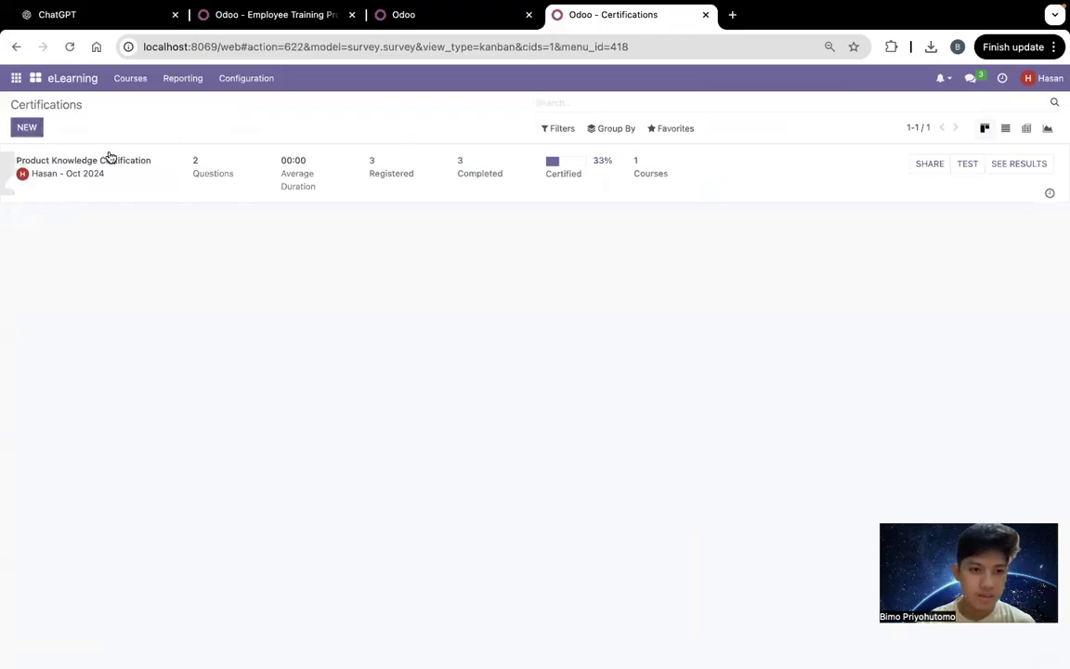
# Show a blank new certification form, leave it without entering anything, and open the existing Product Knowledge Certification
pyautogui.click(22, 127)
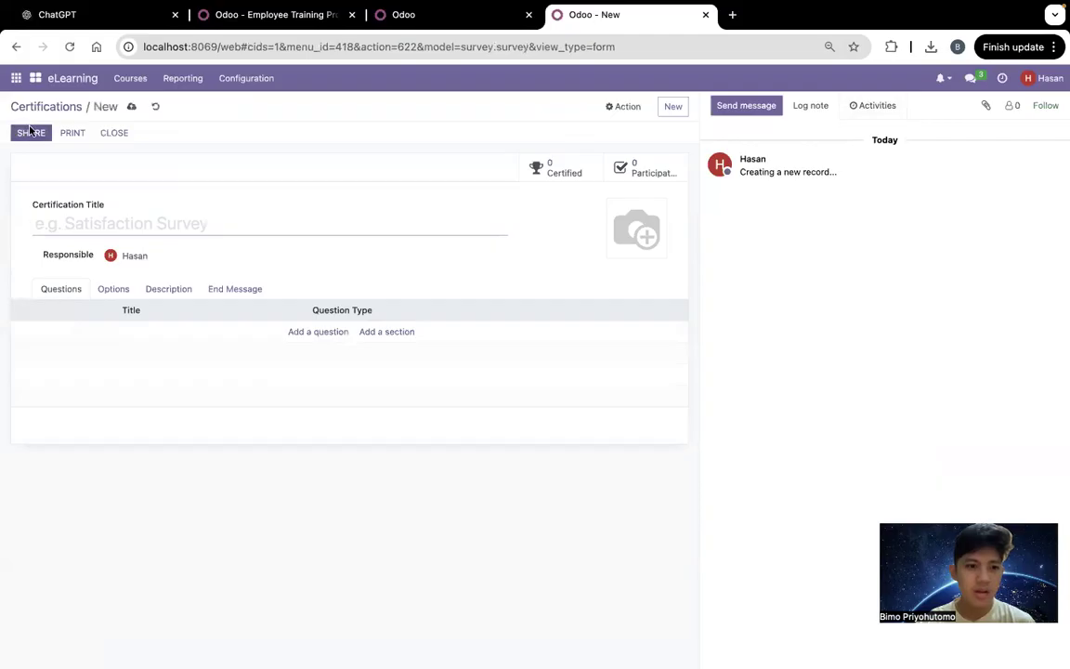
pyautogui.click(16, 47)
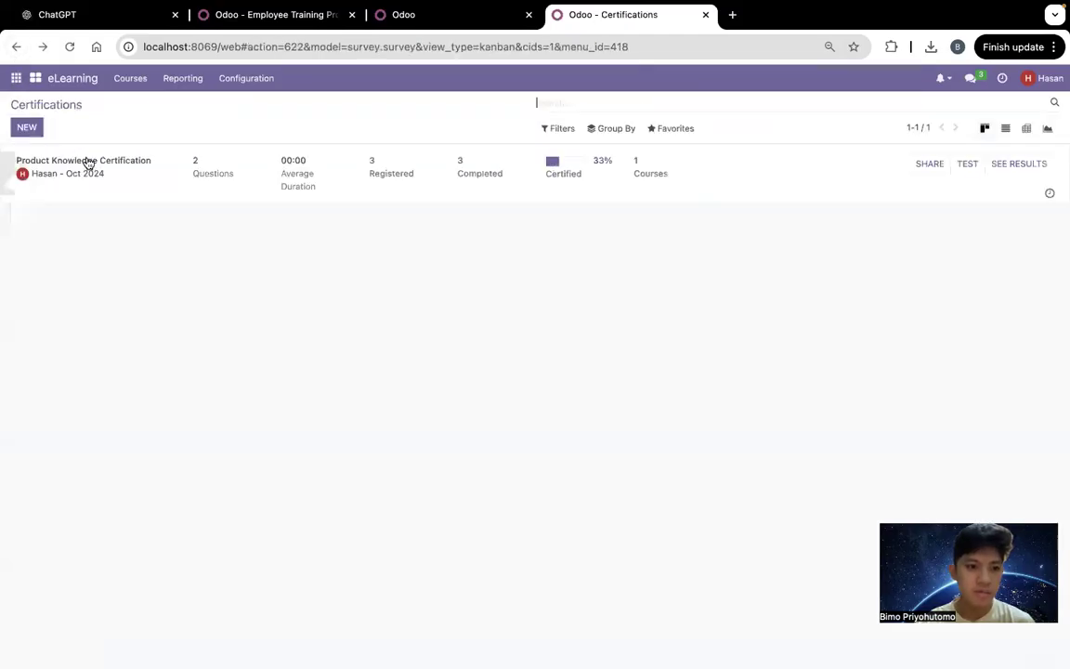
pyautogui.click(88, 164)
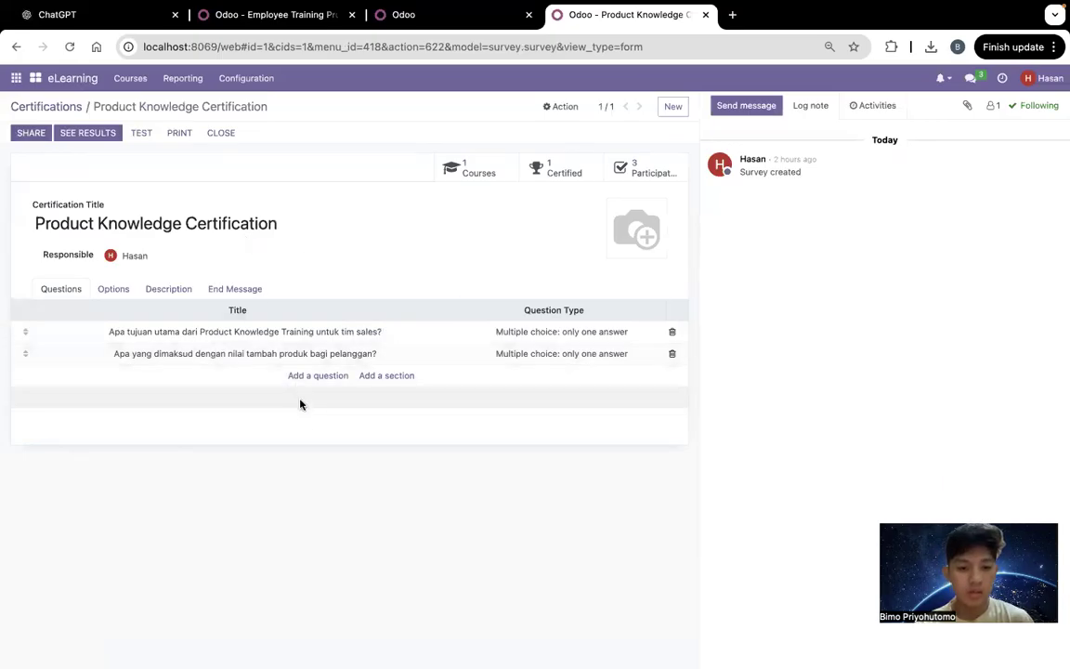
# Examine the answer choices, correct answers and scores of both questions in the Product Knowledge Certification without changing them
pyautogui.click(244, 332)
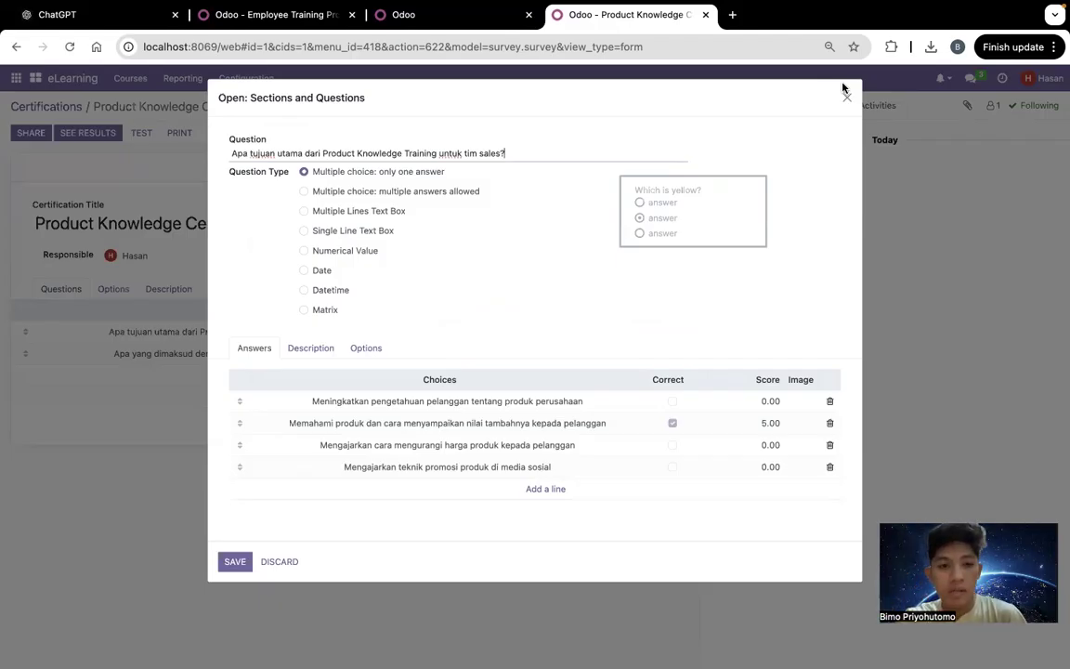
pyautogui.click(673, 424)
pyautogui.click(673, 424)
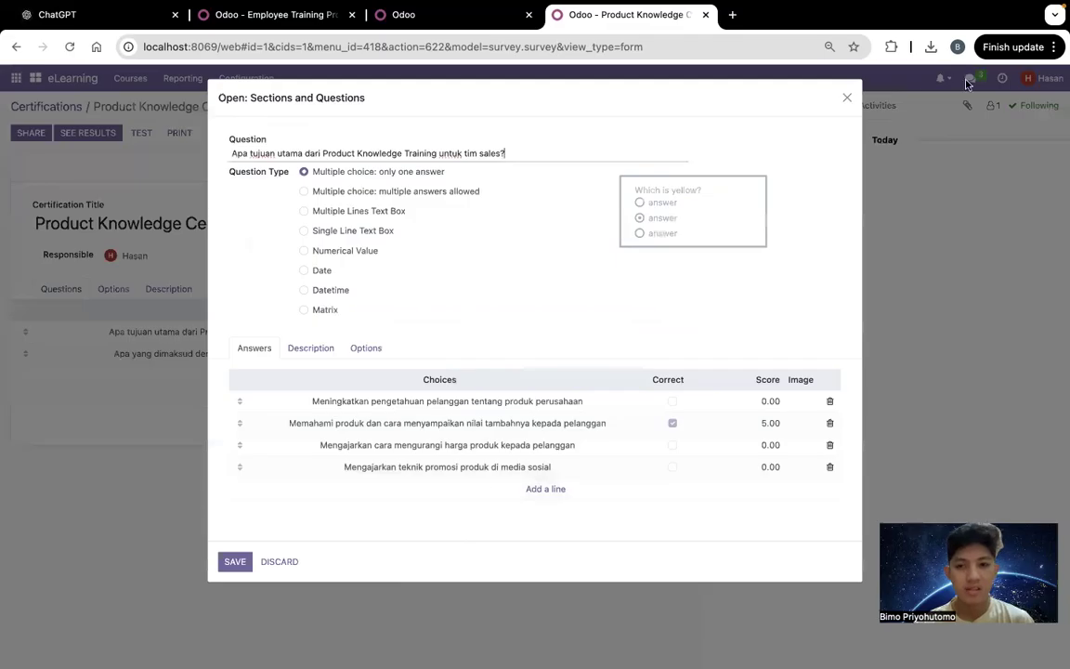
pyautogui.click(847, 97)
pyautogui.click(219, 352)
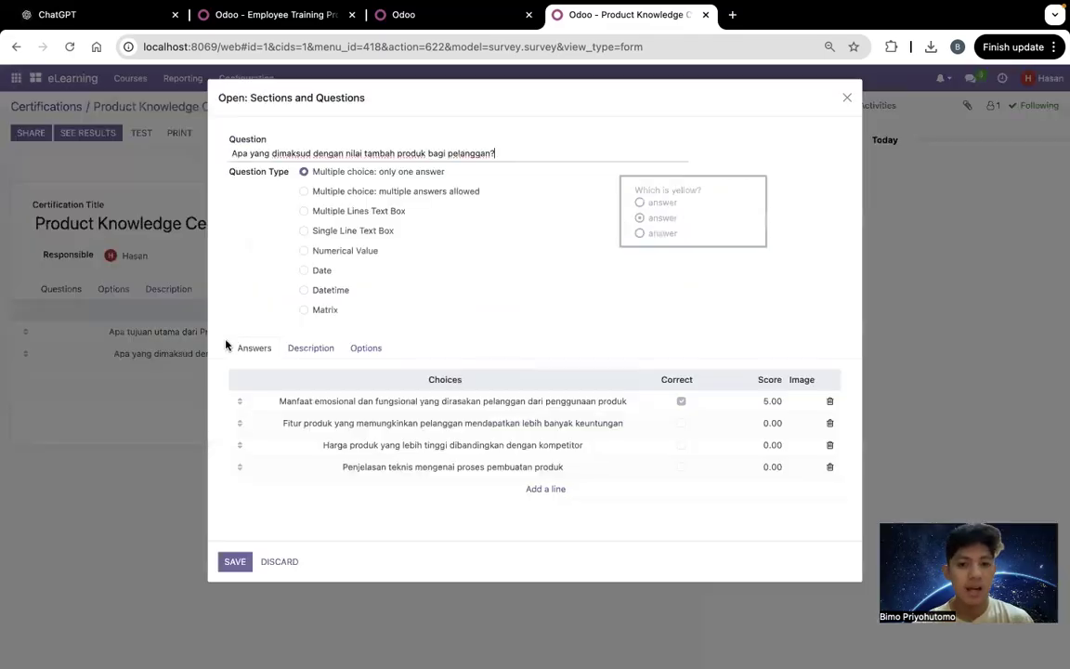
pyautogui.click(845, 101)
# Switch to the Medium draft and look through its sections on saving the certification and adding it to the course
pyautogui.hotkey('ctrl', 'Left')
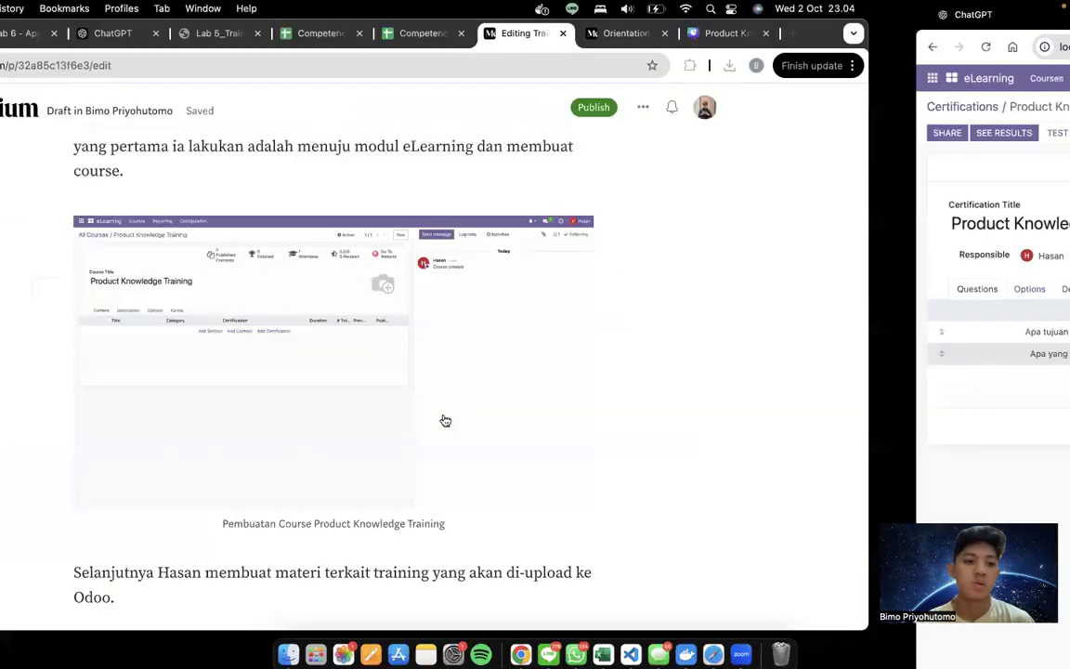
pyautogui.scroll(-20, 443, 418)
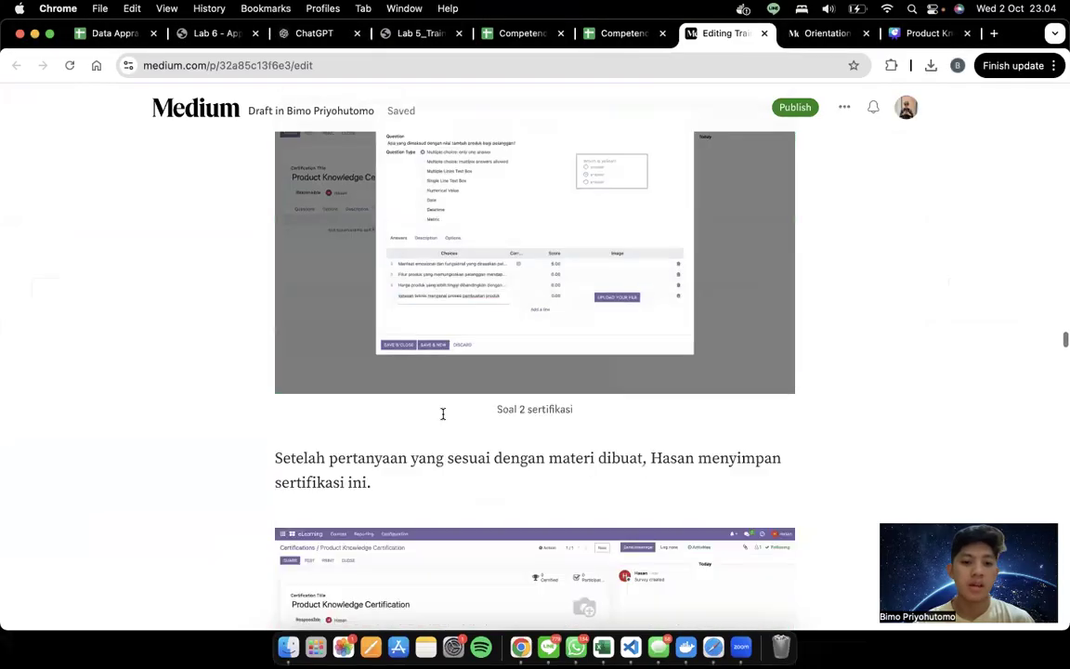
pyautogui.scroll(-20, 443, 414)
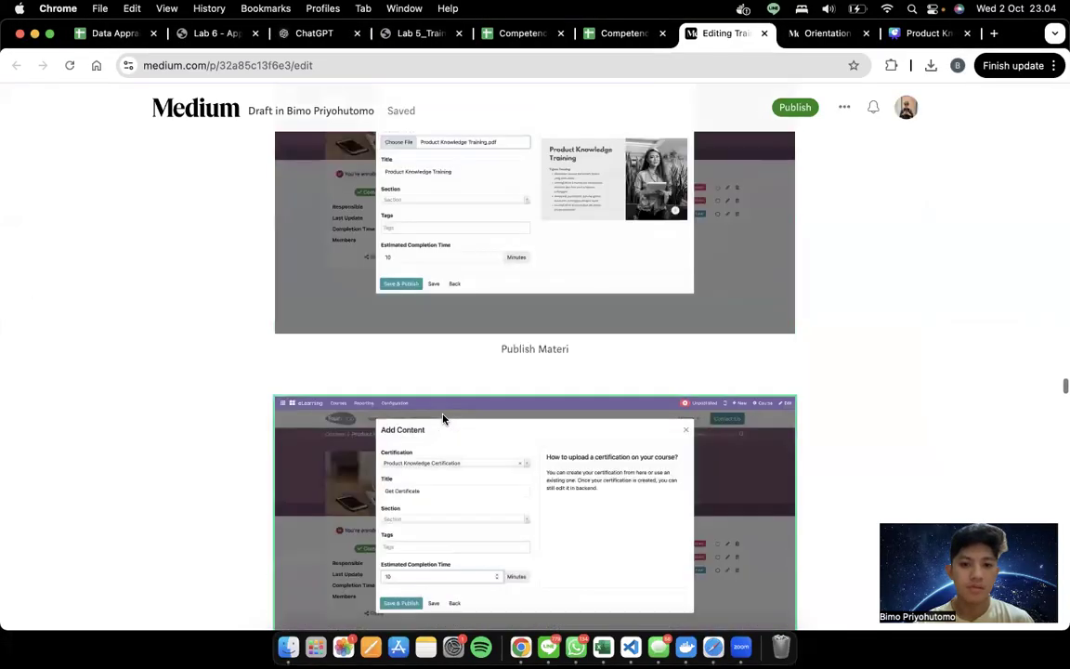
pyautogui.scroll(10, 443, 419)
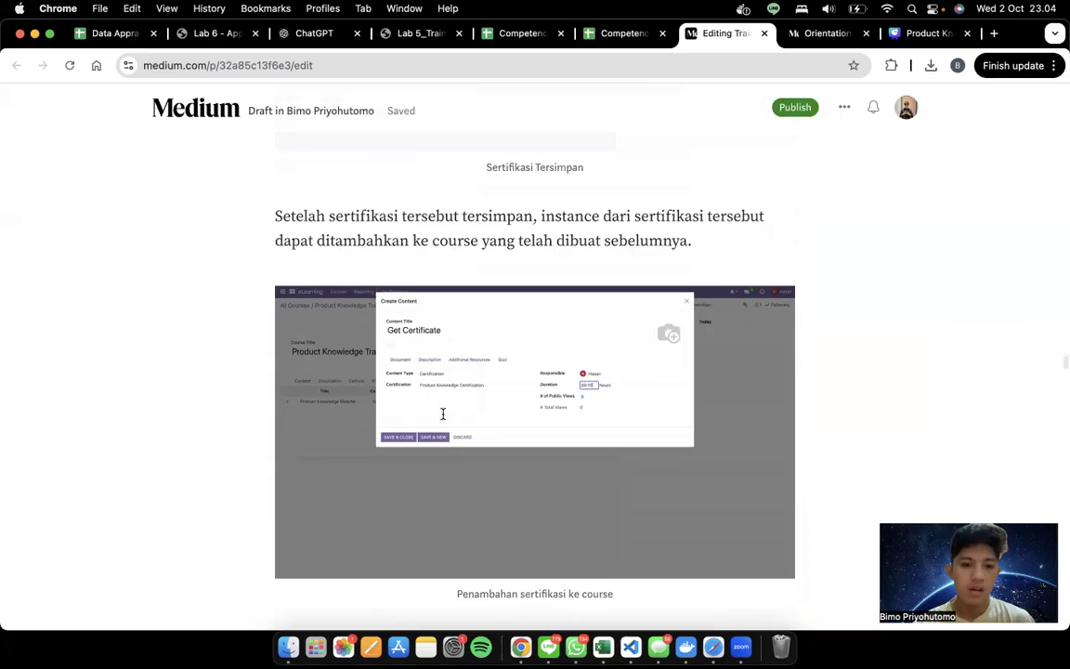
pyautogui.scroll(6, 443, 415)
# Switch back to Odoo and open the Product Knowledge Training course from the list of all courses
pyautogui.hotkey('ctrl', 'Right')
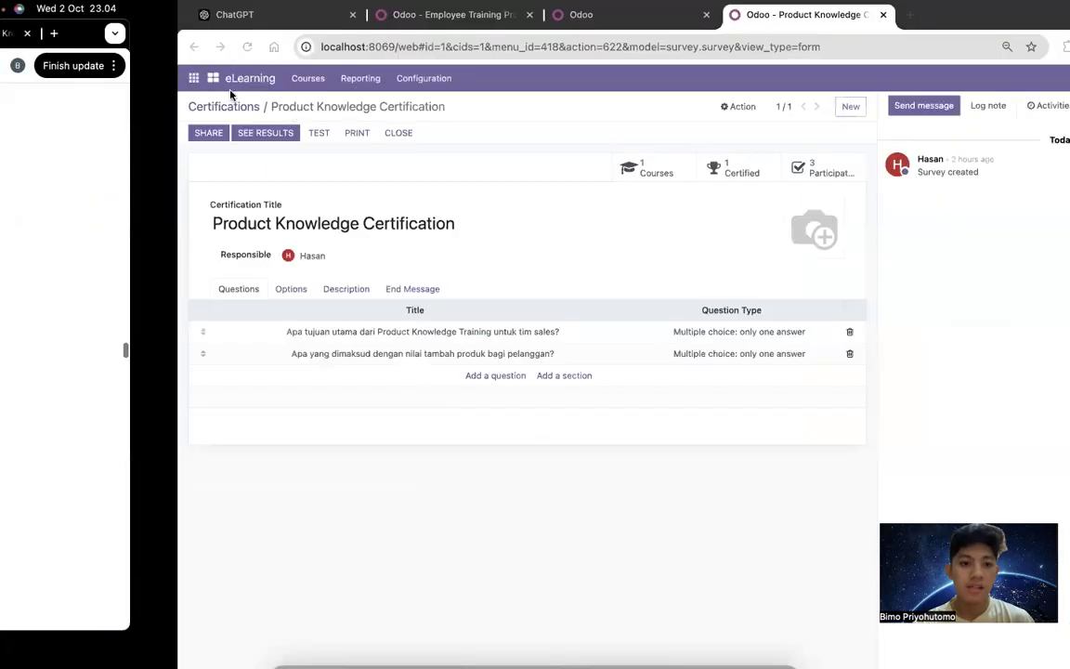
pyautogui.click(74, 107)
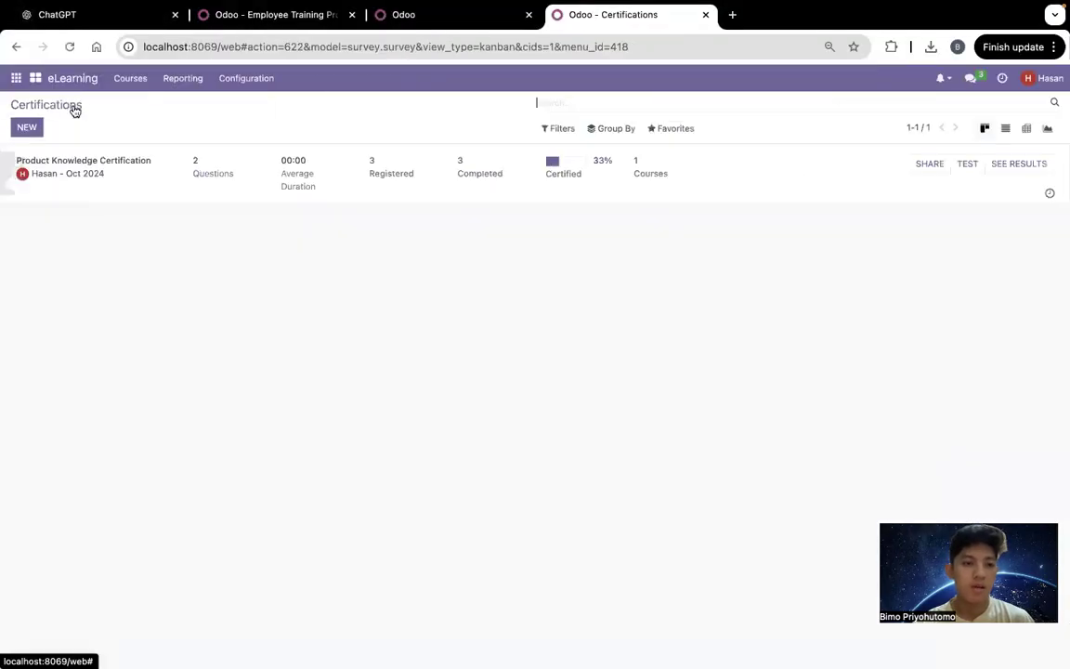
pyautogui.click(115, 75)
pyautogui.click(127, 97)
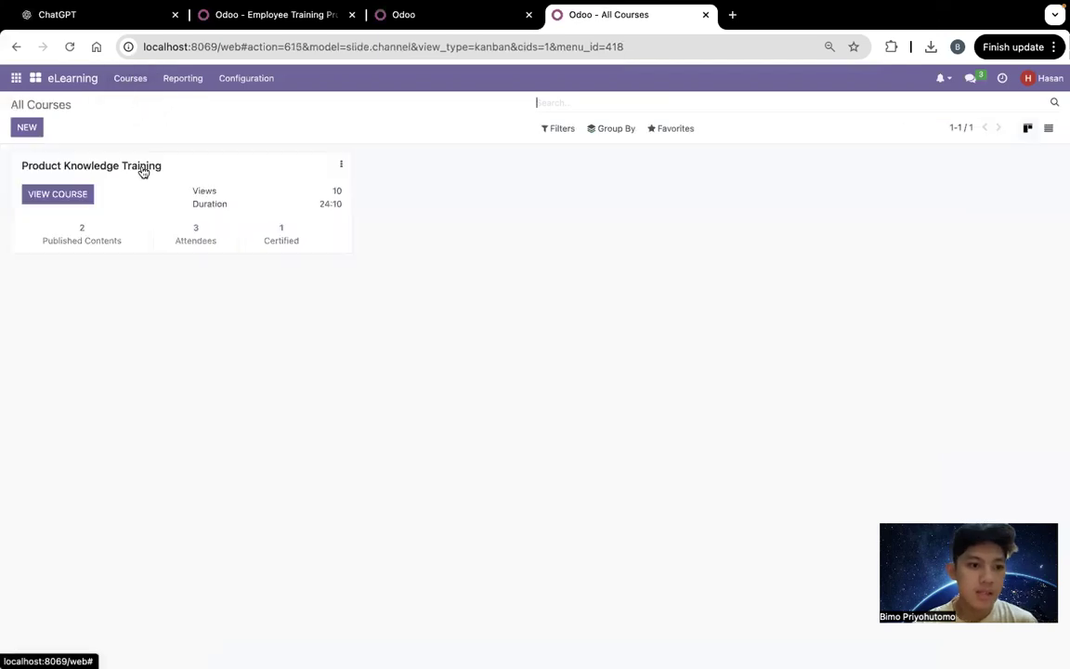
pyautogui.click(117, 174)
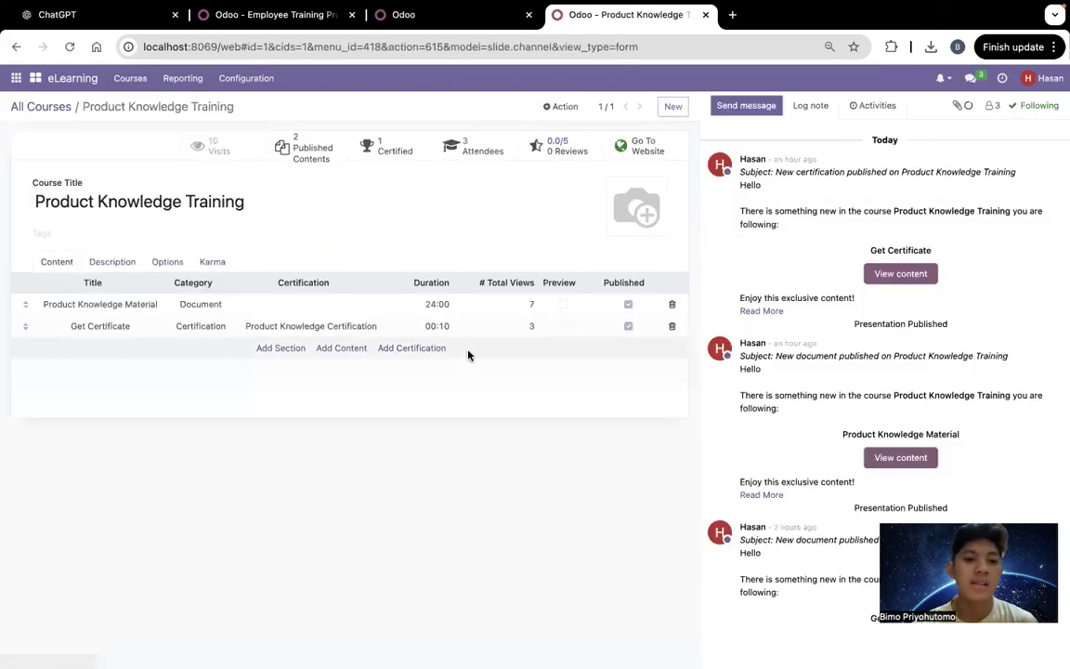
# Demonstrate adding the Product Knowledge Certification to the course, discard that entry, and inspect the existing Get Certificate content
pyautogui.click(411, 350)
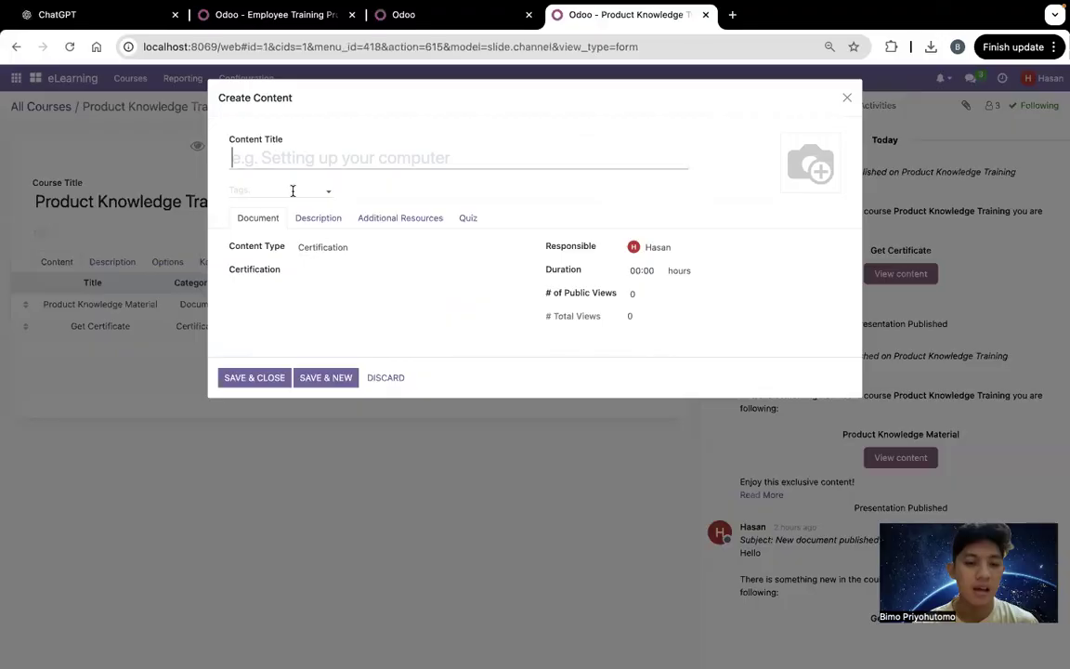
pyautogui.click(340, 268)
pyautogui.click(360, 292)
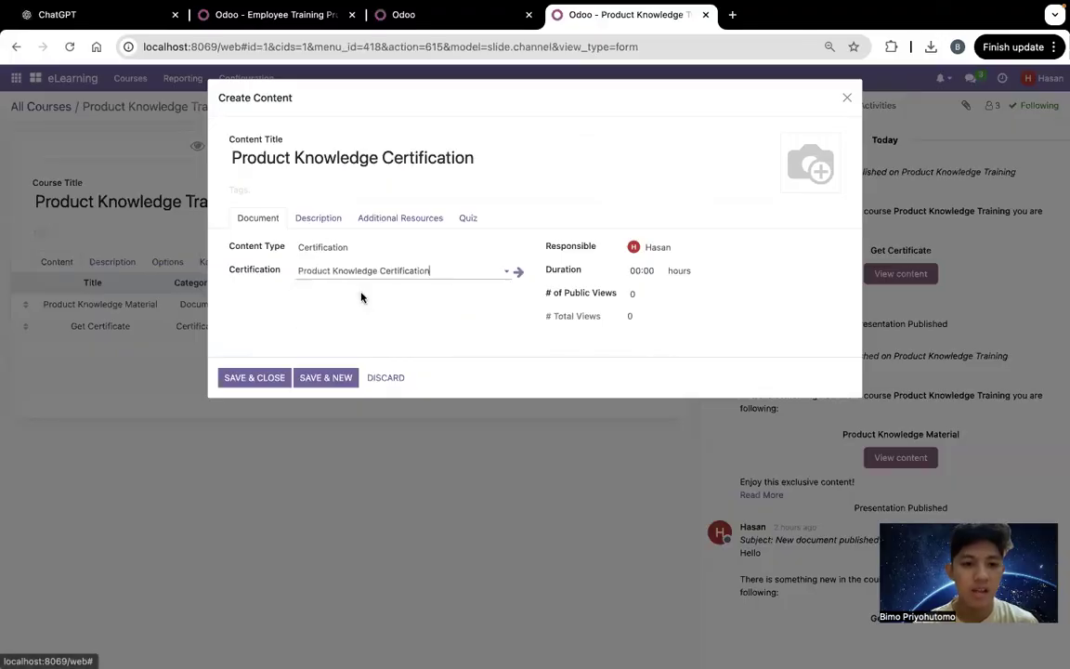
pyautogui.click(389, 377)
pyautogui.click(160, 328)
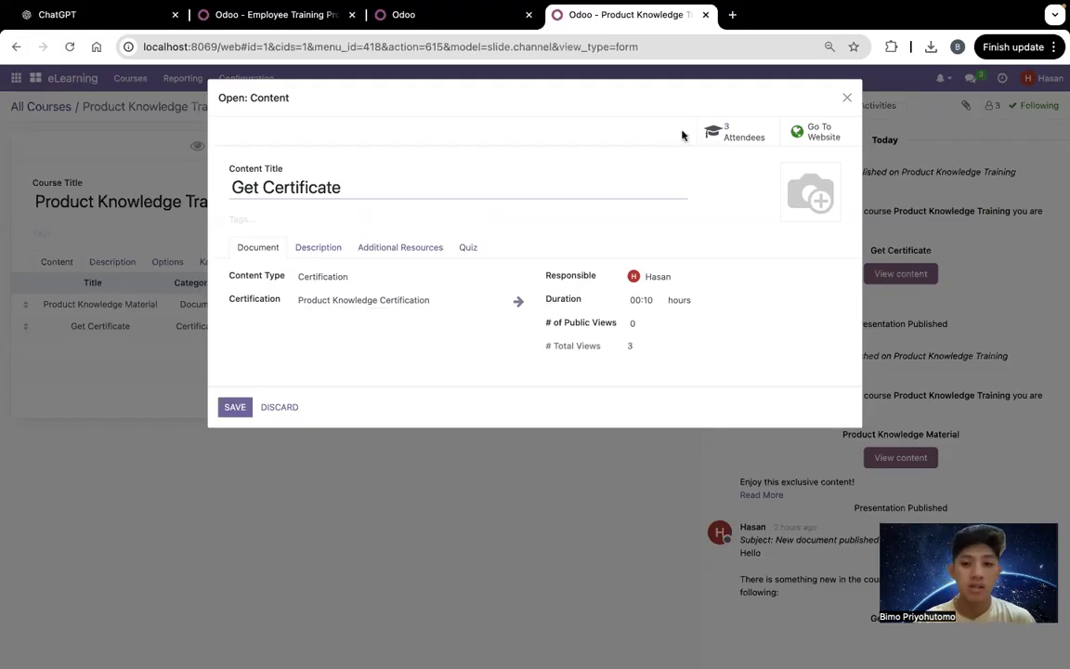
pyautogui.click(847, 97)
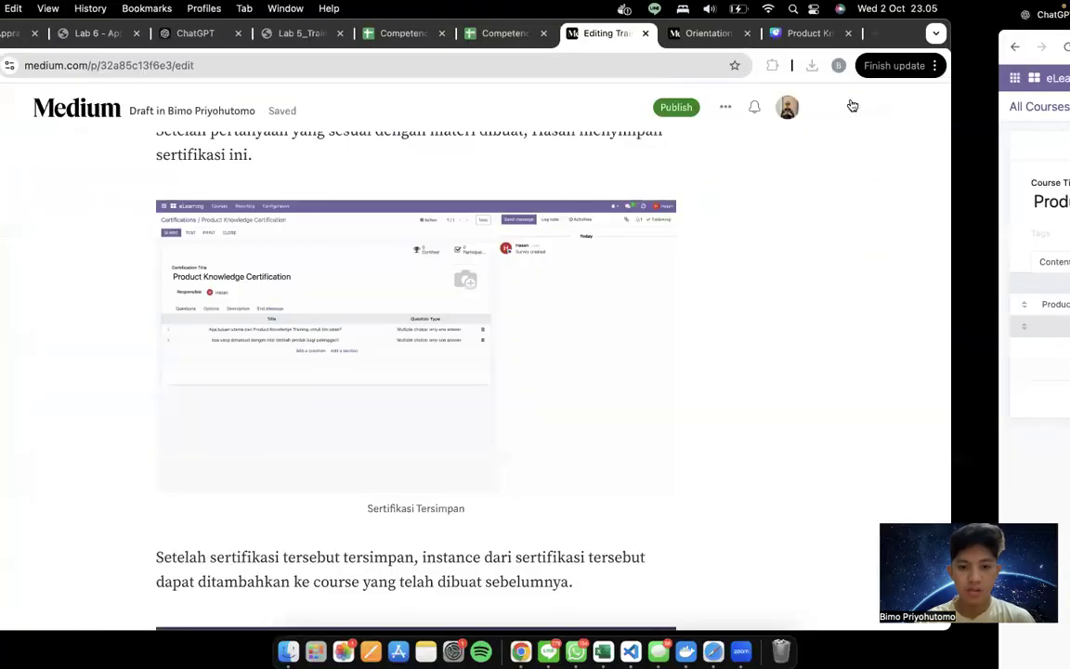
# Read the Medium draft's section on publishing the course's document and certification on the training day
pyautogui.click(632, 435)
pyautogui.scroll(-5, 630, 436)
pyautogui.scroll(-10, 630, 435)
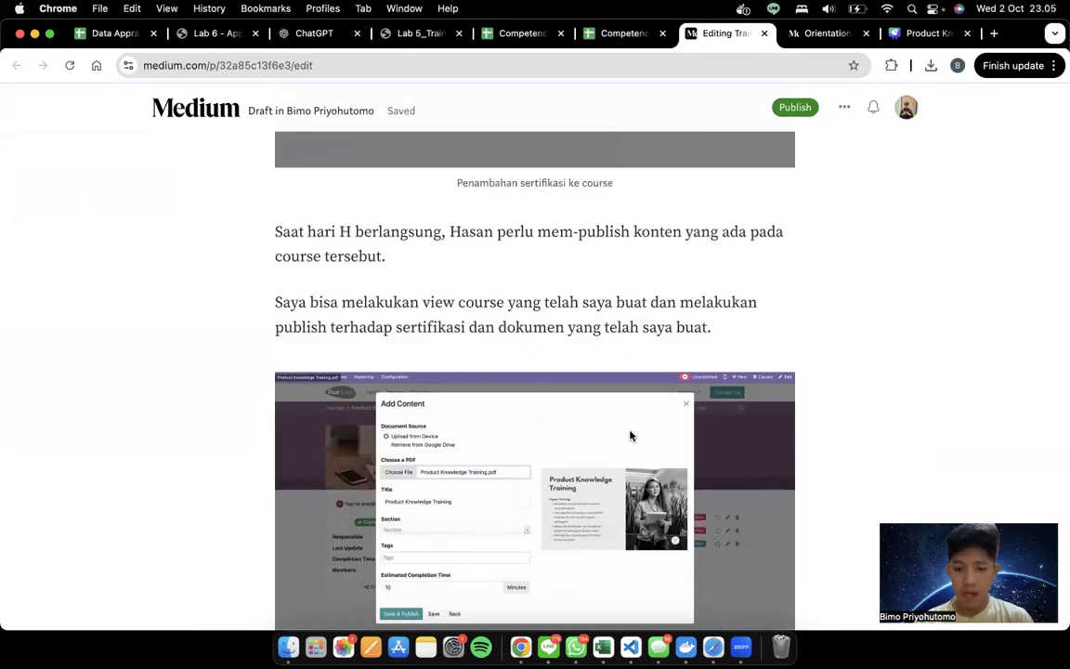
pyautogui.scroll(-3, 630, 436)
# Switch to Odoo and view the Product Knowledge Training course's website page from the list of all courses
pyautogui.hotkey('ctrl', 'Right')
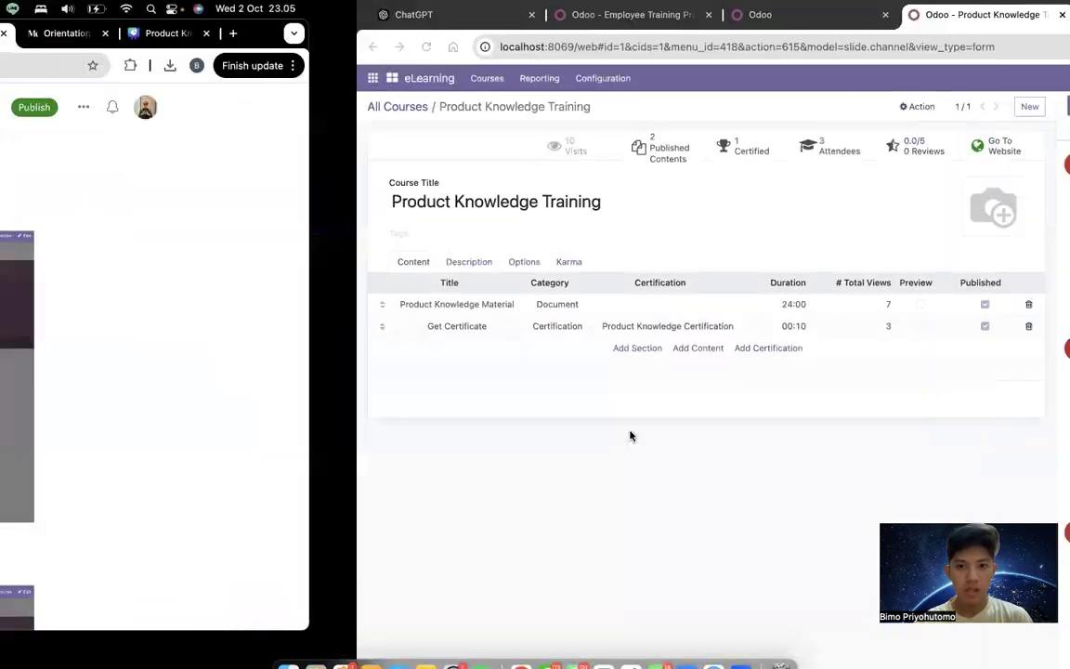
pyautogui.click(62, 108)
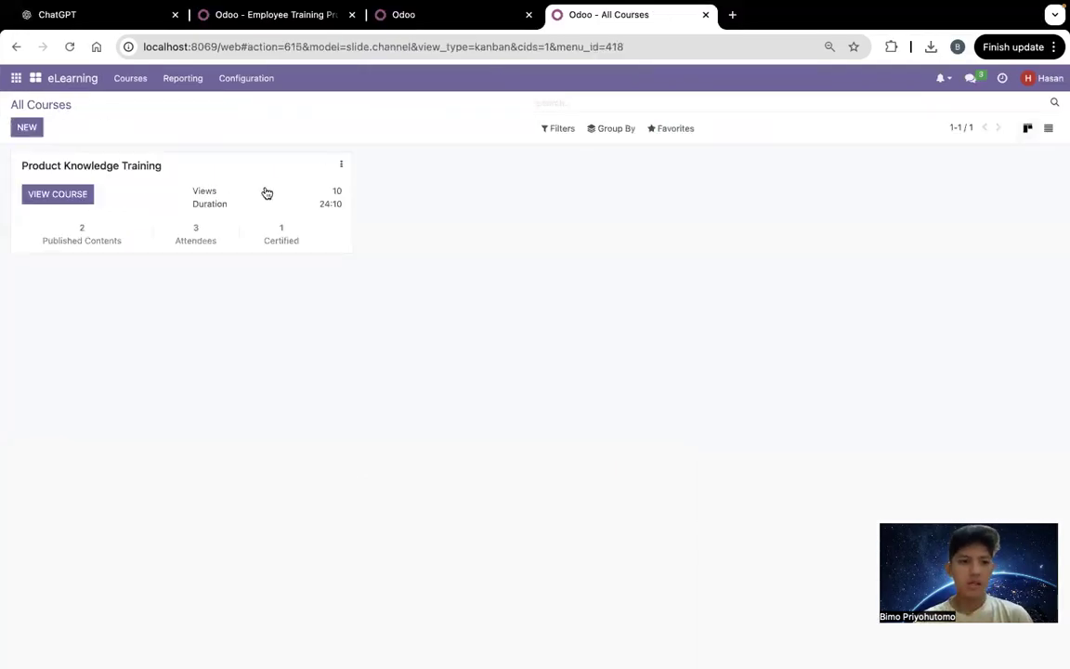
pyautogui.click(80, 197)
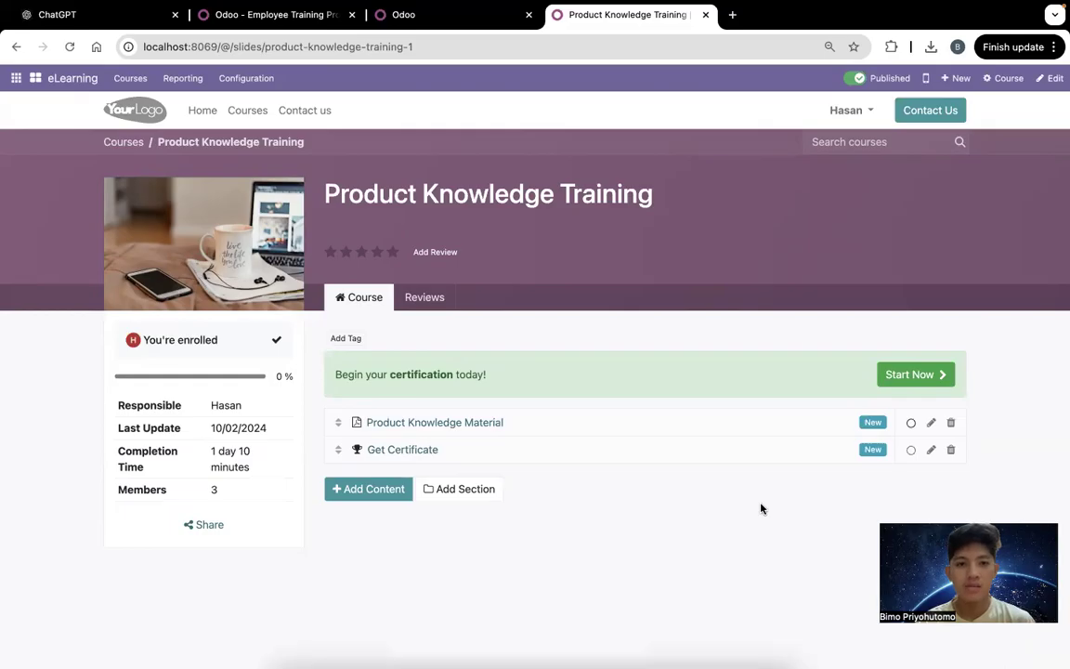
pyautogui.hotkey('ctrl', 'Left')
pyautogui.hotkey('ctrl', 'Right')
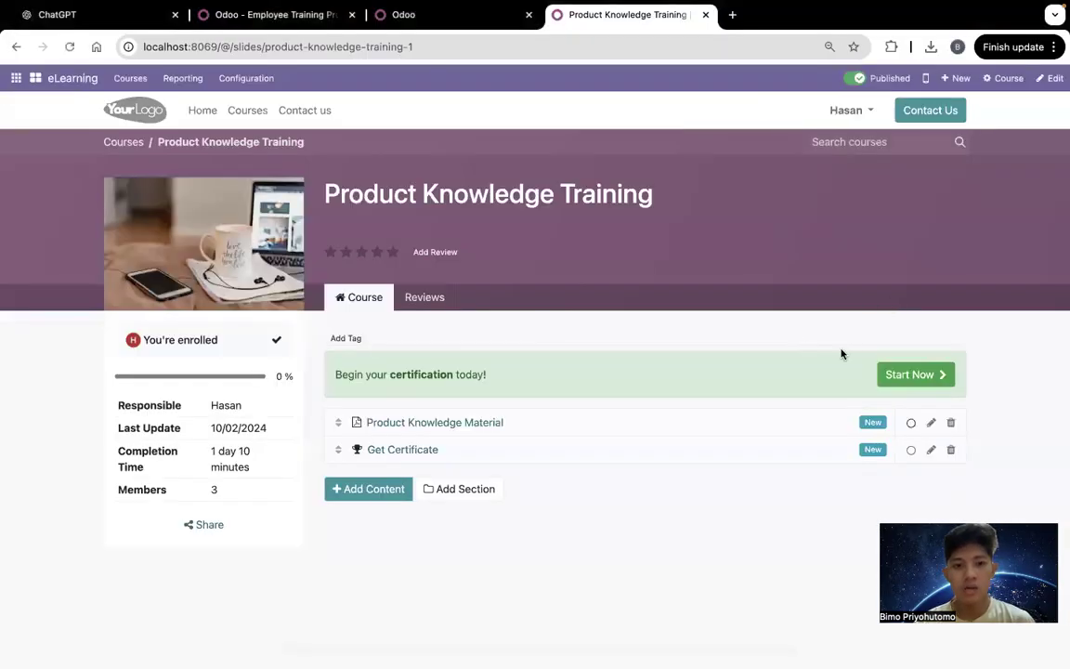
# Read the Medium draft on the published contents and the multi-browser method, and highlight the names of the three sales employees taking the training
pyautogui.hotkey('ctrl', 'Left')
pyautogui.scroll(-5, 633, 406)
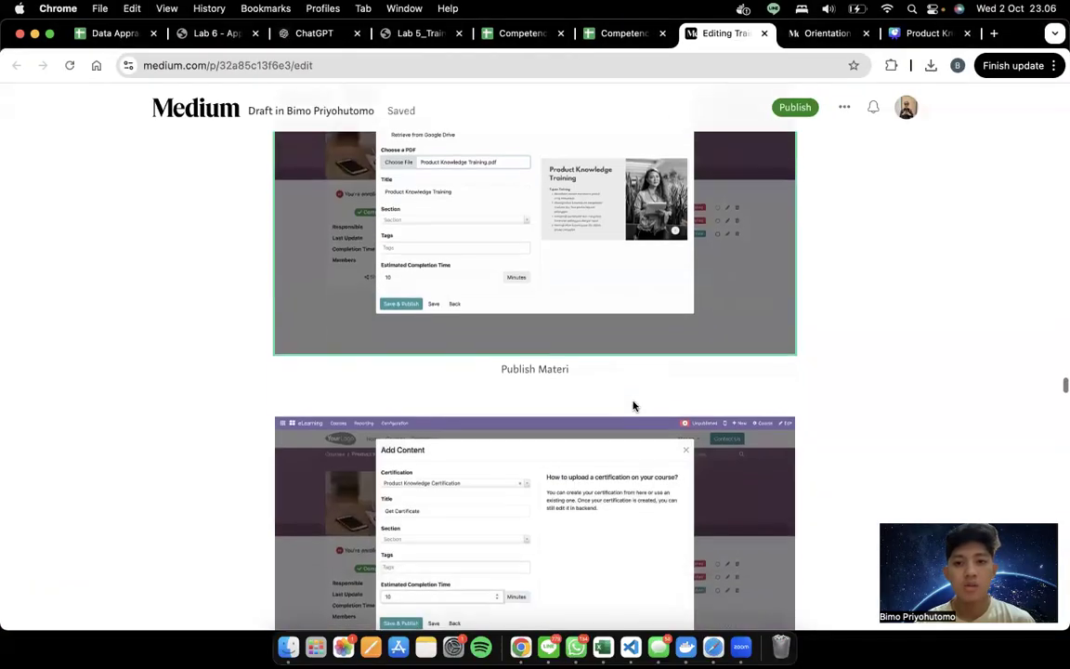
pyautogui.scroll(-15, 634, 406)
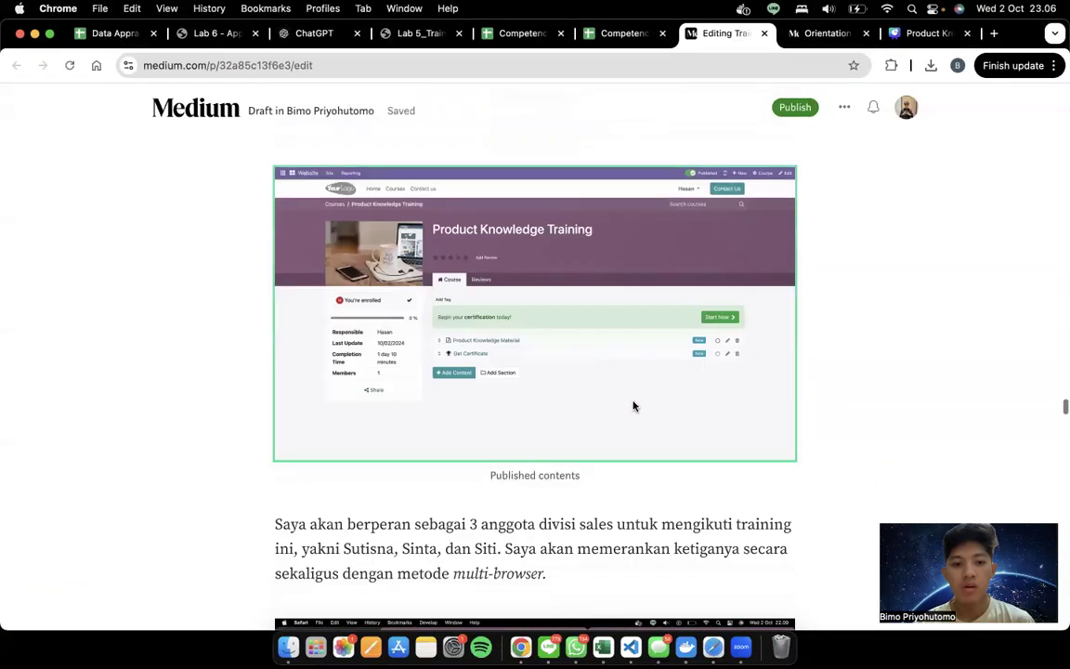
pyautogui.scroll(-3, 633, 406)
pyautogui.scroll(8, 634, 406)
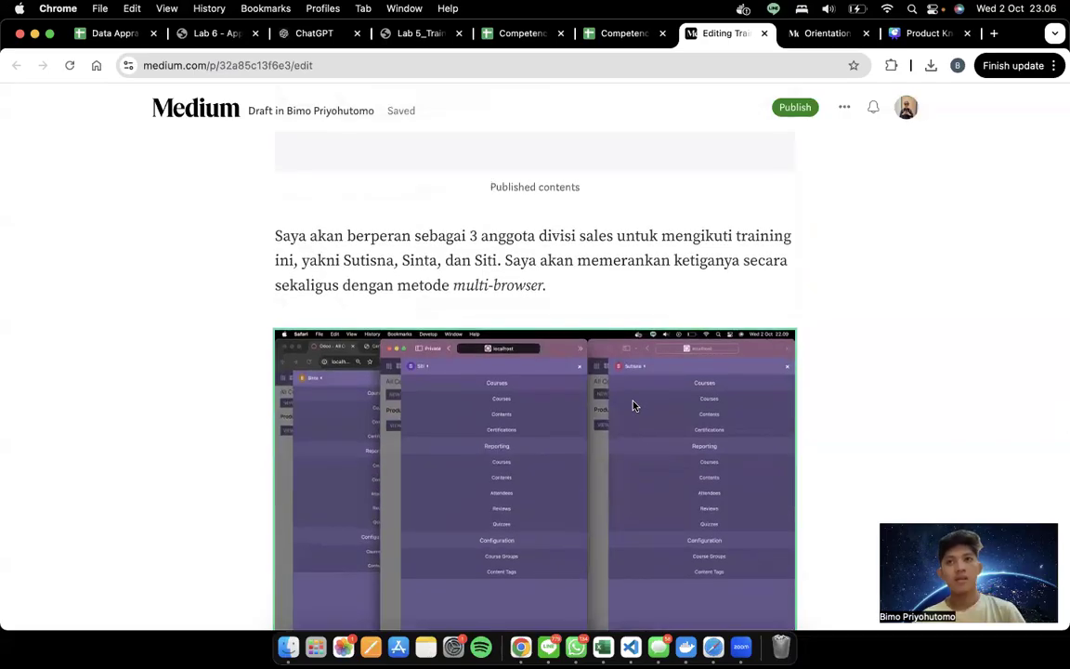
pyautogui.scroll(-1, 634, 406)
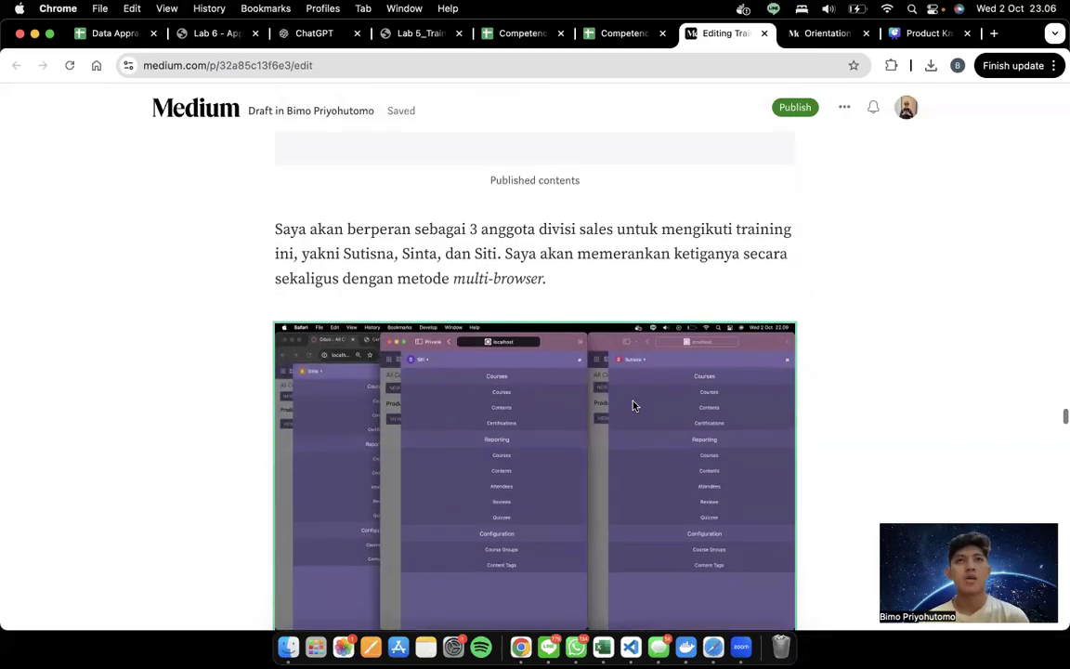
pyautogui.scroll(1, 634, 406)
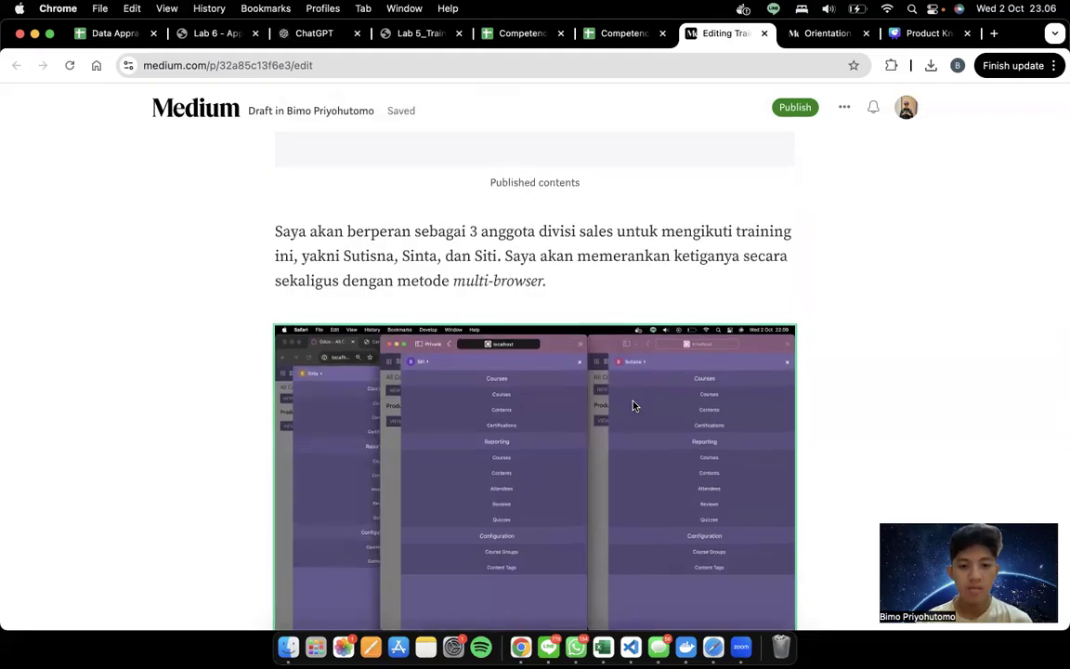
pyautogui.scroll(1, 634, 406)
pyautogui.moveTo(343, 259); pyautogui.dragTo(497, 268)
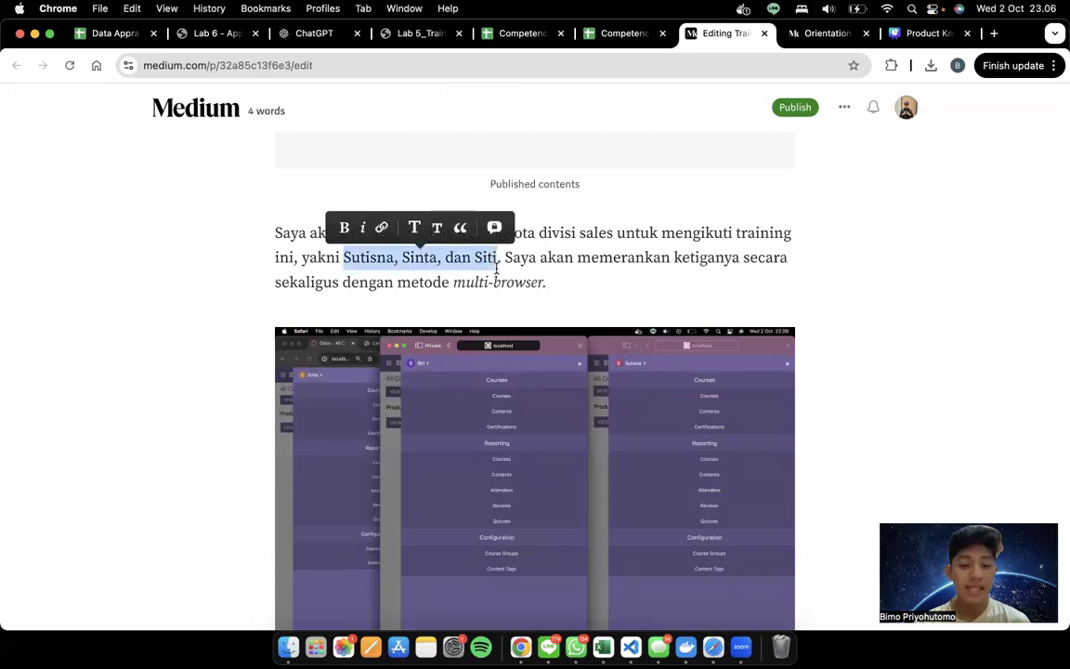
# Switch to the side-by-side employee browser sessions and bring the Chrome window with the eLearning menu to the front
pyautogui.hotkey('ctrl', 'Right')
pyautogui.hotkey('ctrl', 'Right')
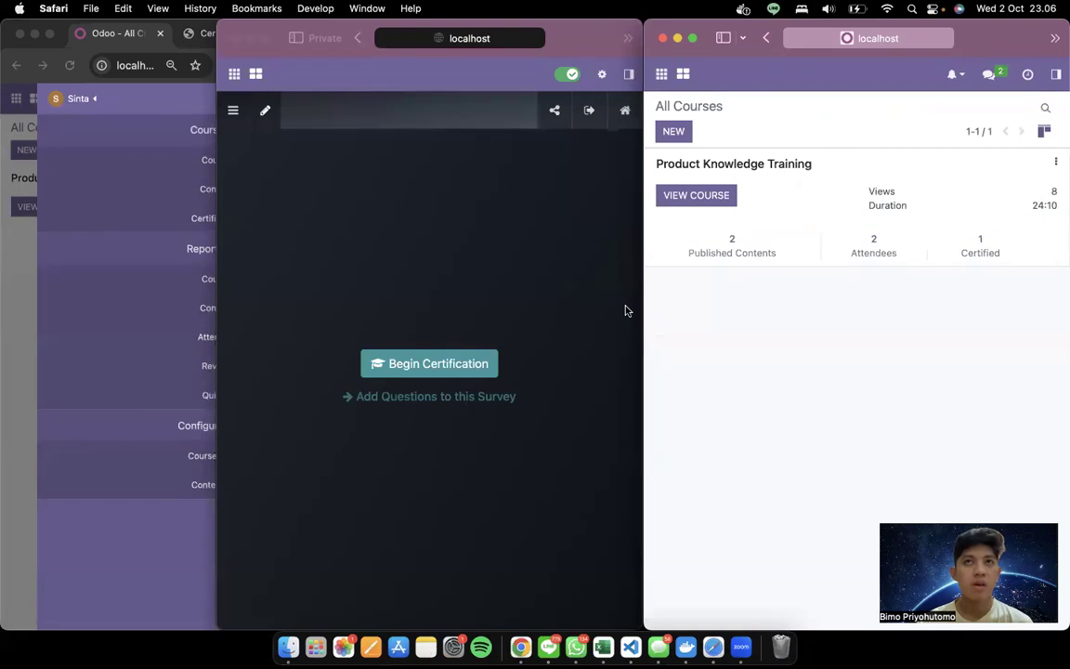
pyautogui.click(20, 238)
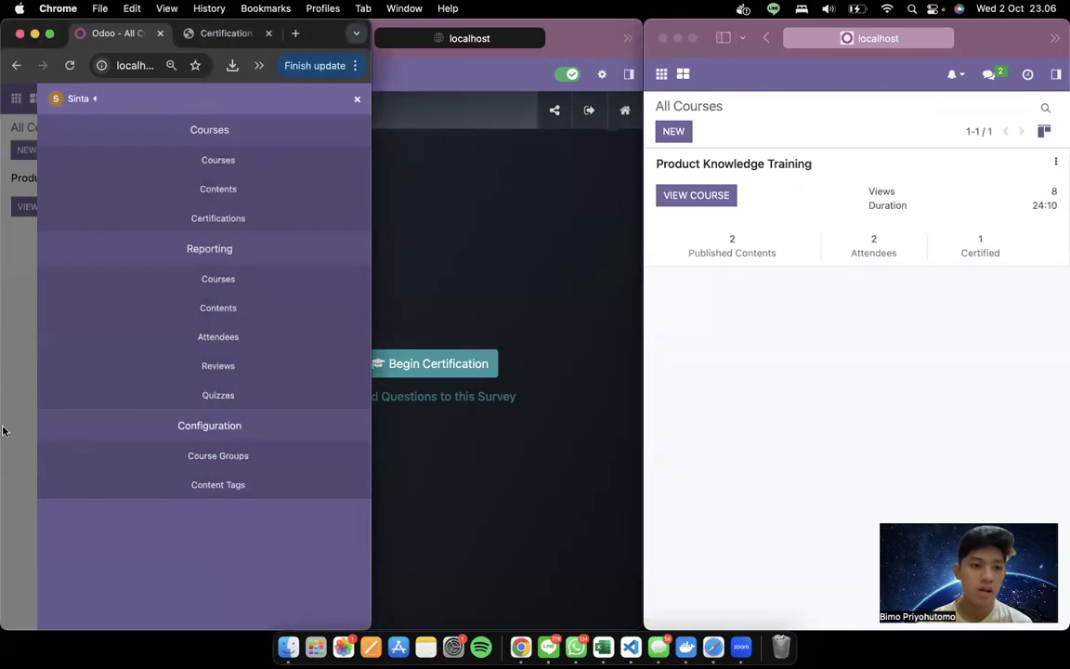
# Reopen the eLearning All Courses list in the private Safari window and in the Chrome window to refresh both
pyautogui.click(18, 378)
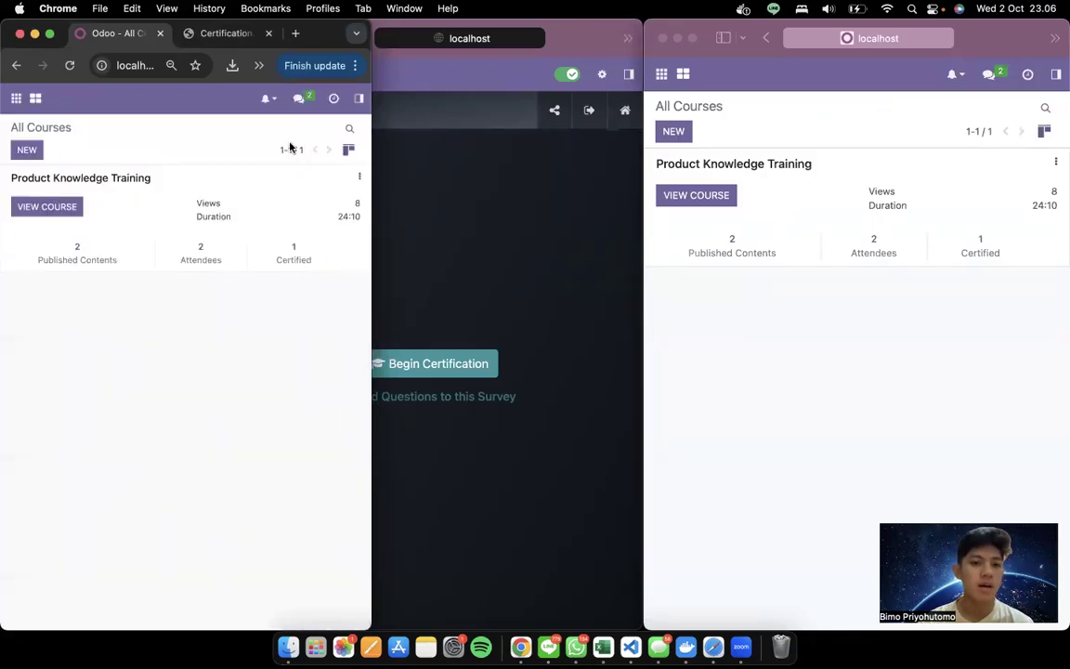
pyautogui.click(452, 164)
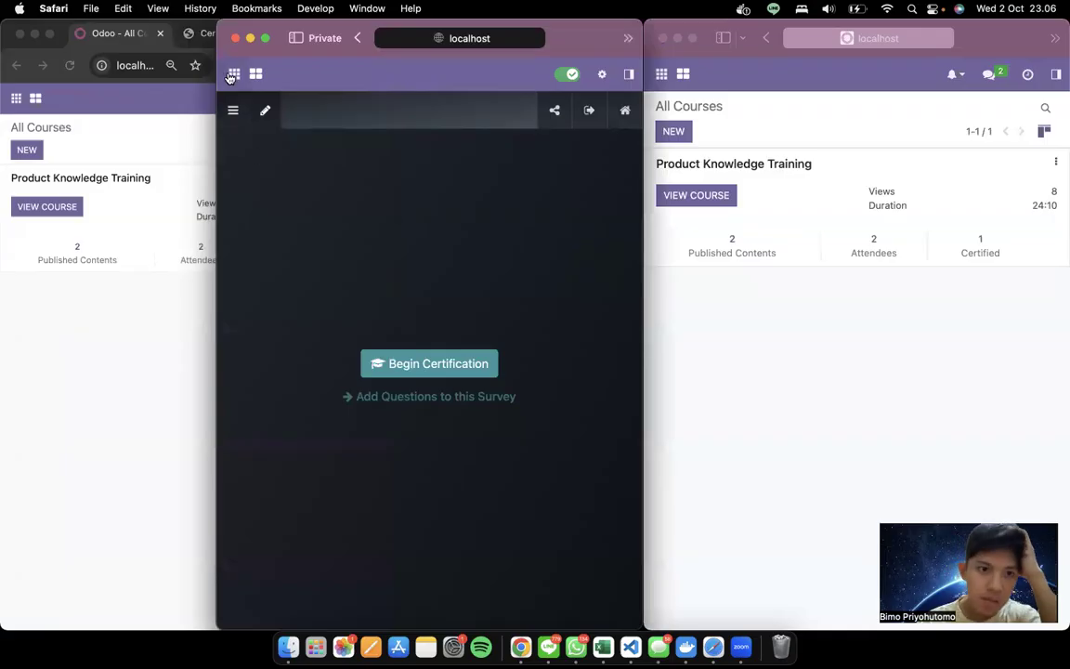
pyautogui.click(231, 80)
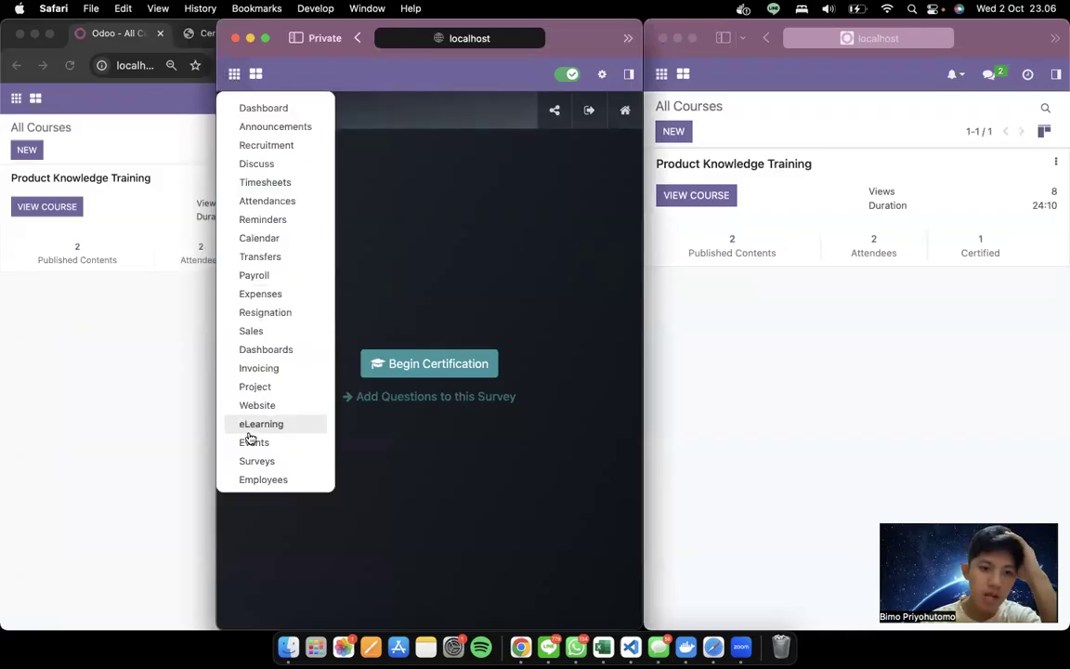
pyautogui.click(261, 423)
pyautogui.click(105, 352)
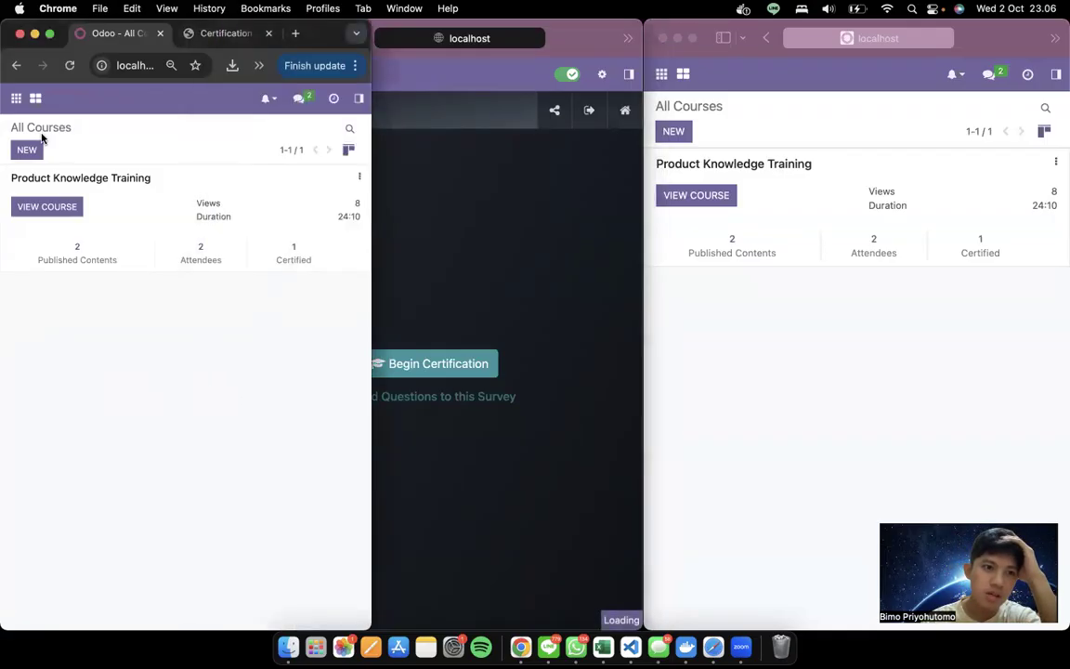
pyautogui.click(16, 99)
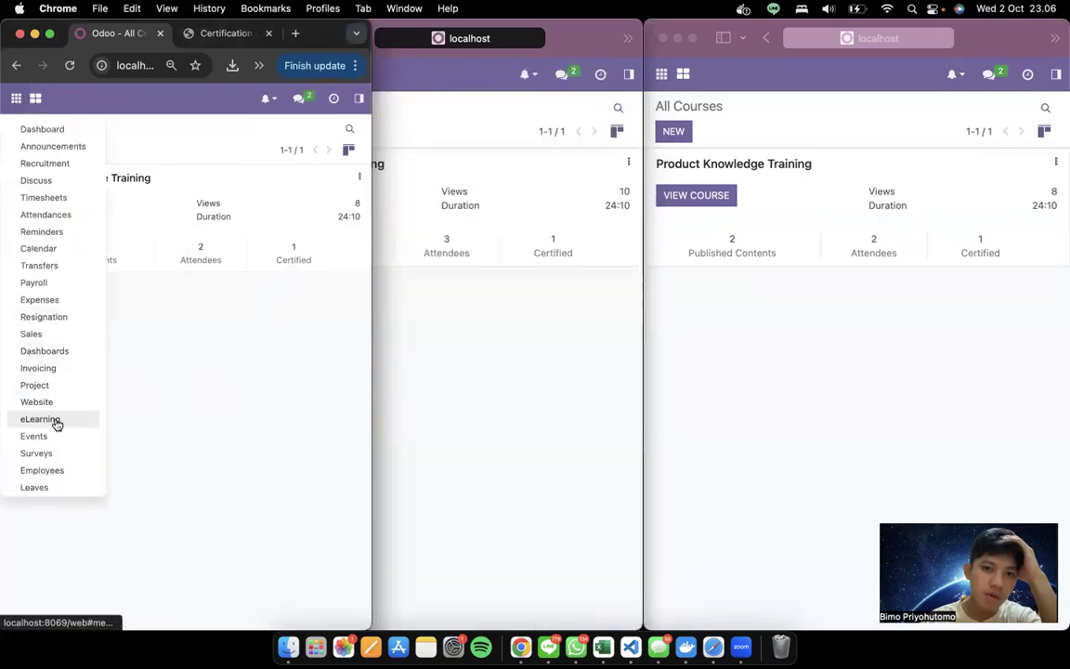
pyautogui.click(57, 421)
pyautogui.click(767, 400)
pyautogui.click(547, 400)
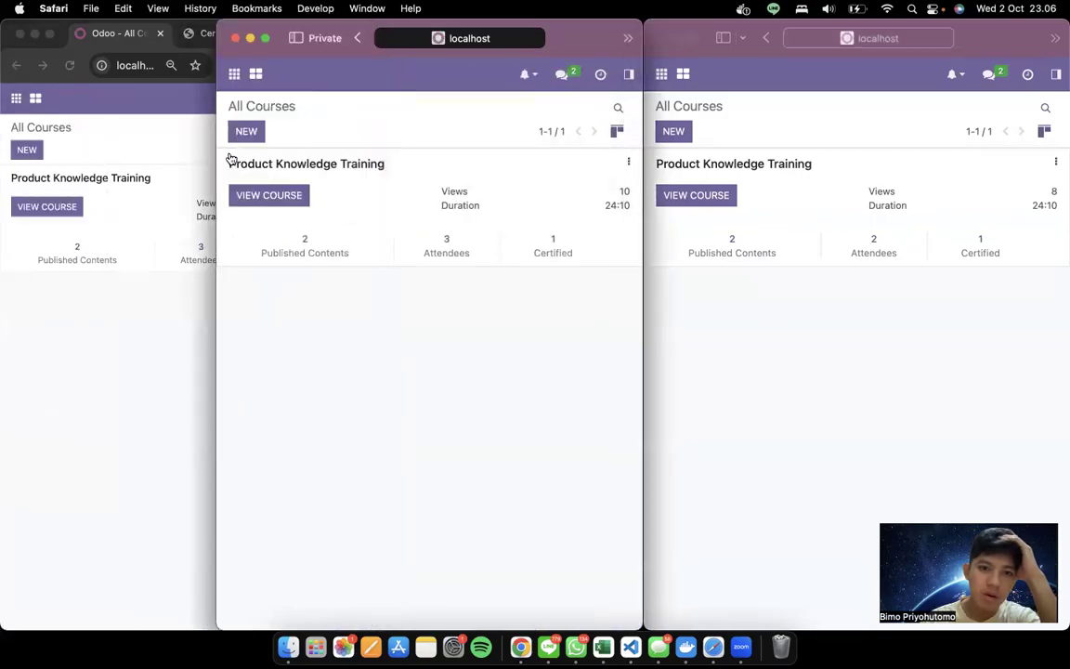
# Expand the side menu in each of the three browser windows to check which employee is logged in
pyautogui.click(180, 430)
pyautogui.click(358, 100)
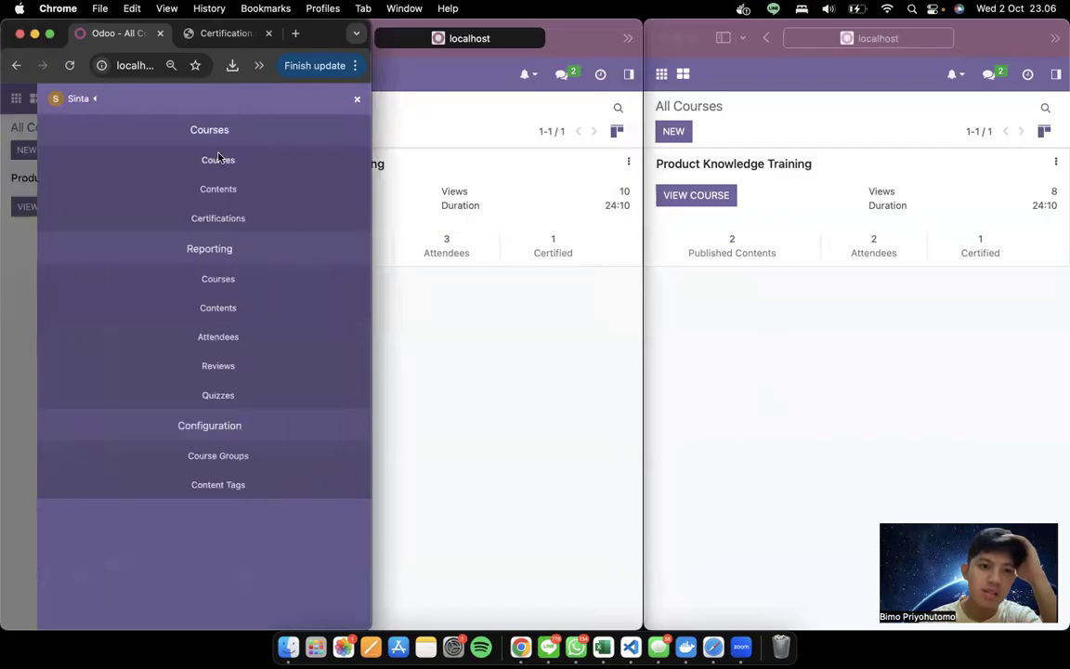
pyautogui.click(568, 358)
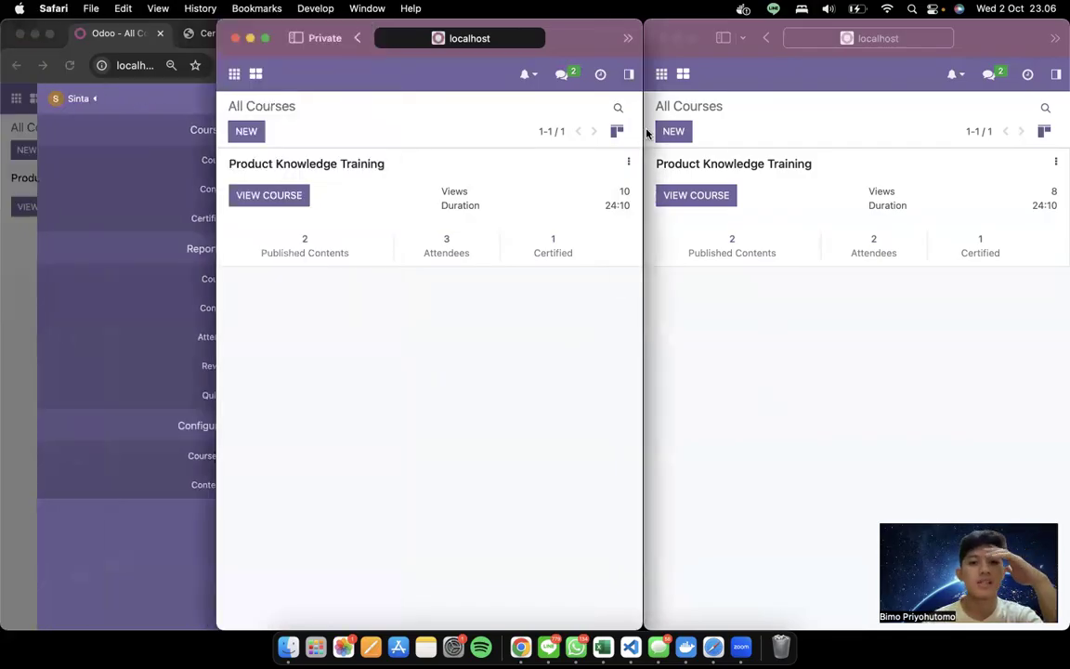
pyautogui.click(629, 76)
pyautogui.click(1052, 77)
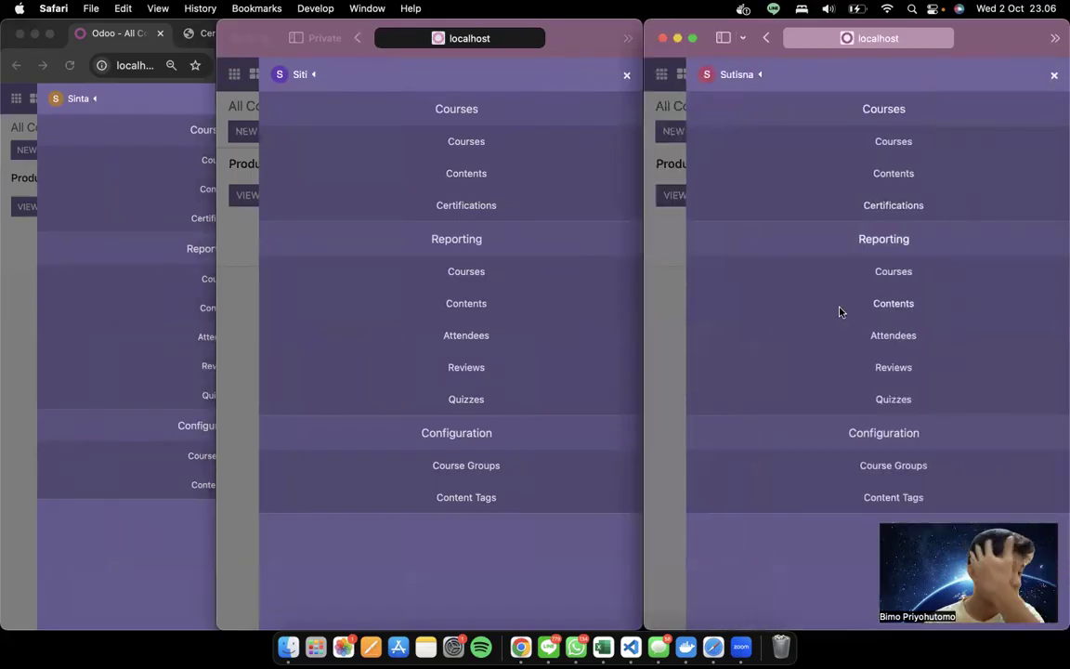
# View the Product Knowledge Training course page in the Chrome session, enlarging the window to inspect it and restoring its size
pyautogui.click(14, 310)
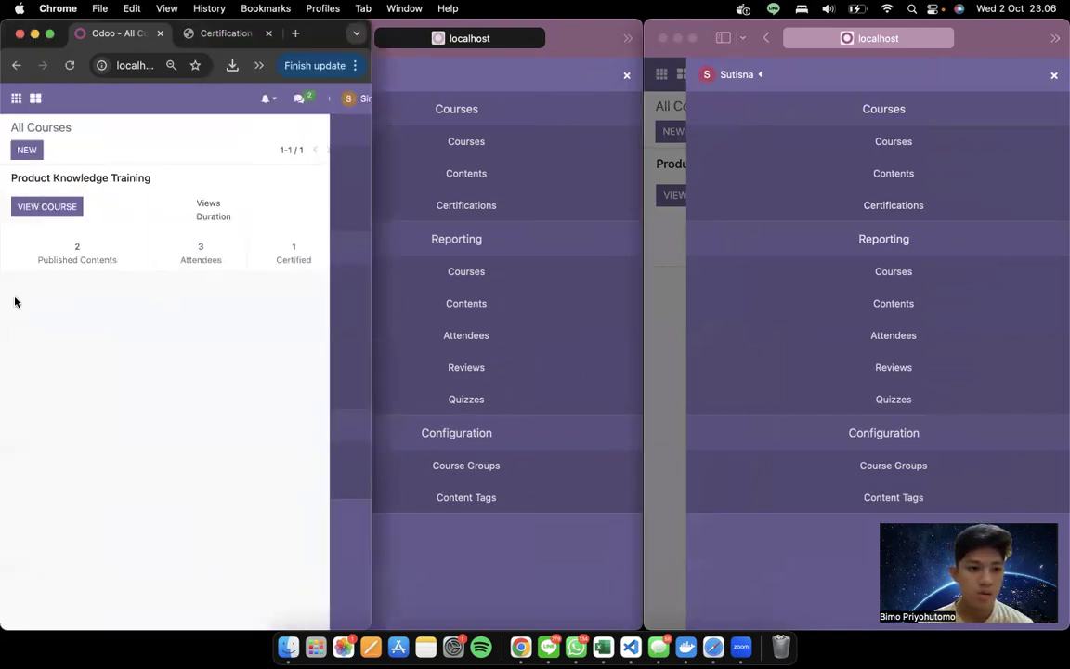
pyautogui.click(46, 206)
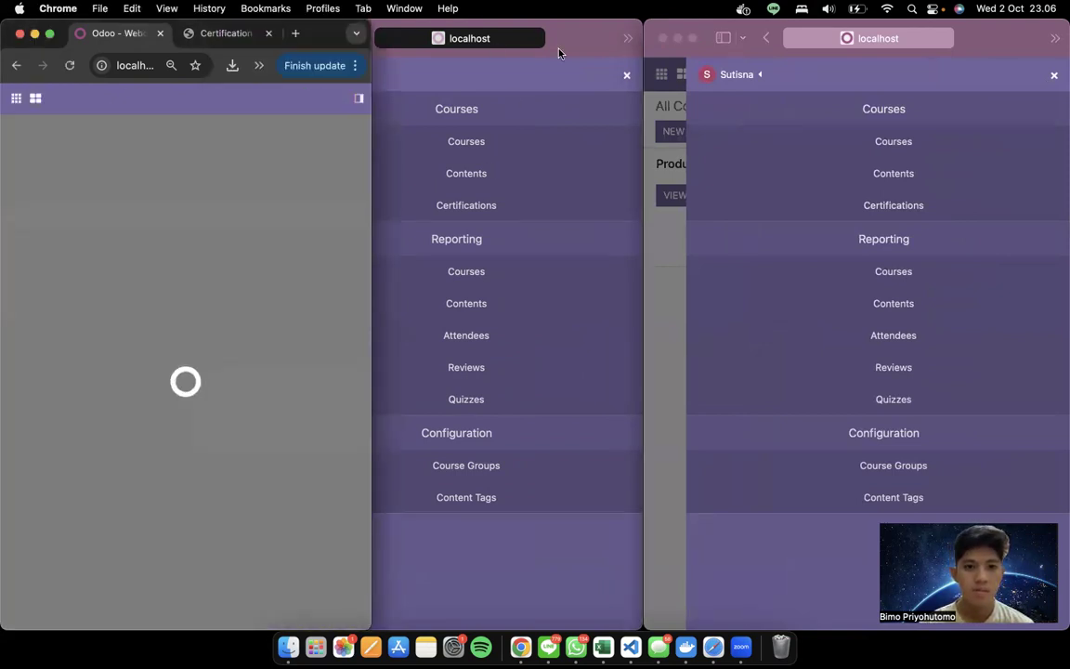
pyautogui.click(558, 53)
pyautogui.click(118, 43)
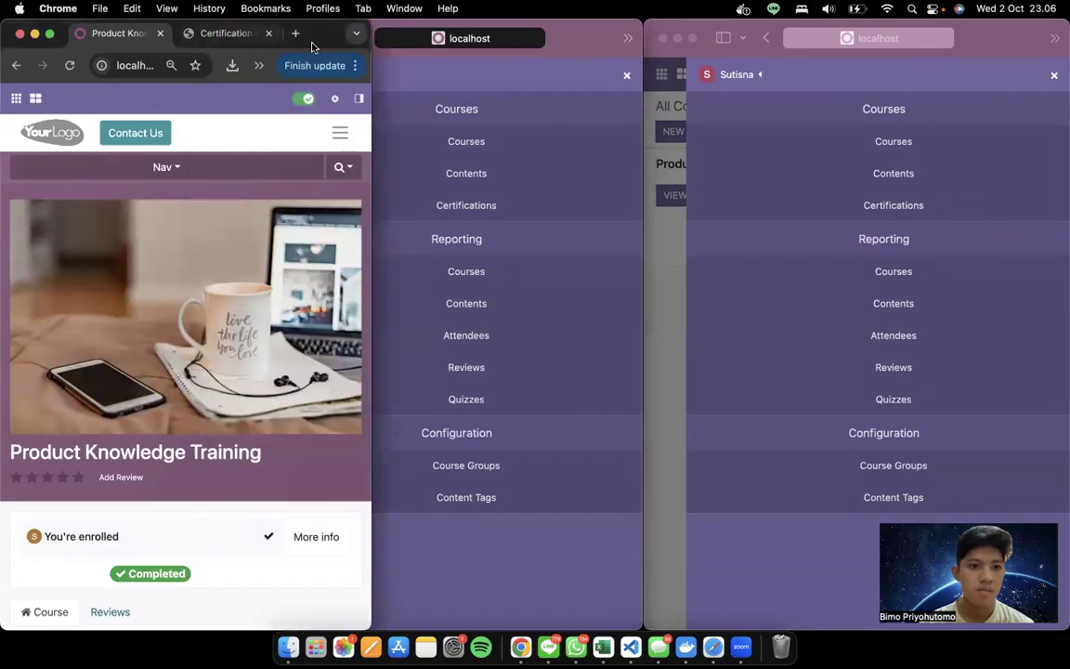
pyautogui.doubleClick(318, 42)
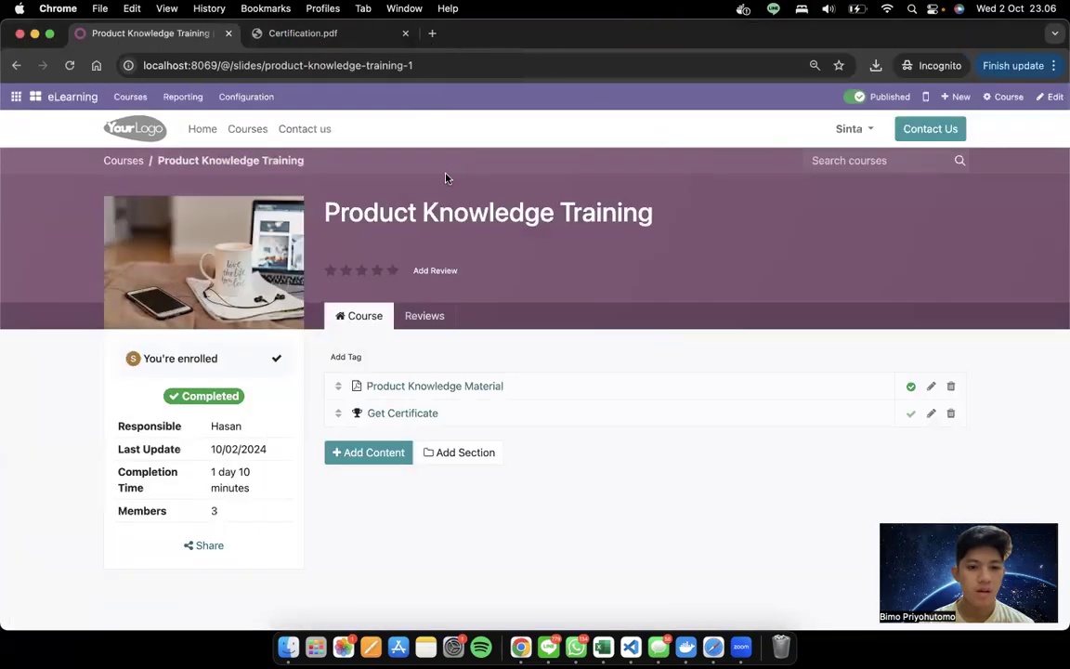
pyautogui.doubleClick(924, 42)
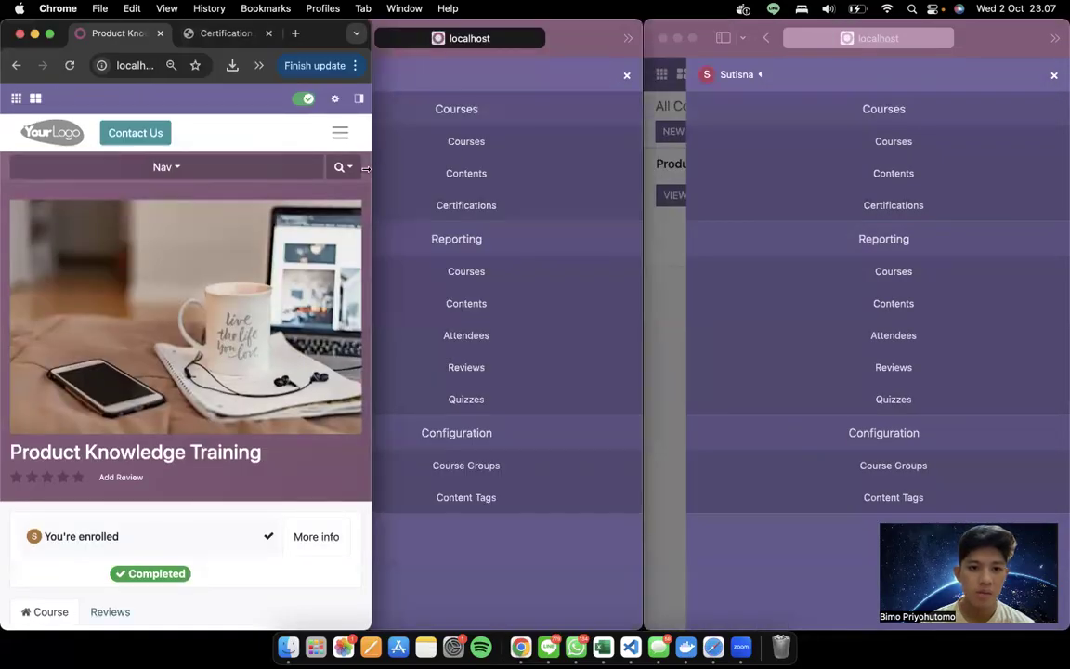
# In the non-private Safari session, view the Product Knowledge Training course in an enlarged window and join the course
pyautogui.click(683, 218)
pyautogui.click(681, 217)
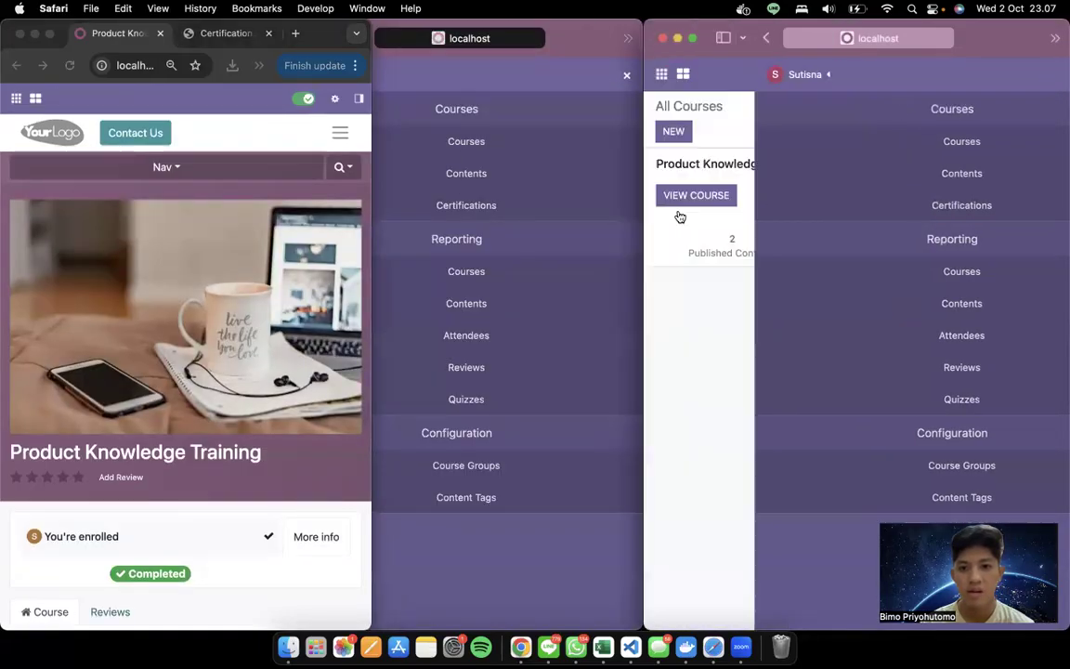
pyautogui.click(712, 202)
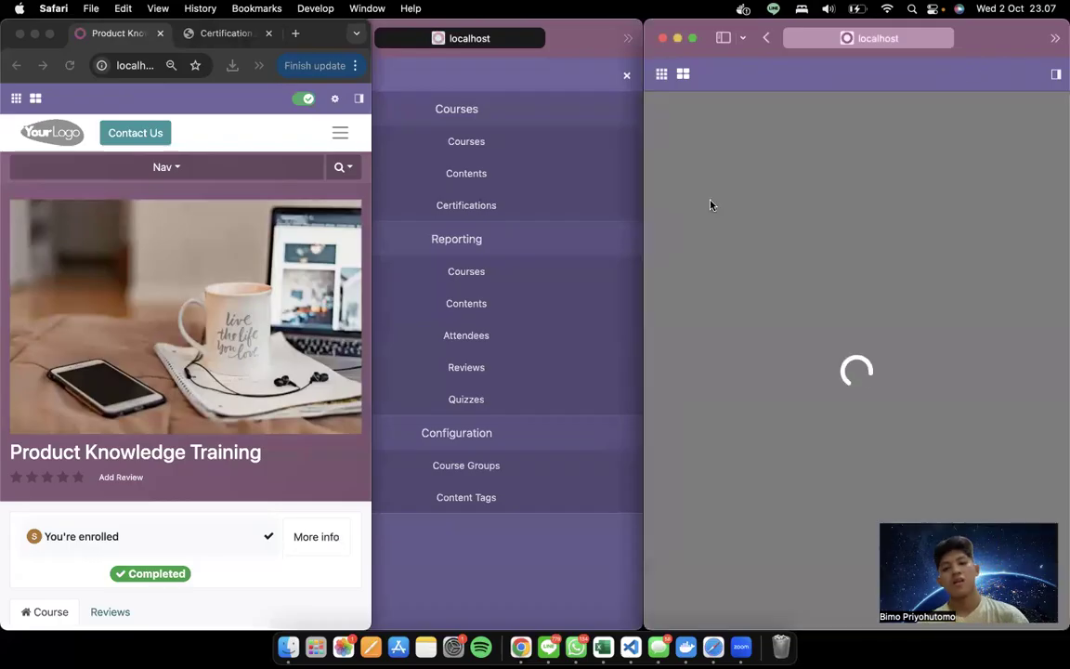
pyautogui.doubleClick(1009, 34)
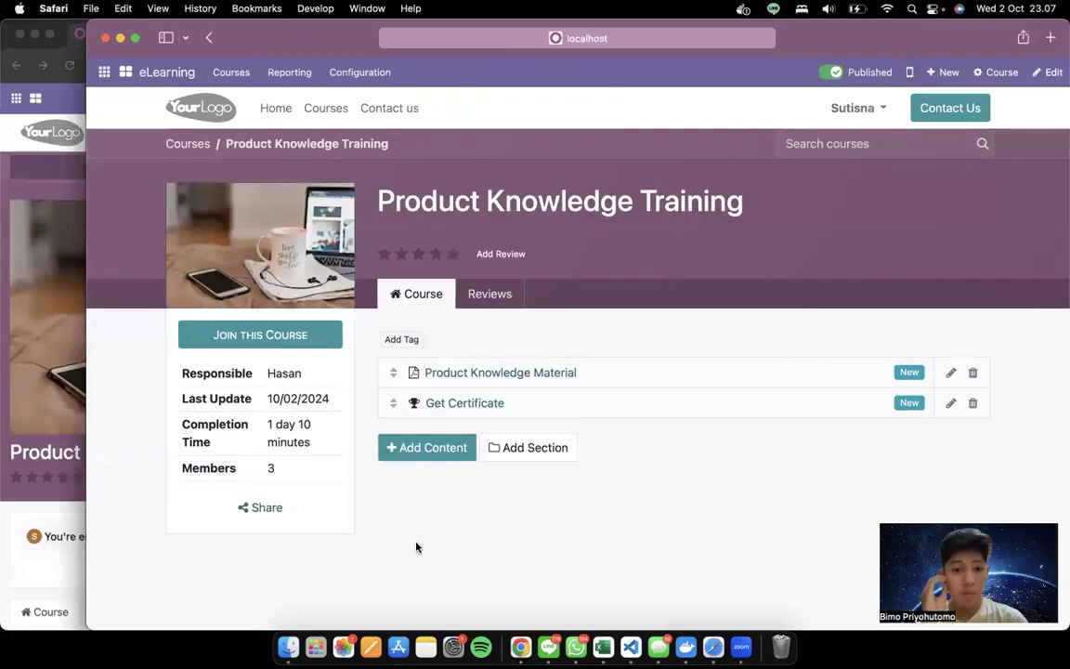
pyautogui.click(297, 344)
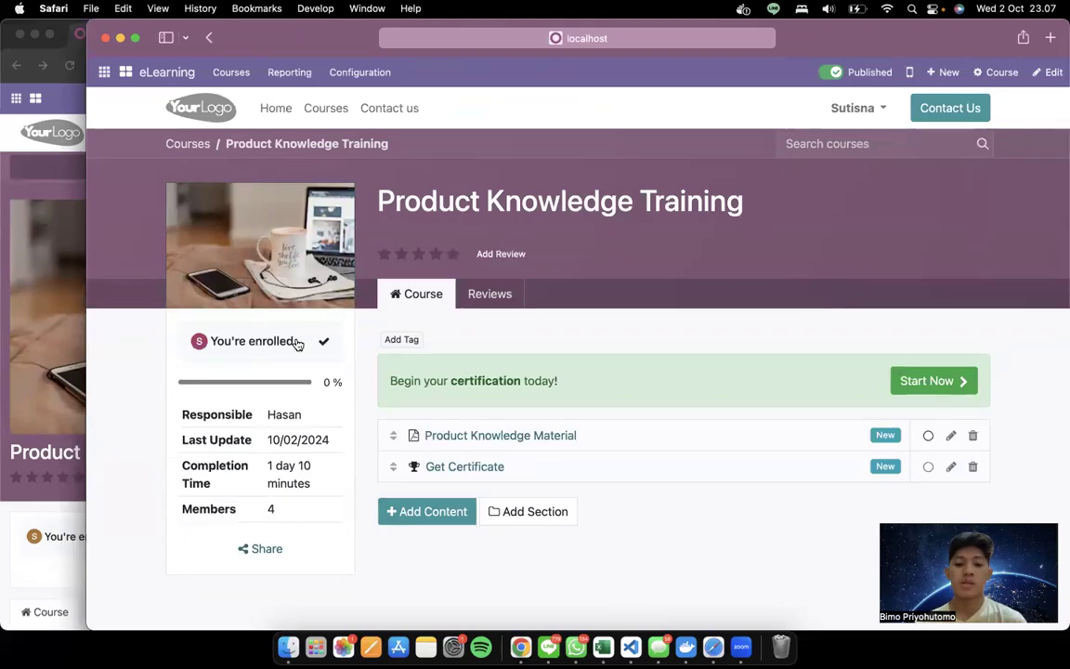
# Open the Product Knowledge Material lesson and advance the document to page 2
pyautogui.moveTo(522, 441)
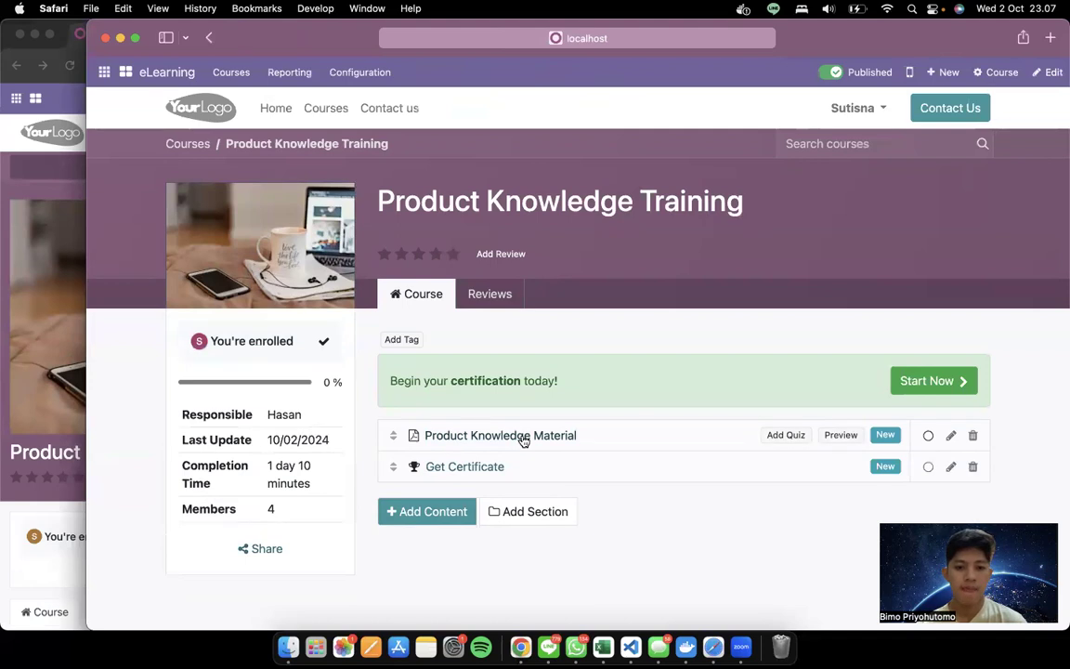
pyautogui.click(522, 437)
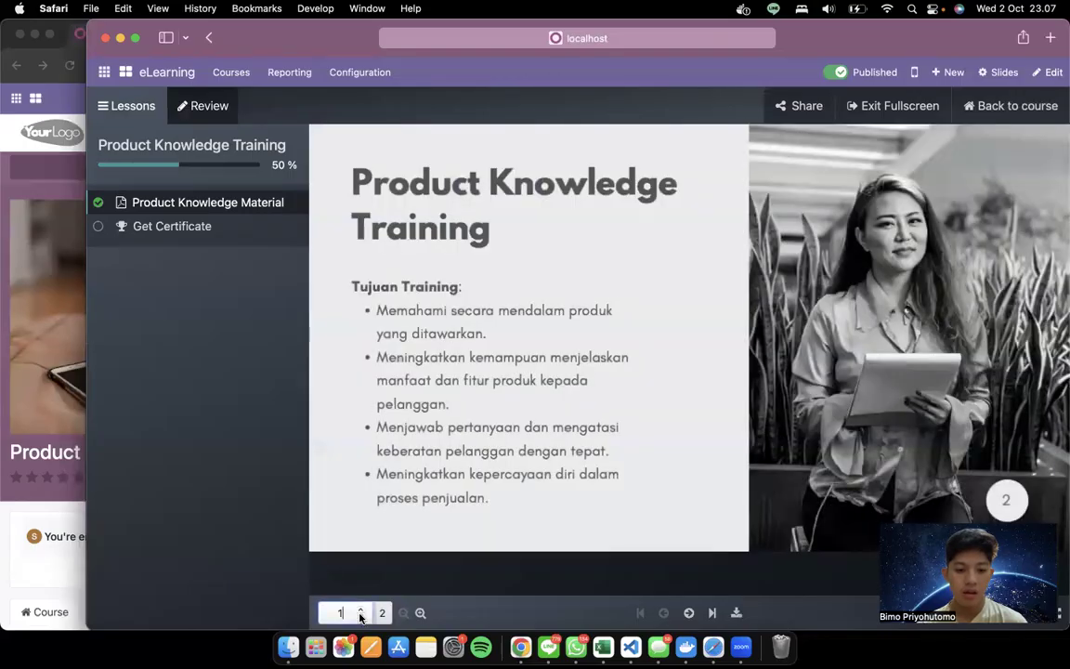
pyautogui.click(689, 613)
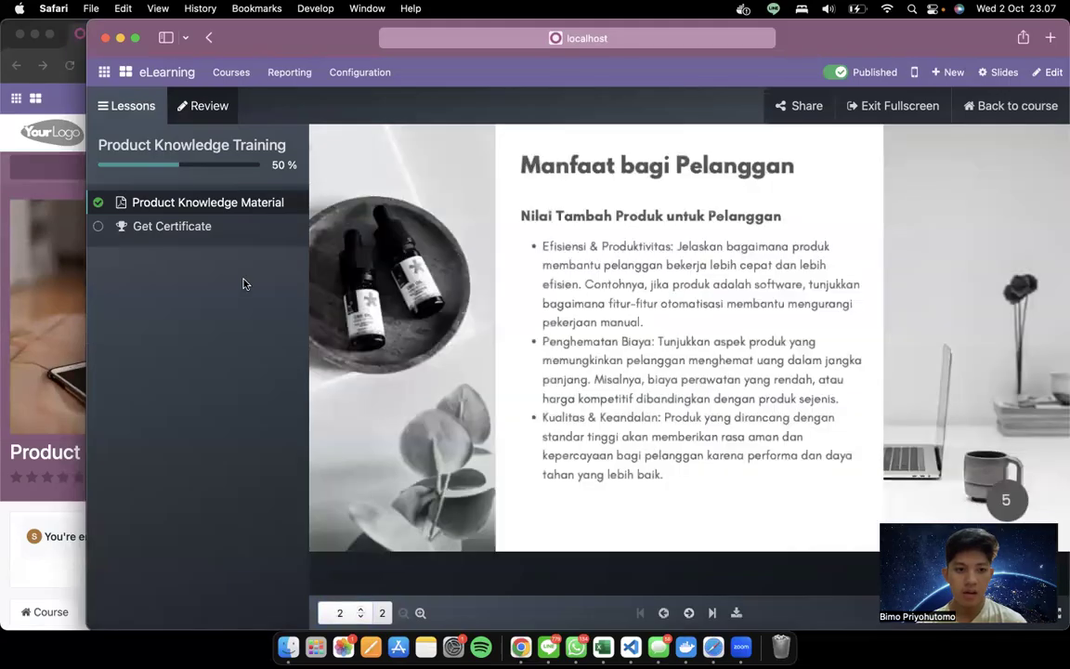
# Open the Get Certificate lesson and start the Product Knowledge Certification
pyautogui.click(206, 228)
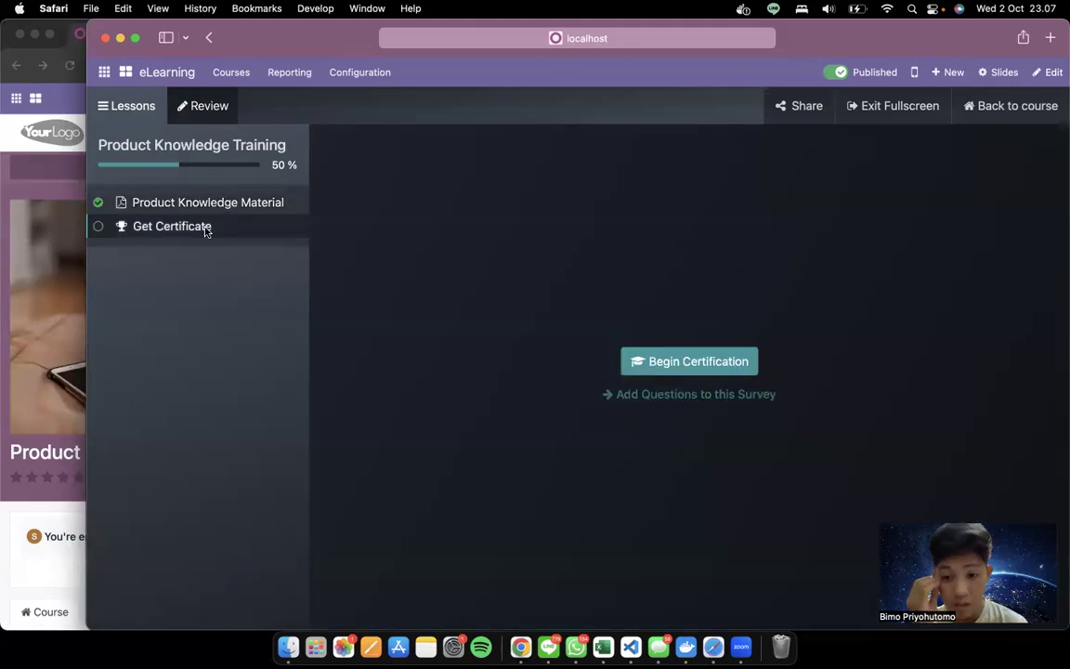
pyautogui.click(712, 361)
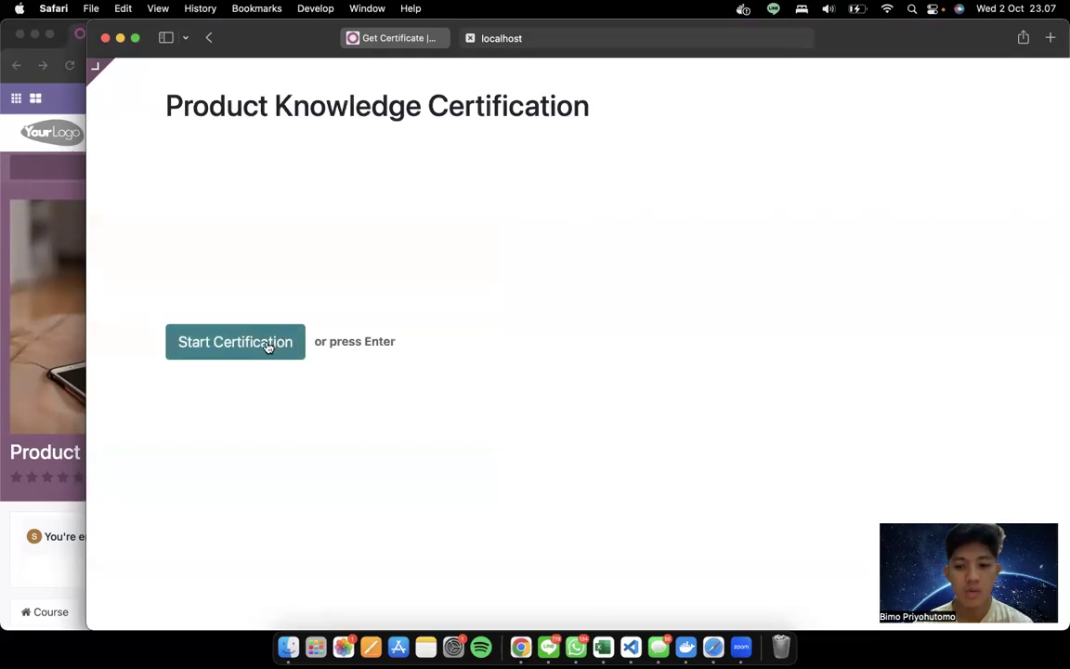
pyautogui.click(268, 346)
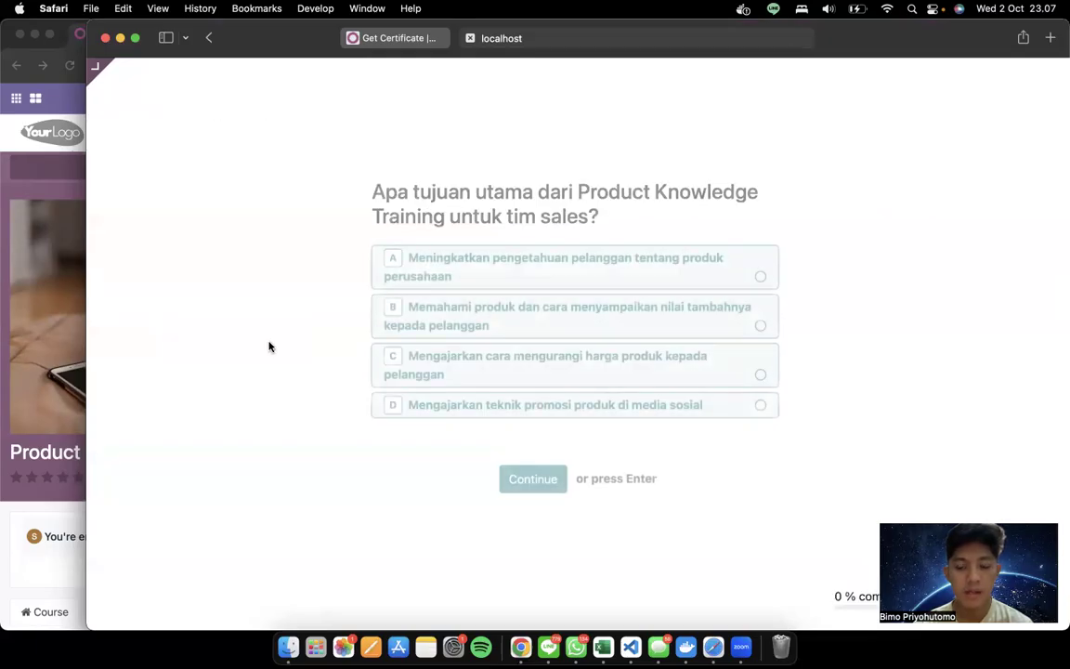
# Answer both certification questions with option C, submit the test and highlight the result text
pyautogui.click(471, 360)
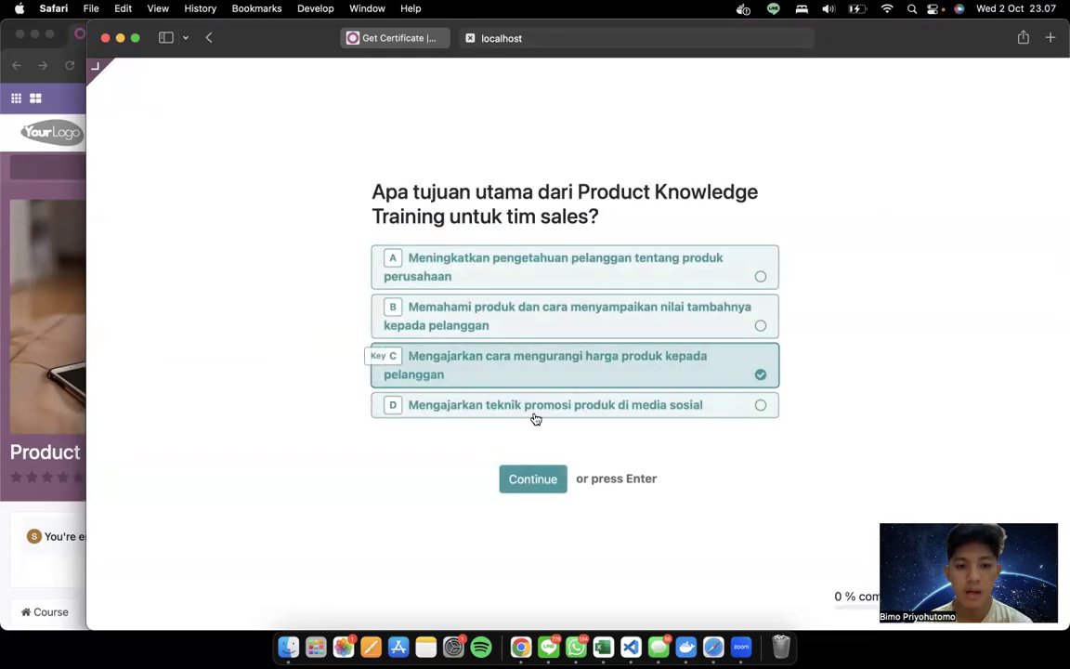
pyautogui.click(554, 478)
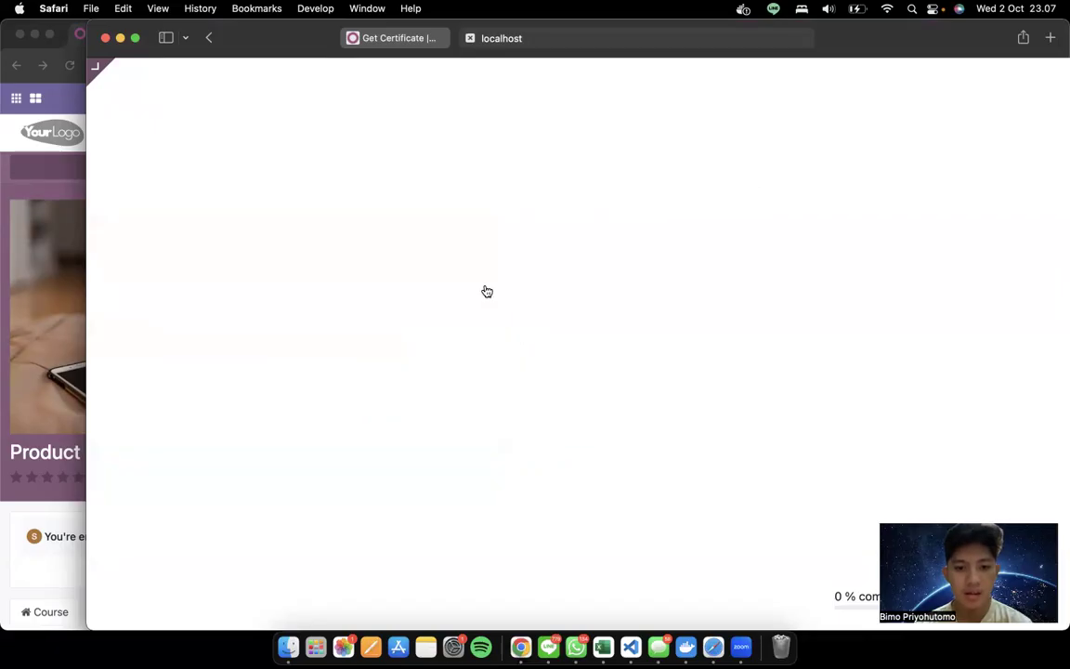
pyautogui.press('c')
pyautogui.click(532, 477)
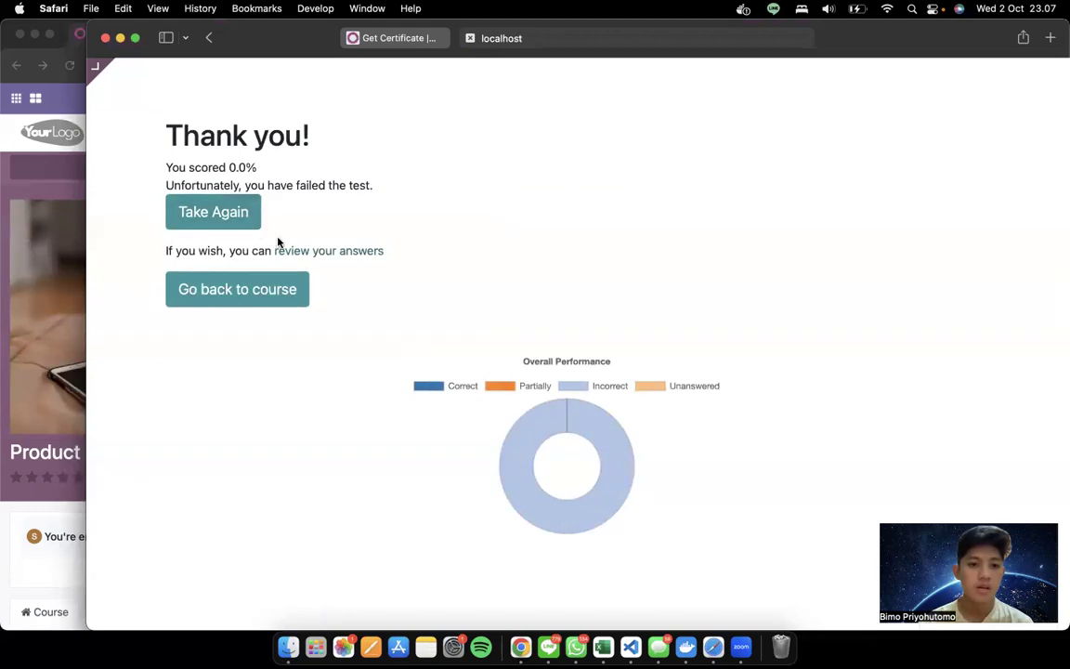
pyautogui.moveTo(166, 135); pyautogui.dragTo(371, 322)
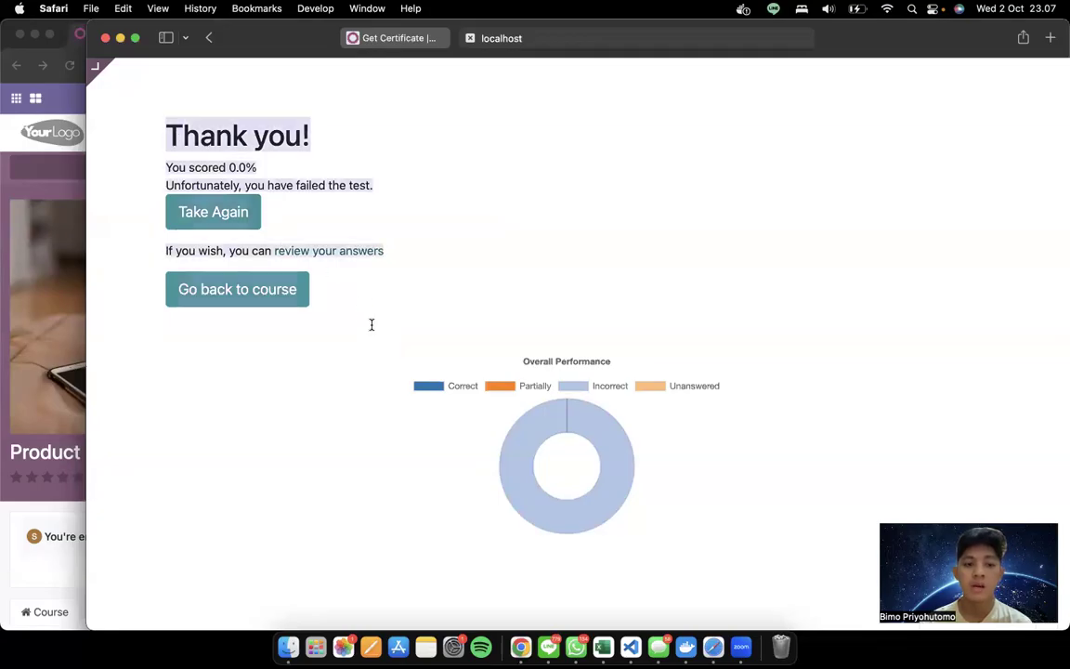
# Retake the certification, choosing option B for the first question and option A for the second, and submit it
pyautogui.click(231, 213)
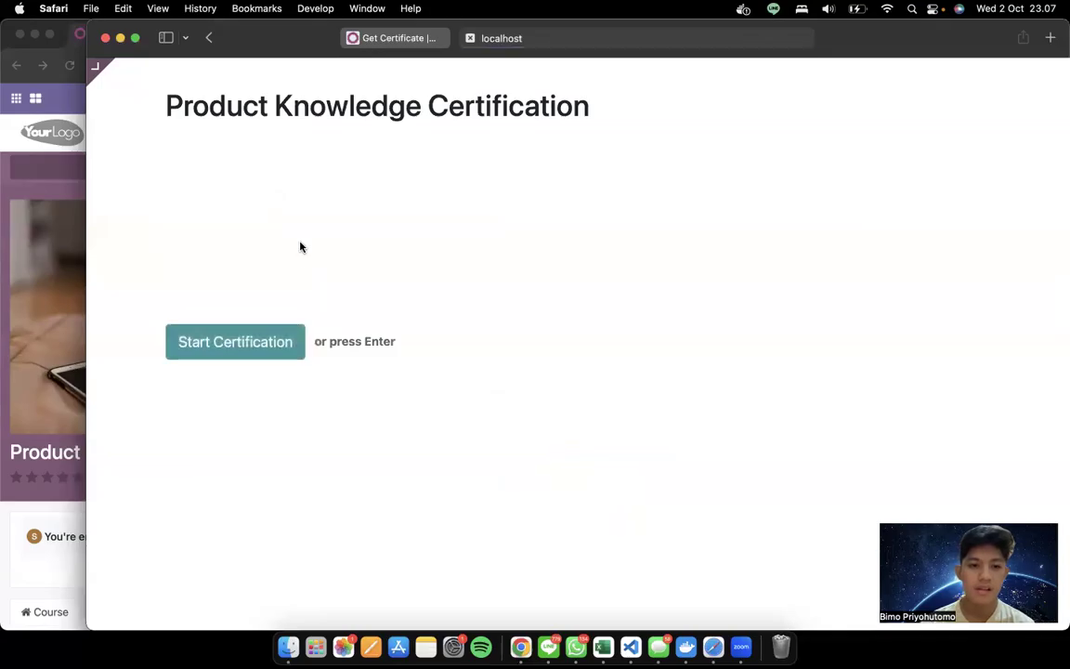
pyautogui.click(260, 341)
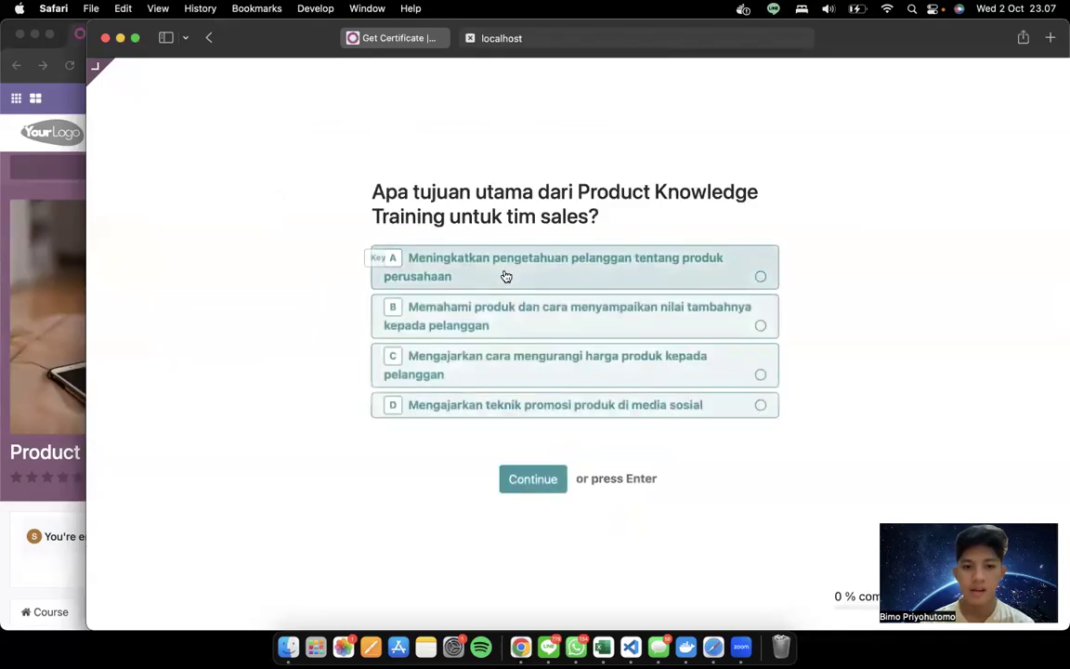
pyautogui.click(527, 318)
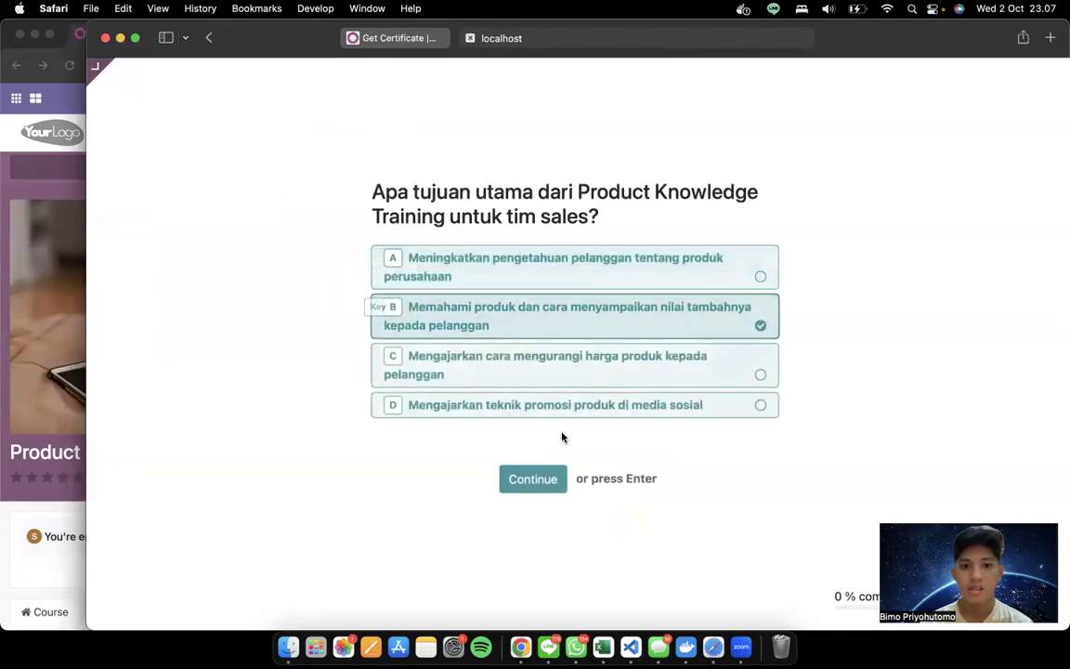
pyautogui.click(554, 480)
pyautogui.click(444, 265)
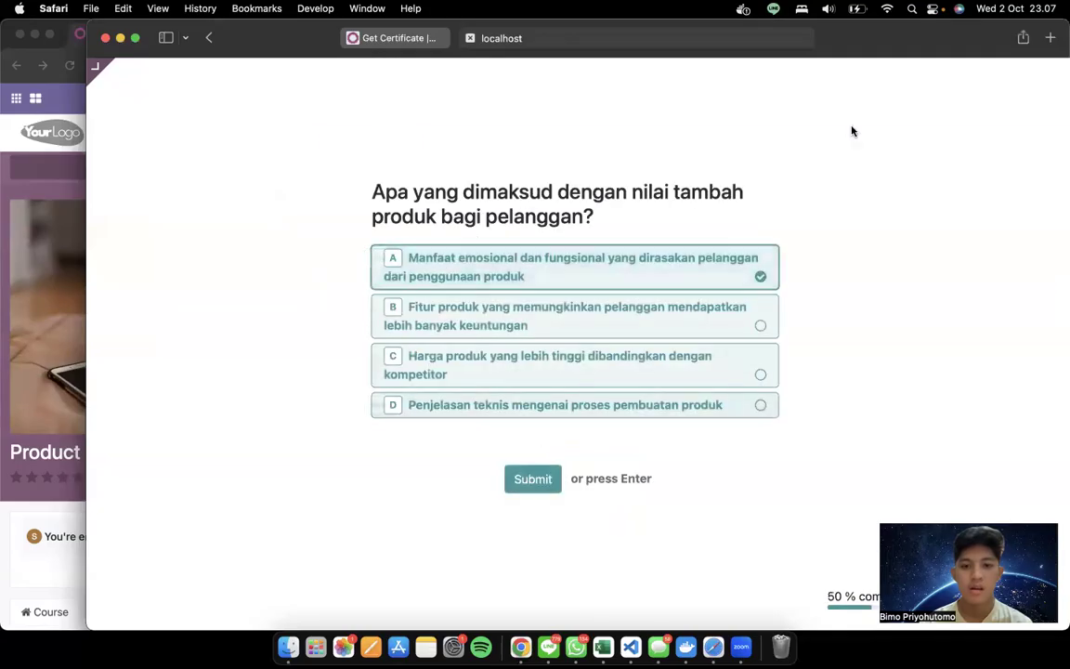
pyautogui.click(545, 485)
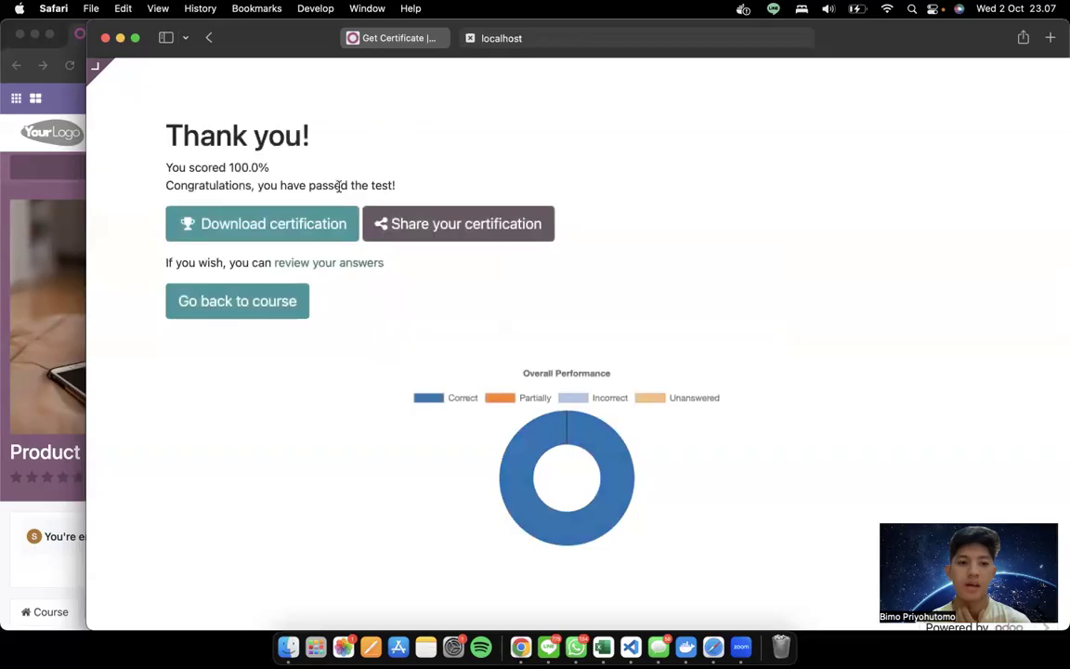
# Download the certification from the result page, allowing downloads on localhost, and view the PDF certificate
pyautogui.click(312, 234)
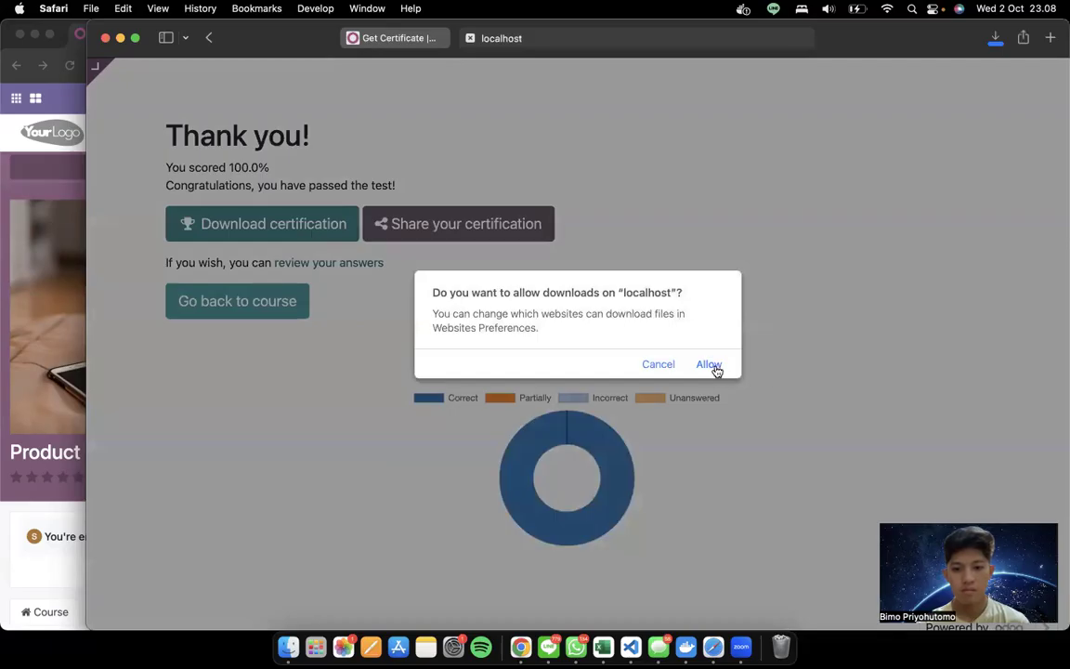
pyautogui.click(711, 365)
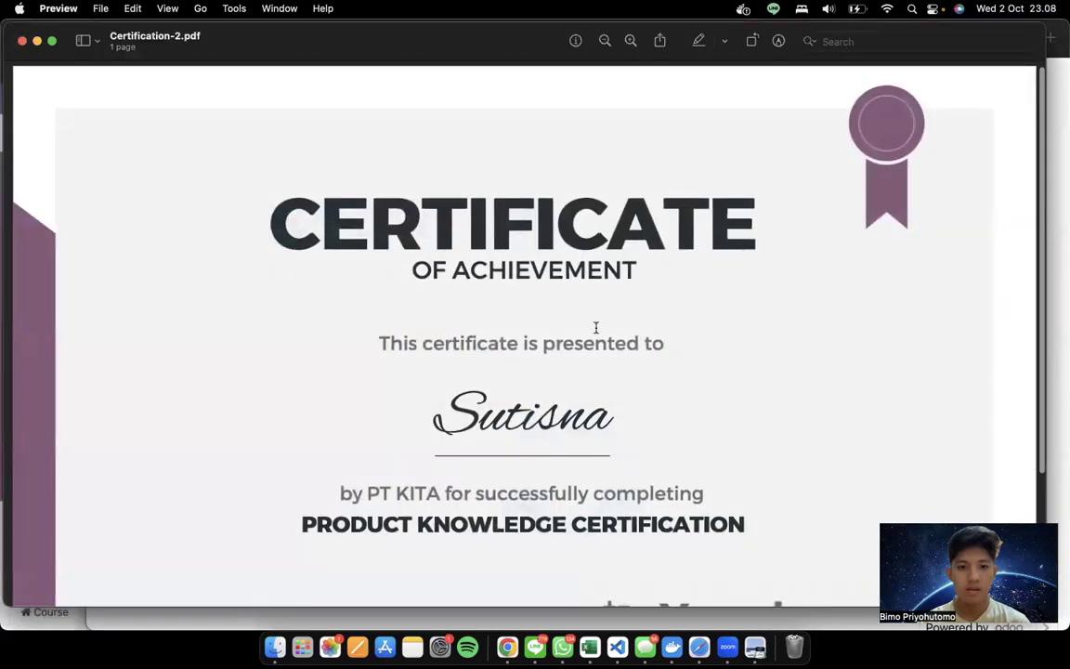
# Examine the certificate PDF down to its date, highlighting the recipient's name, the issuing company PT KITA and the certification title
pyautogui.scroll(-3, 597, 327)
pyautogui.scroll(-3, 597, 327)
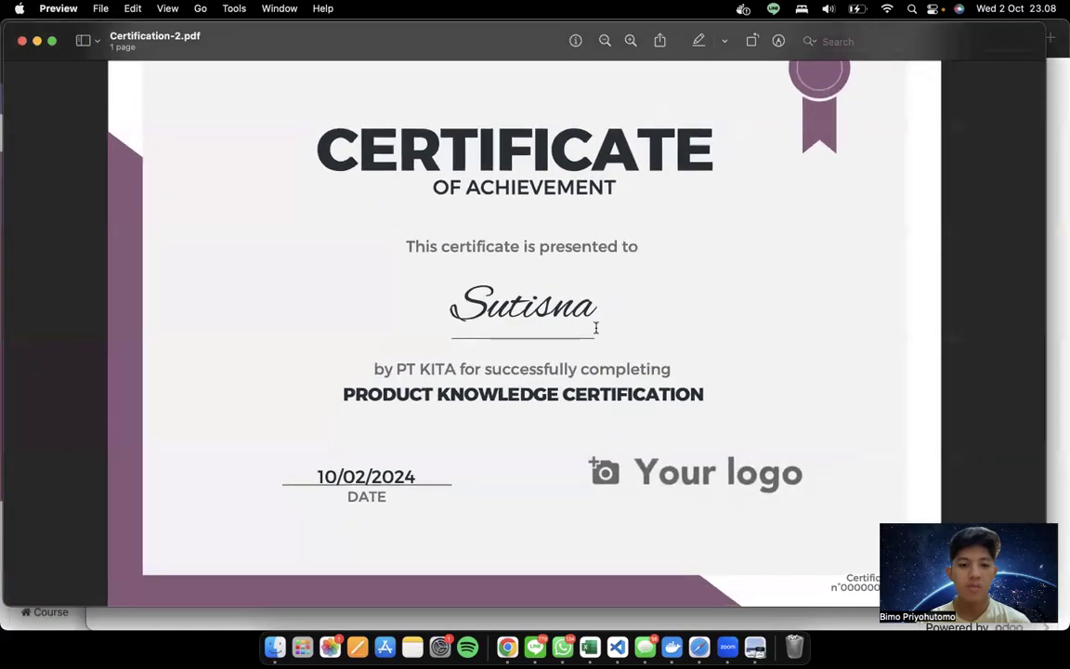
pyautogui.doubleClick(489, 312)
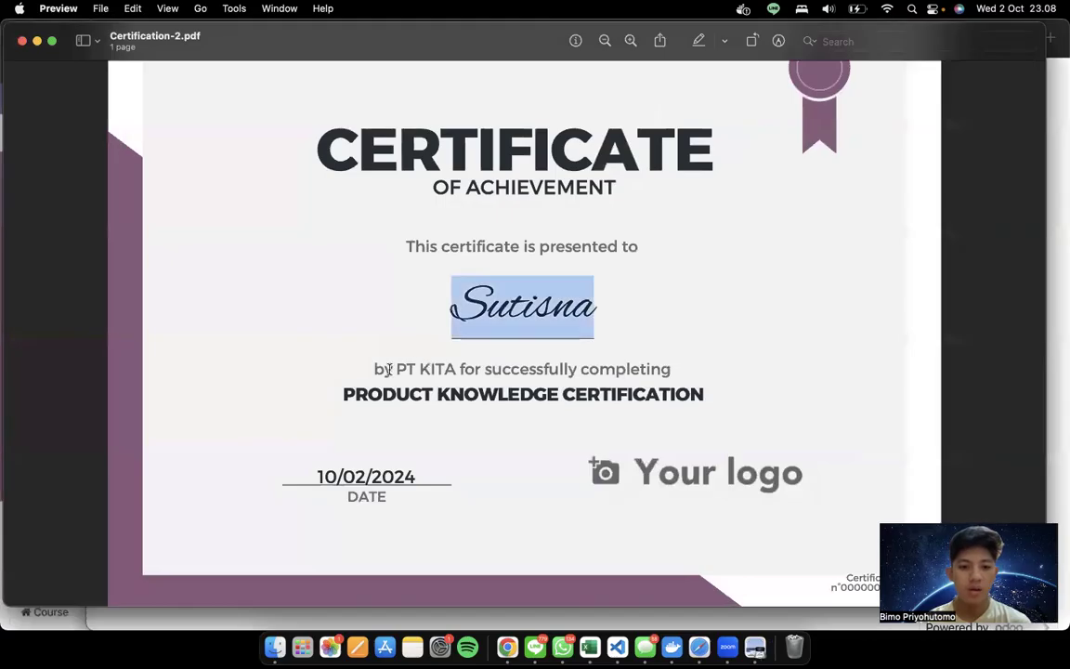
pyautogui.moveTo(384, 369); pyautogui.dragTo(486, 370)
pyautogui.moveTo(345, 395); pyautogui.dragTo(672, 414)
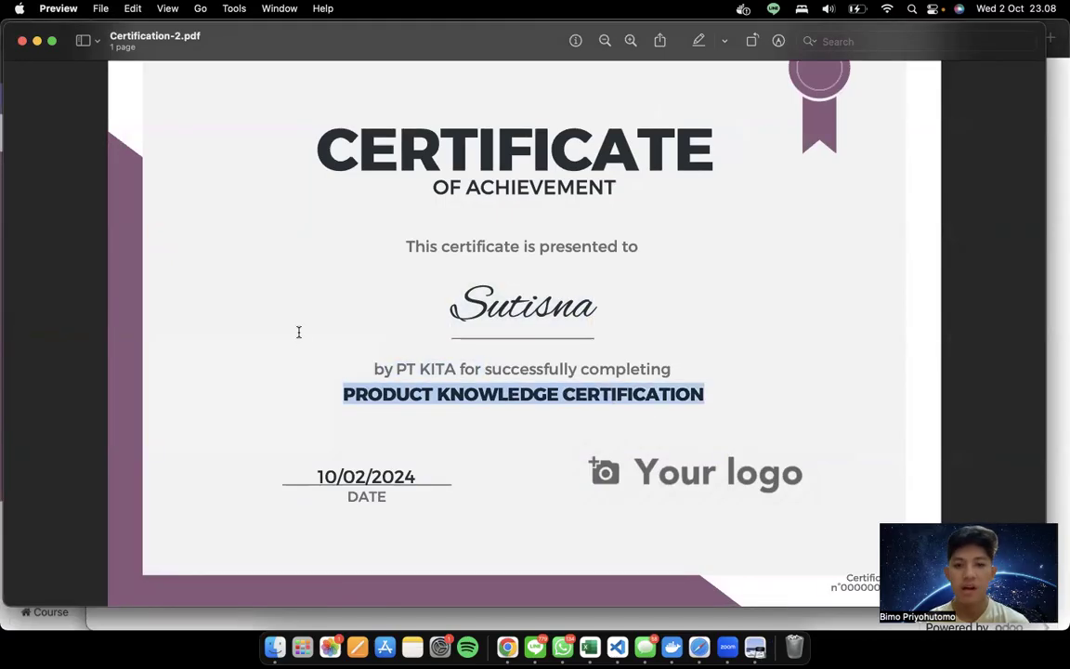
# Switch to the course owner's Odoo browser window showing the Product Knowledge Training course and open the Employees app
pyautogui.hotkey('ctrl', 'Left')
pyautogui.hotkey('ctrl', 'Left')
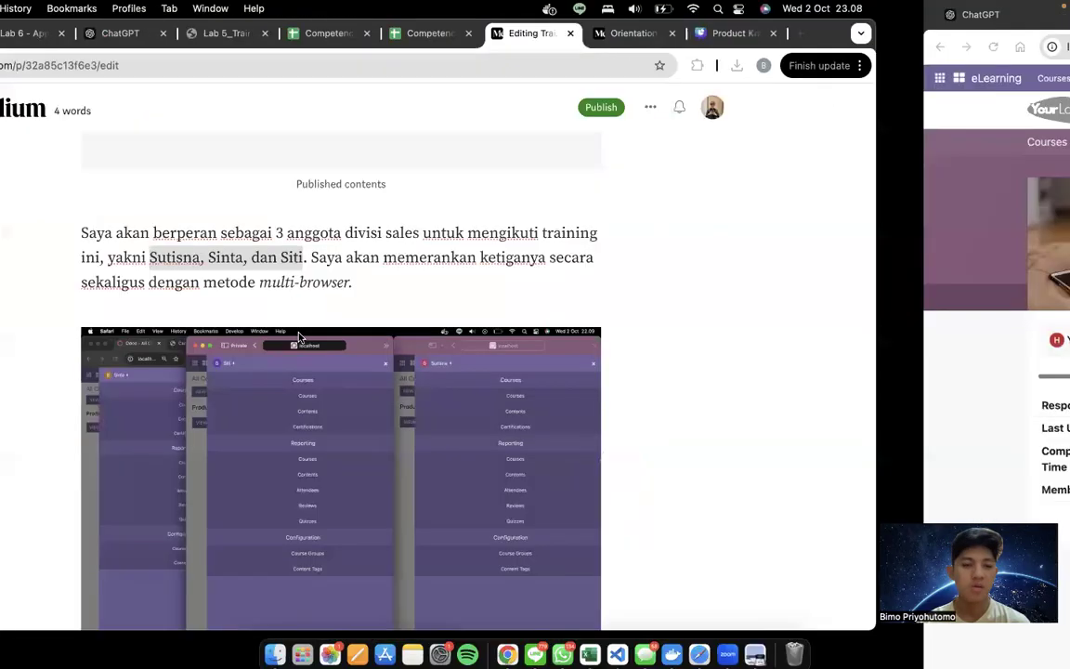
pyautogui.hotkey('ctrl', 'Right')
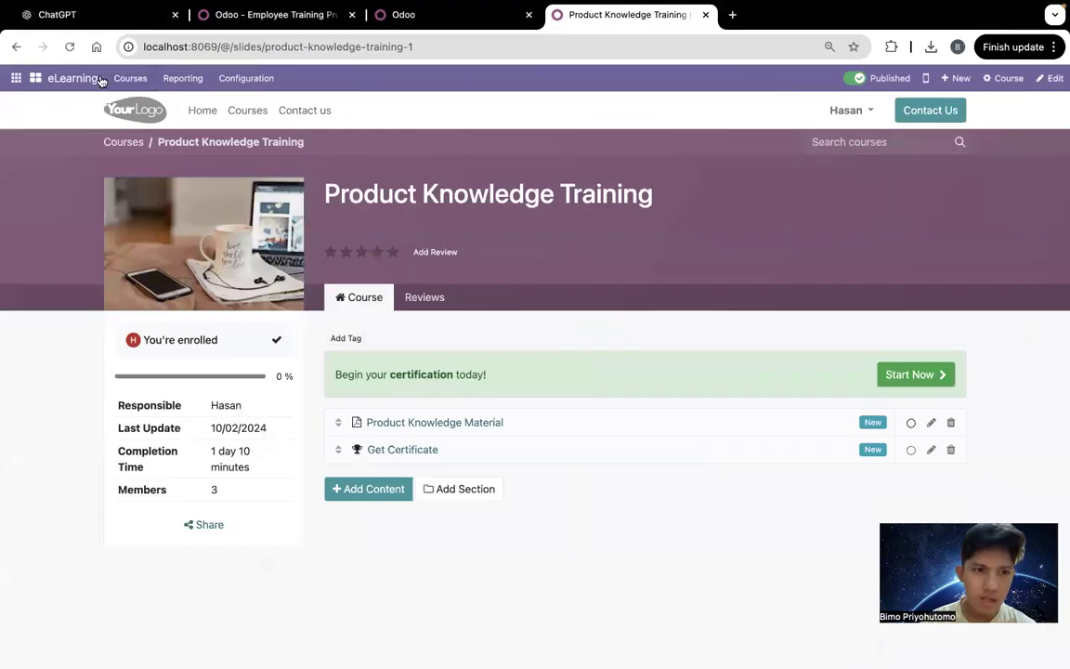
pyautogui.hotkey('ctrl', 'Right')
pyautogui.hotkey('ctrl', 'Left')
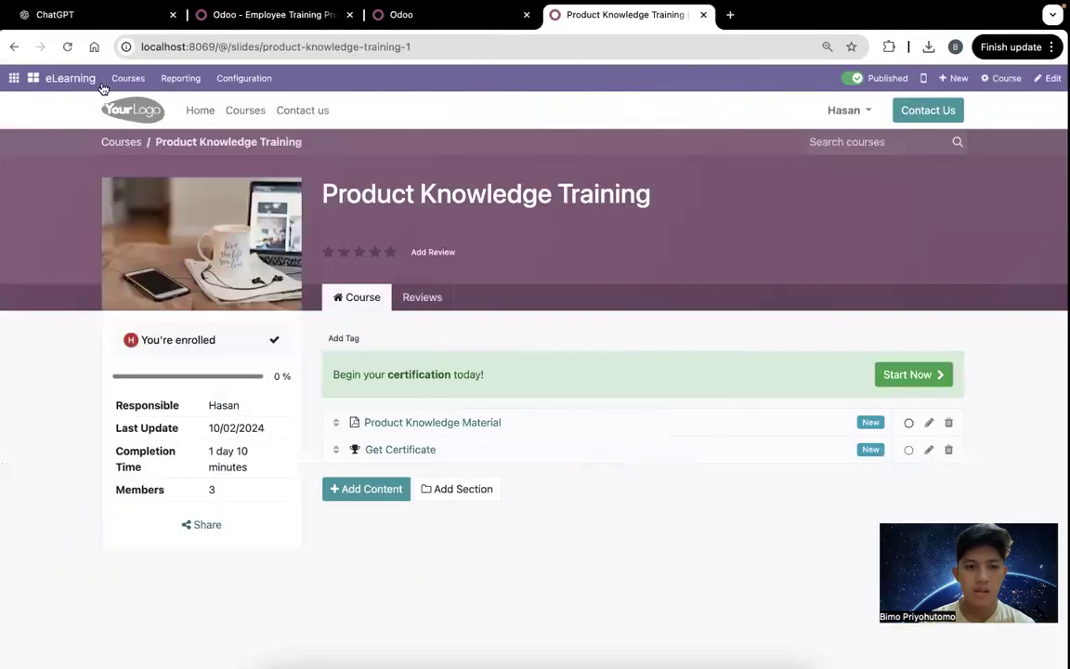
pyautogui.click(35, 81)
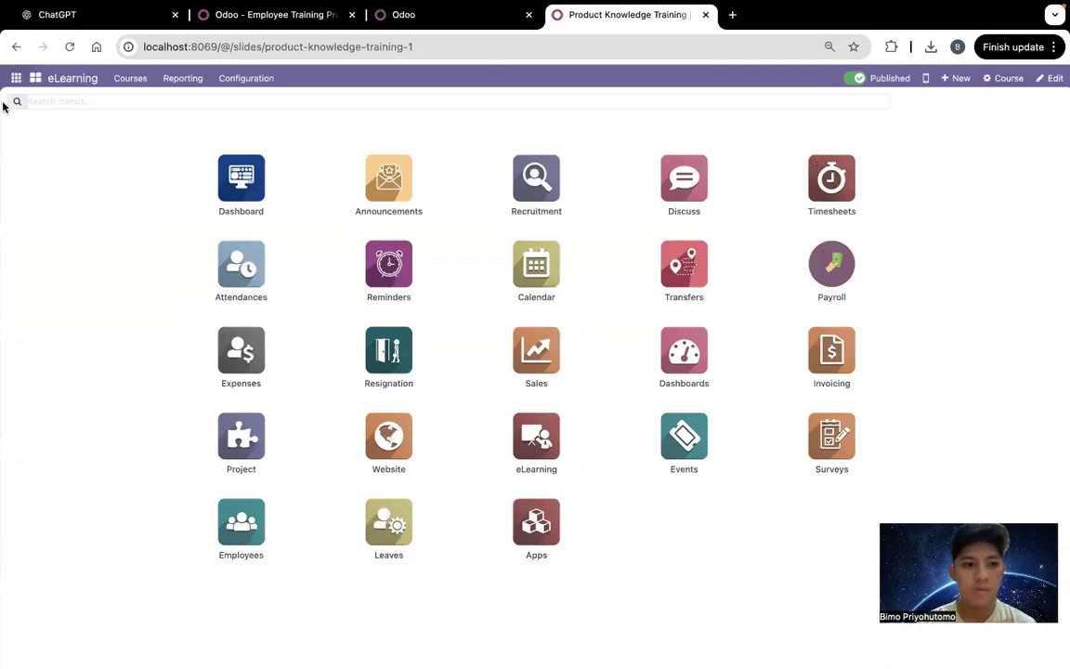
pyautogui.click(30, 79)
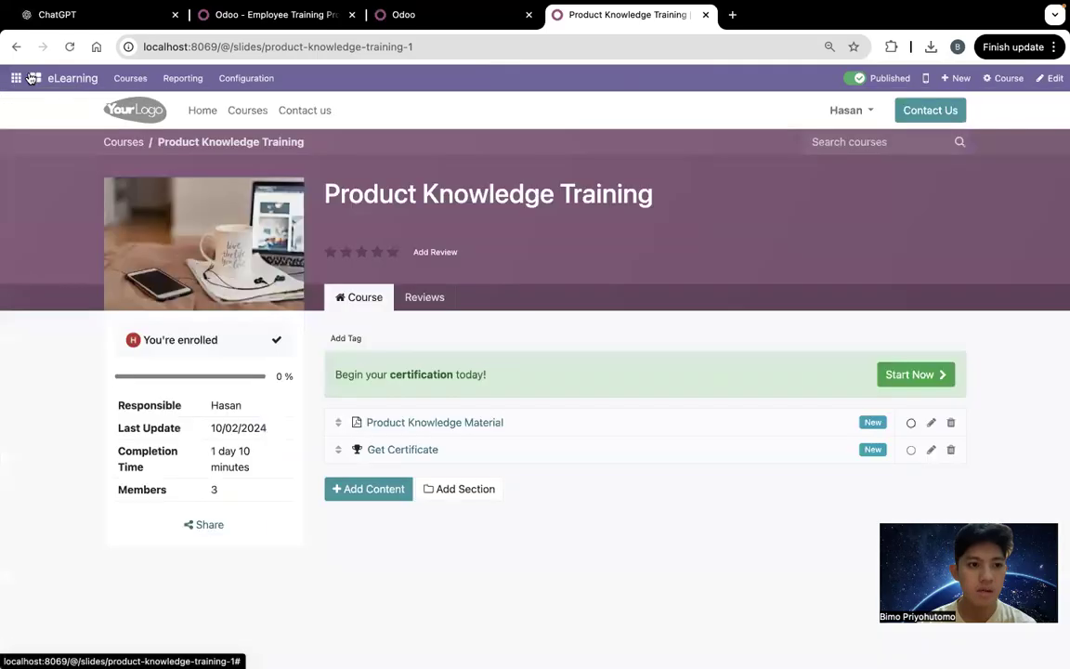
pyautogui.click(31, 79)
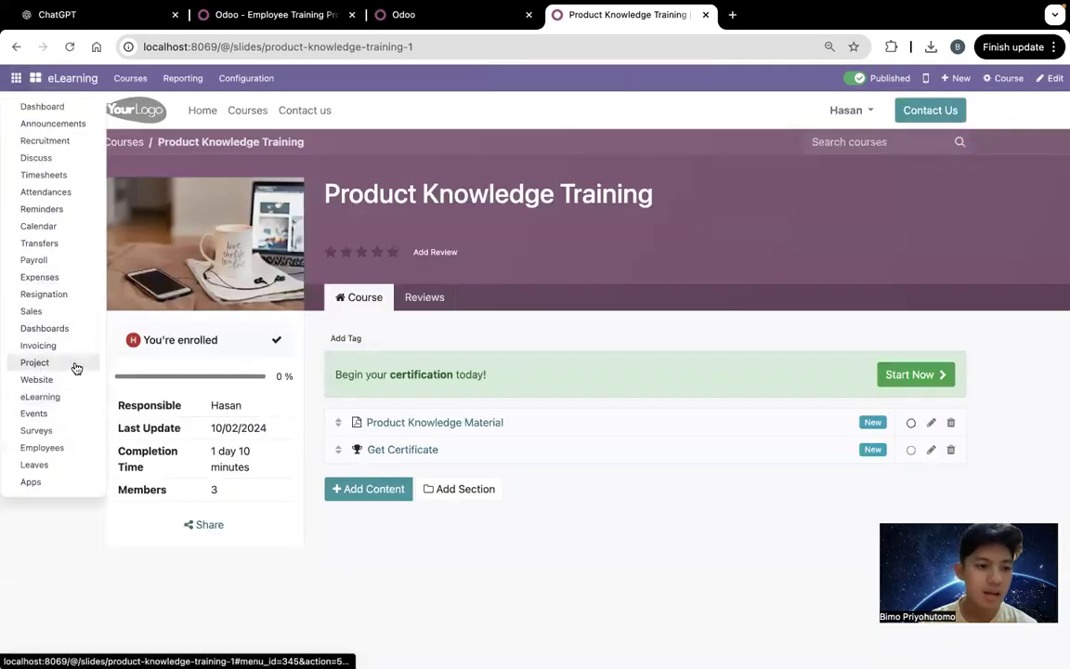
pyautogui.click(51, 433)
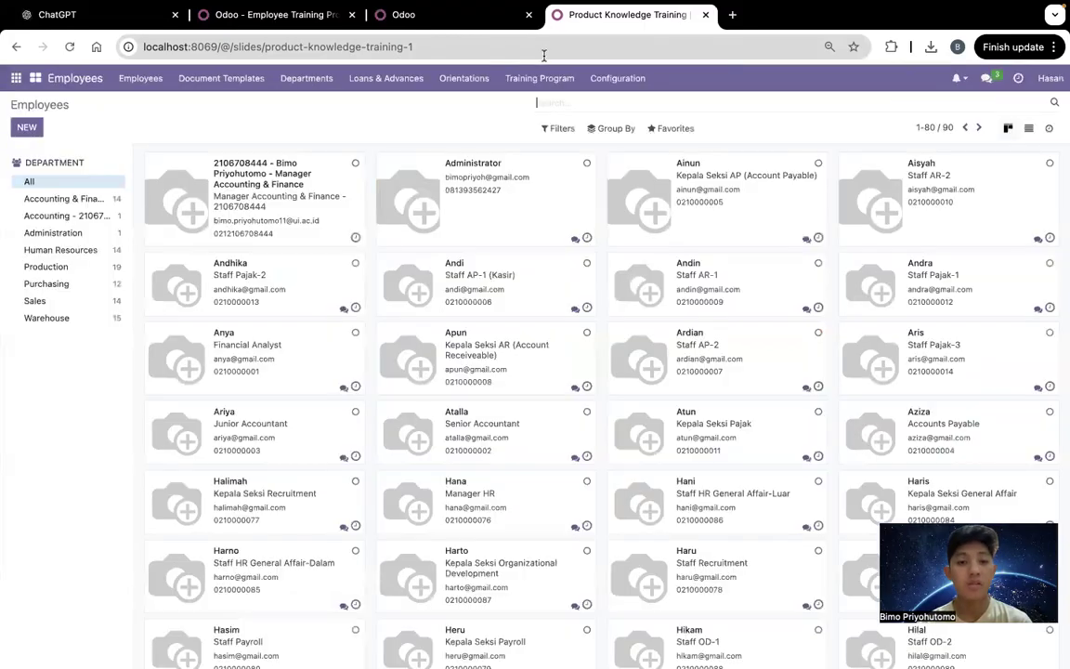
# Open the Product Knowledge Training record among the employee training programs and mark its event as complete
pyautogui.click(520, 78)
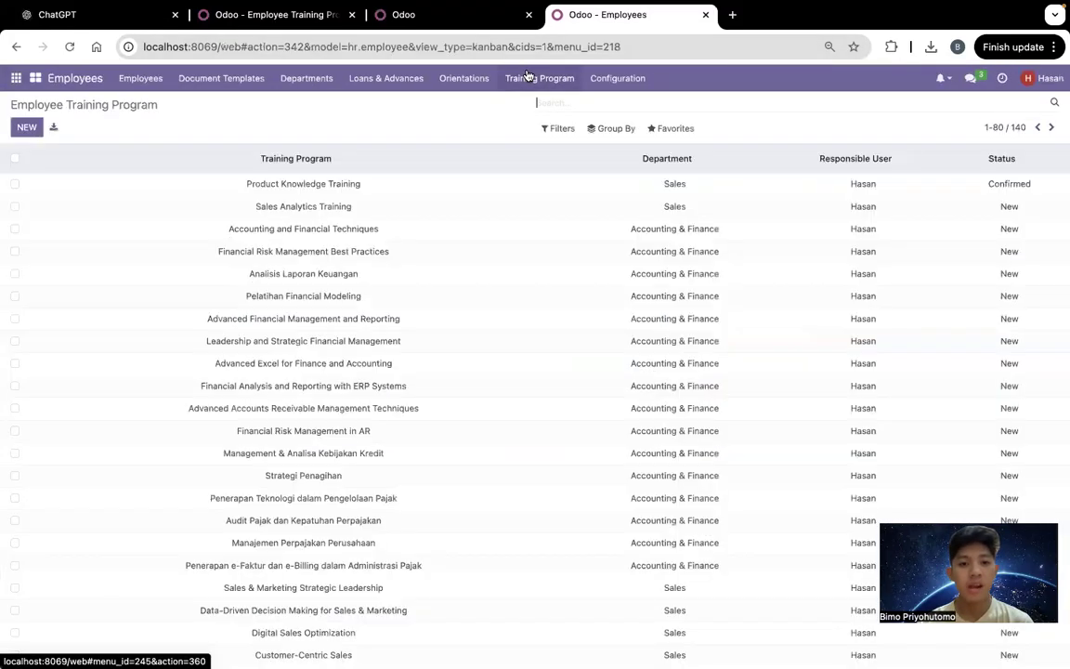
pyautogui.click(370, 188)
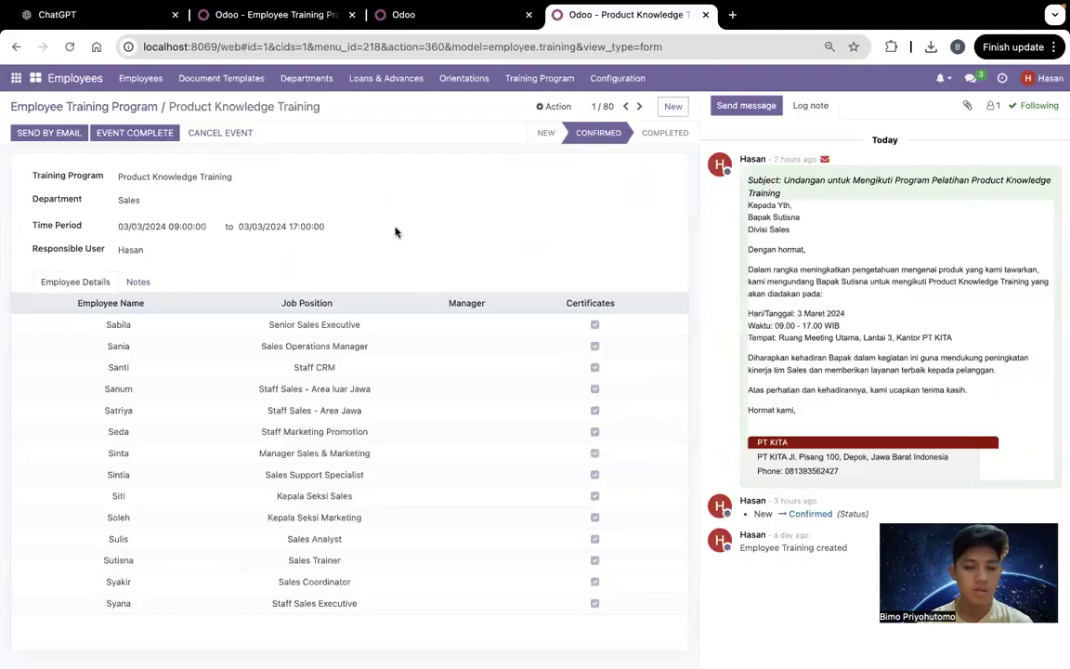
pyautogui.click(149, 133)
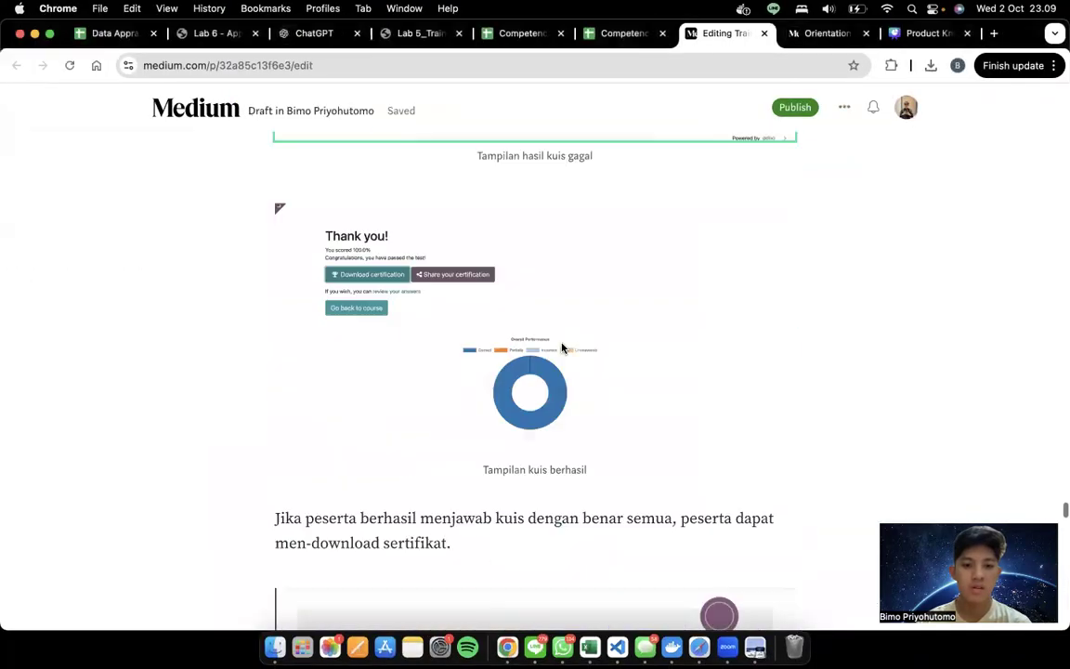
# Review the Questions & Answers section of the Medium draft, covering general versus technical training and the embedded competency matrix
pyautogui.scroll(-15, 561, 347)
pyautogui.scroll(6, 561, 345)
pyautogui.scroll(-1, 561, 346)
pyautogui.scroll(-5, 561, 345)
pyautogui.scroll(4, 562, 344)
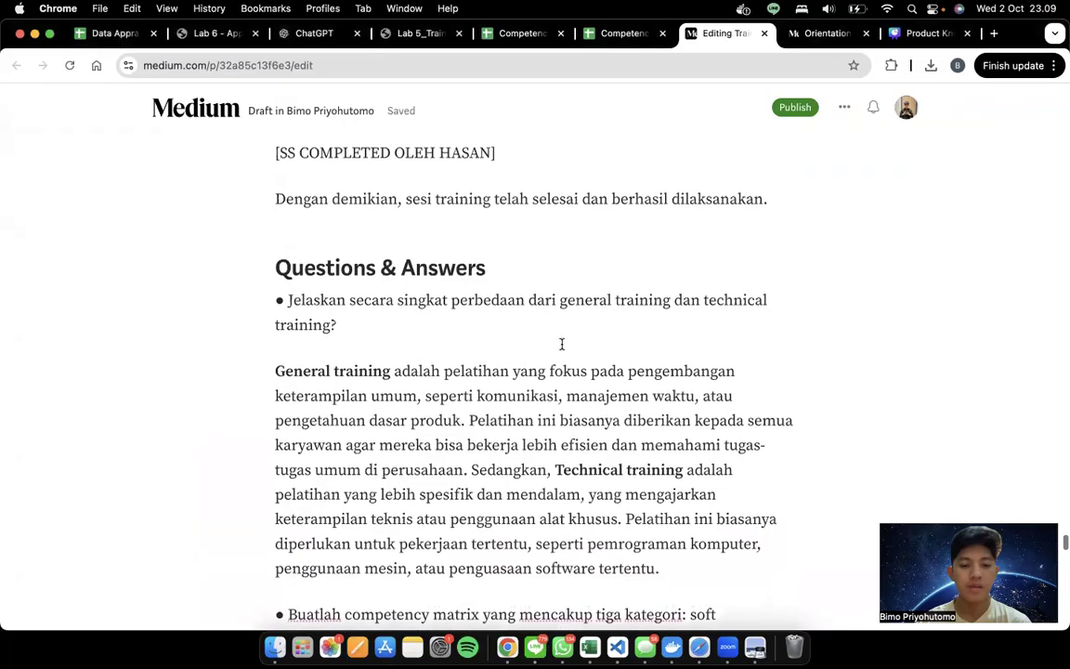
pyautogui.scroll(1, 561, 345)
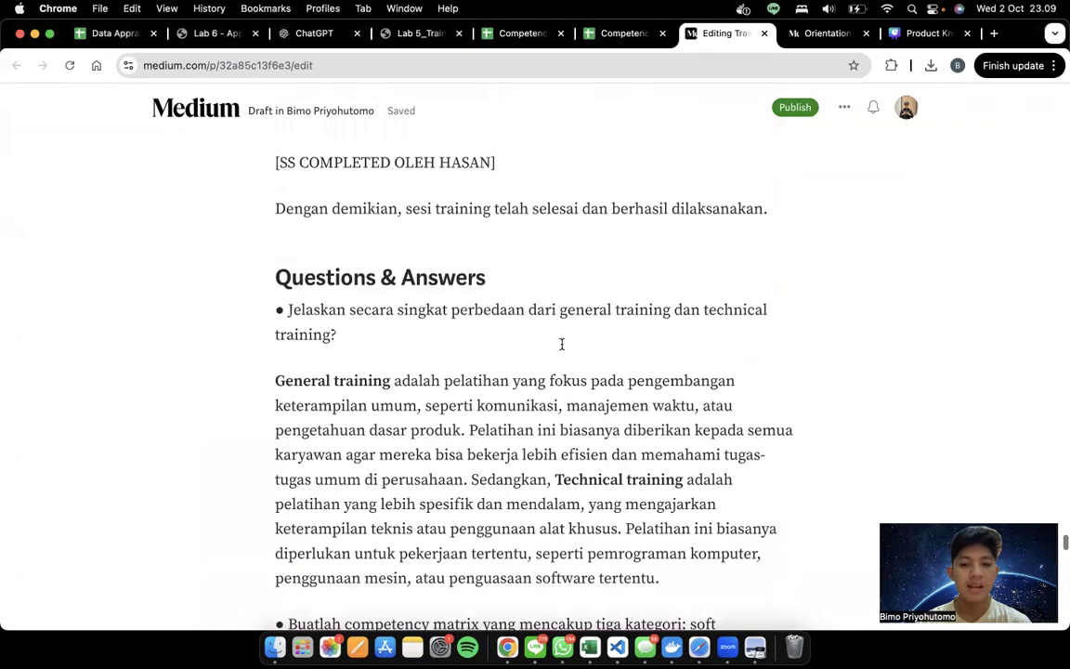
pyautogui.scroll(-3, 561, 345)
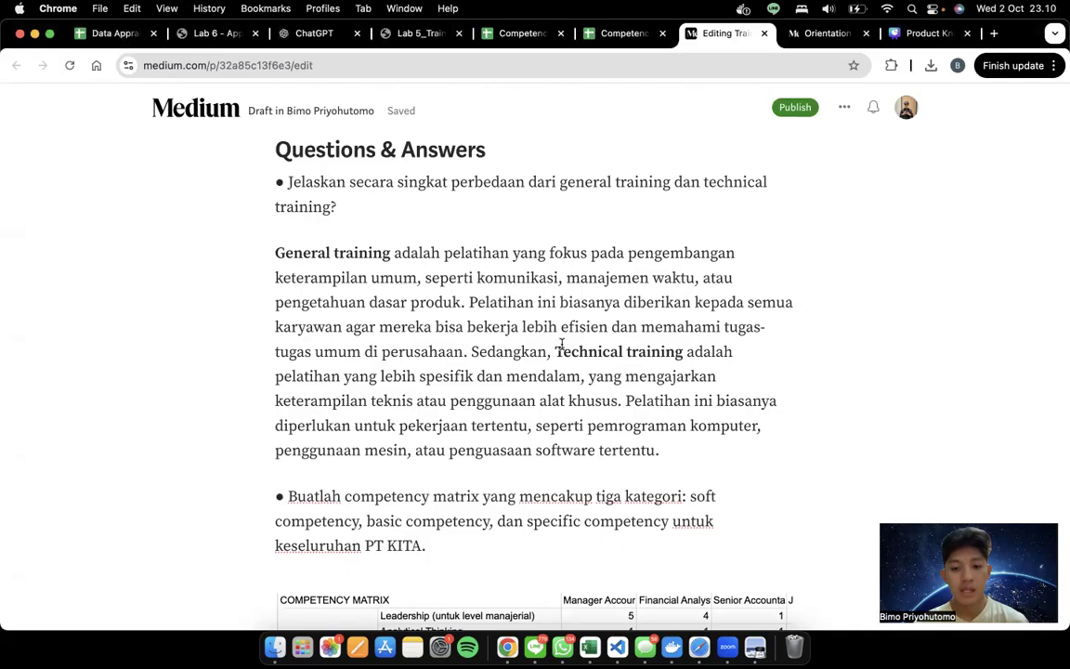
pyautogui.scroll(-10, 562, 344)
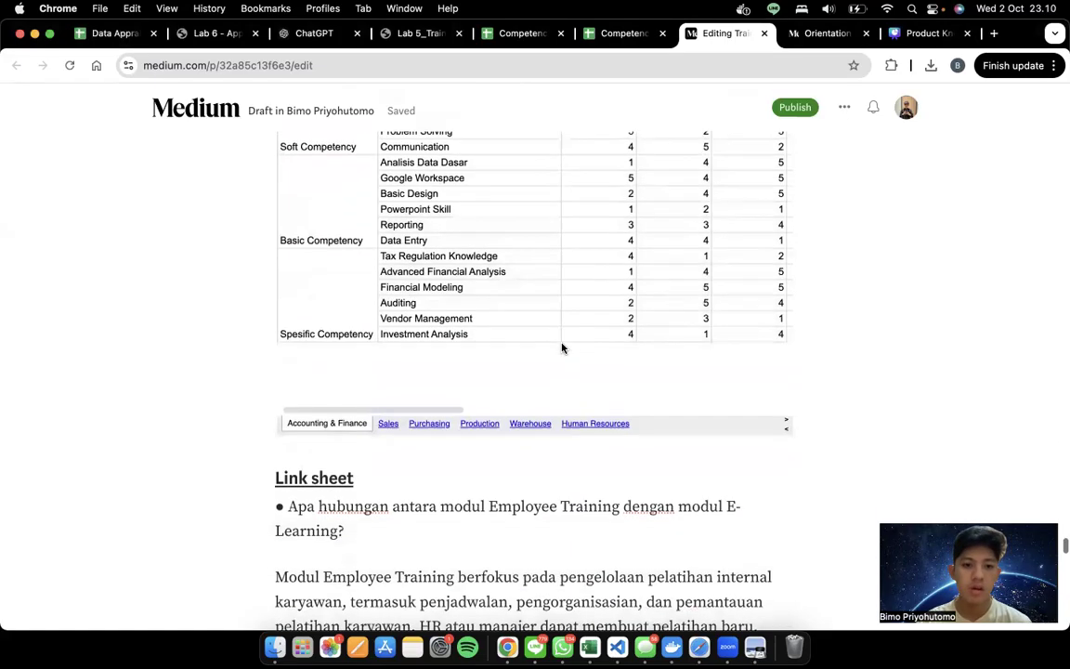
pyautogui.scroll(5, 561, 348)
pyautogui.scroll(-1, 561, 347)
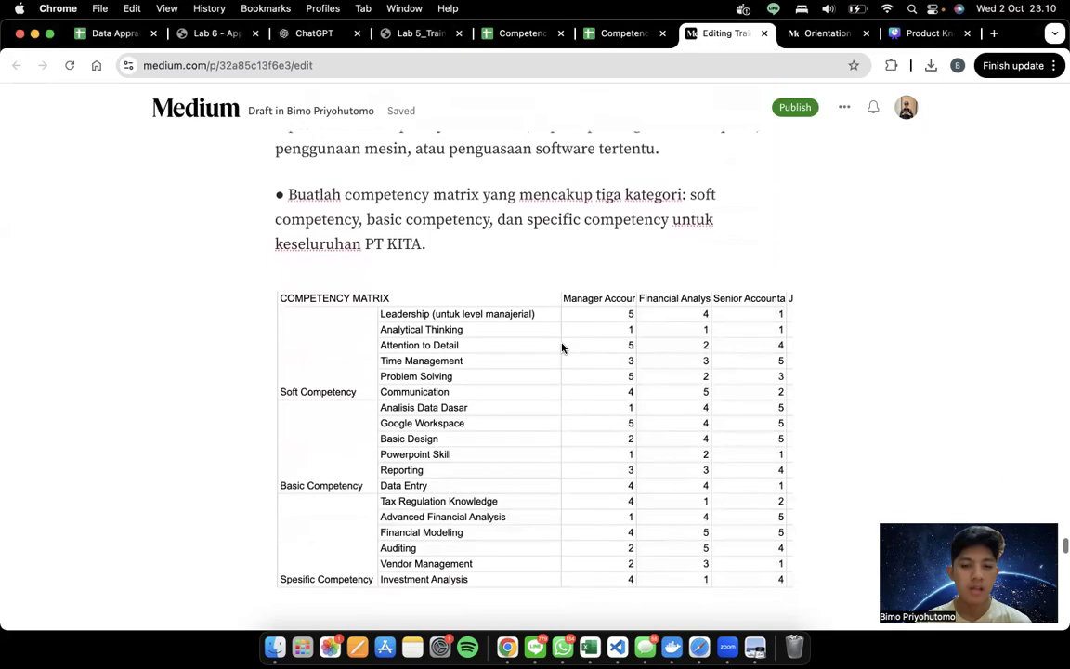
pyautogui.scroll(-6, 561, 348)
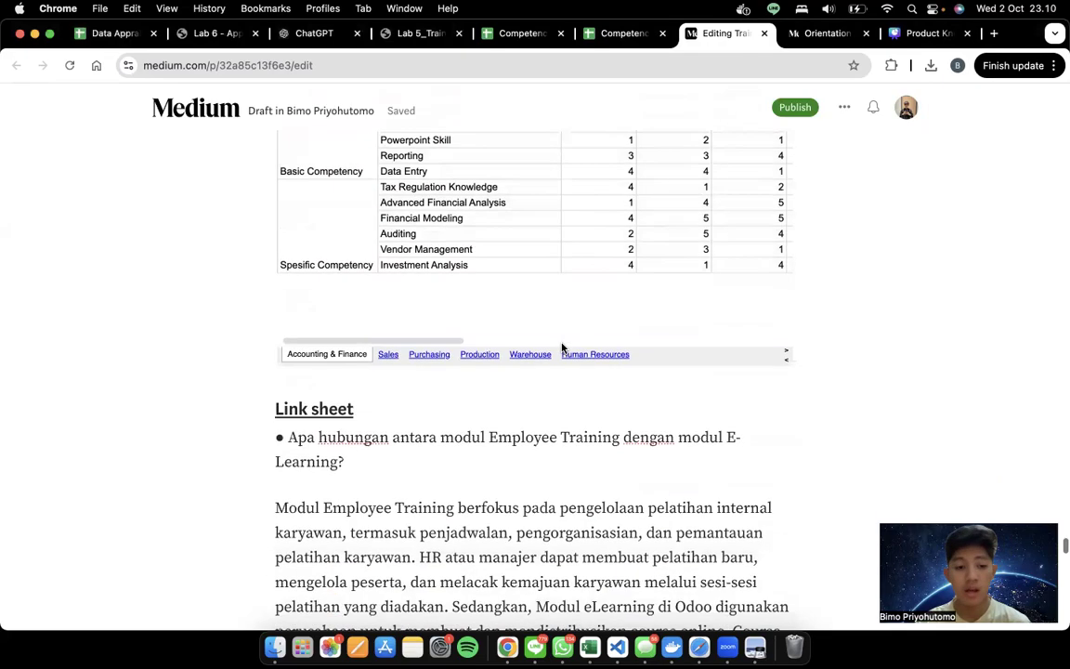
# Switch to the Competency Matrix - PT KITA spreadsheet, close its sharing dialog and look through the department sheets up to Production
pyautogui.click(513, 38)
pyautogui.click(624, 33)
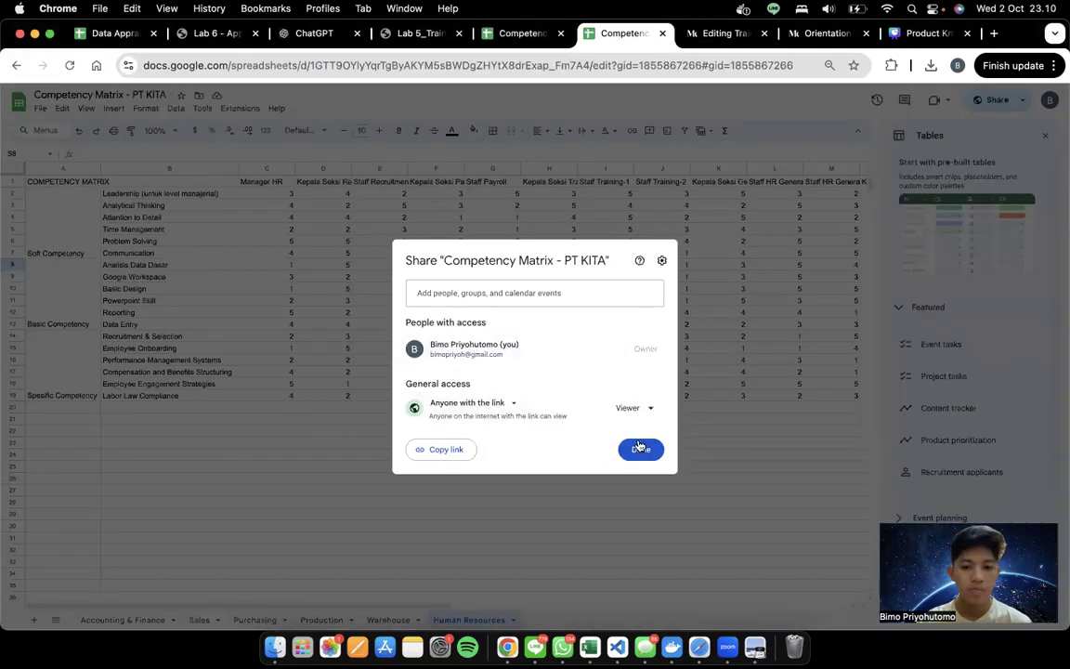
pyautogui.click(640, 449)
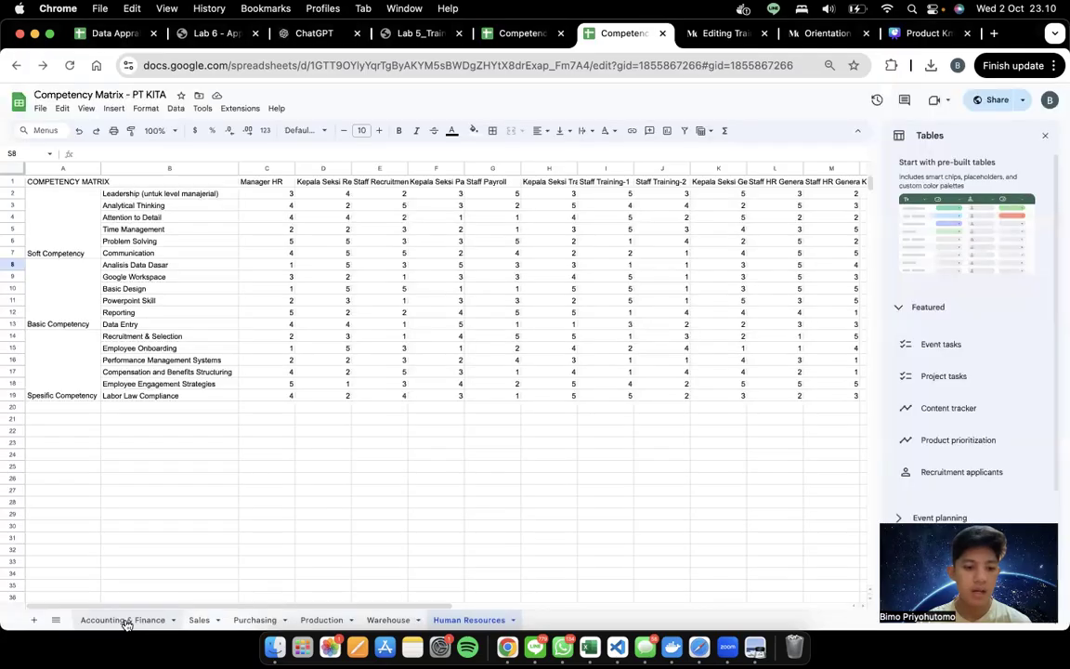
pyautogui.click(122, 620)
pyautogui.click(199, 620)
pyautogui.click(253, 620)
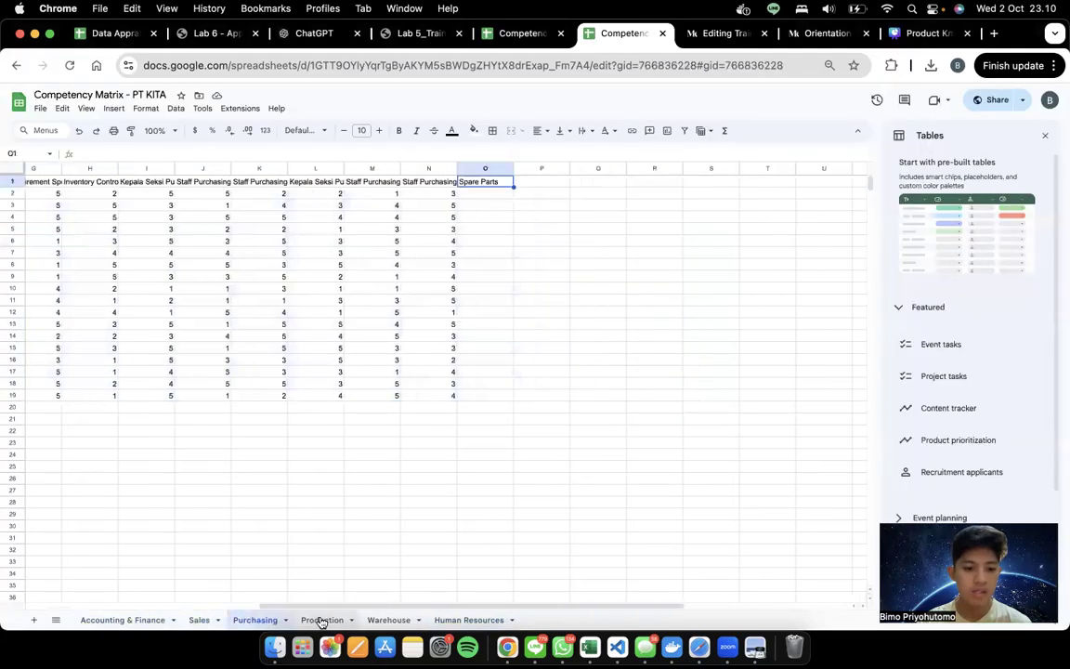
pyautogui.click(323, 619)
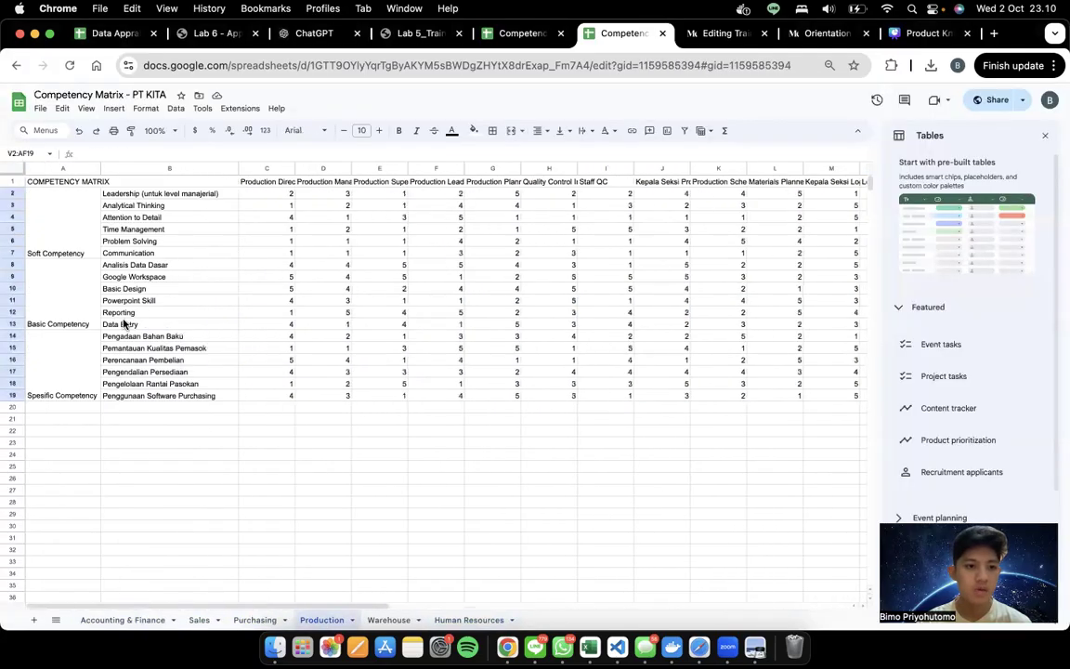
# Examine the competency ratings on the Accounting & Finance sheet, selecting the range D3:G15
pyautogui.click(123, 620)
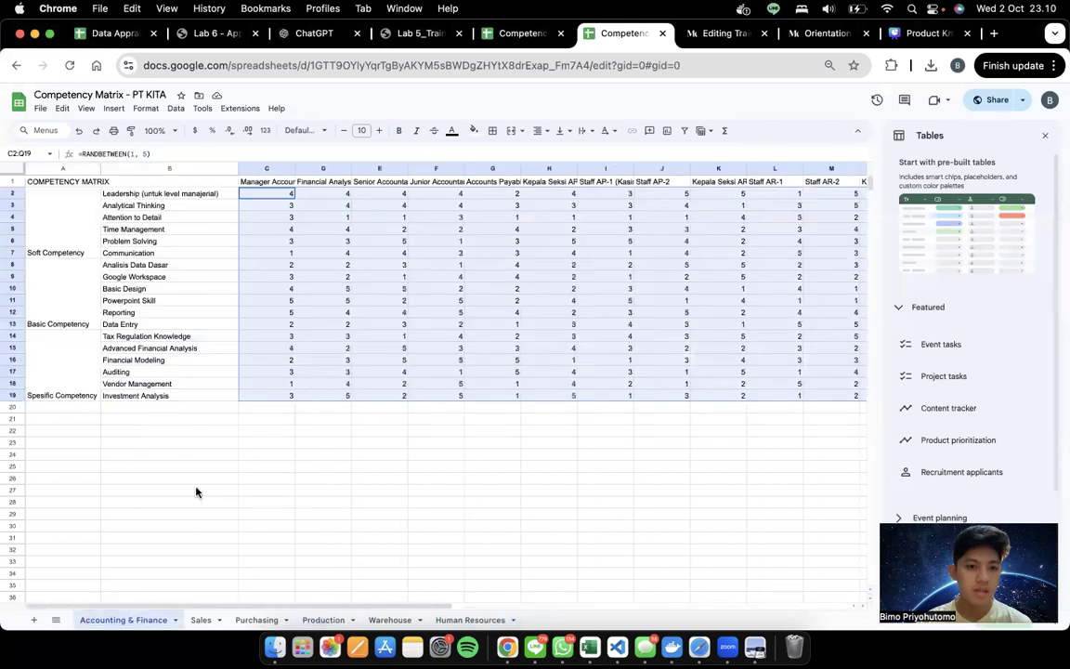
pyautogui.click(455, 289)
pyautogui.click(292, 204)
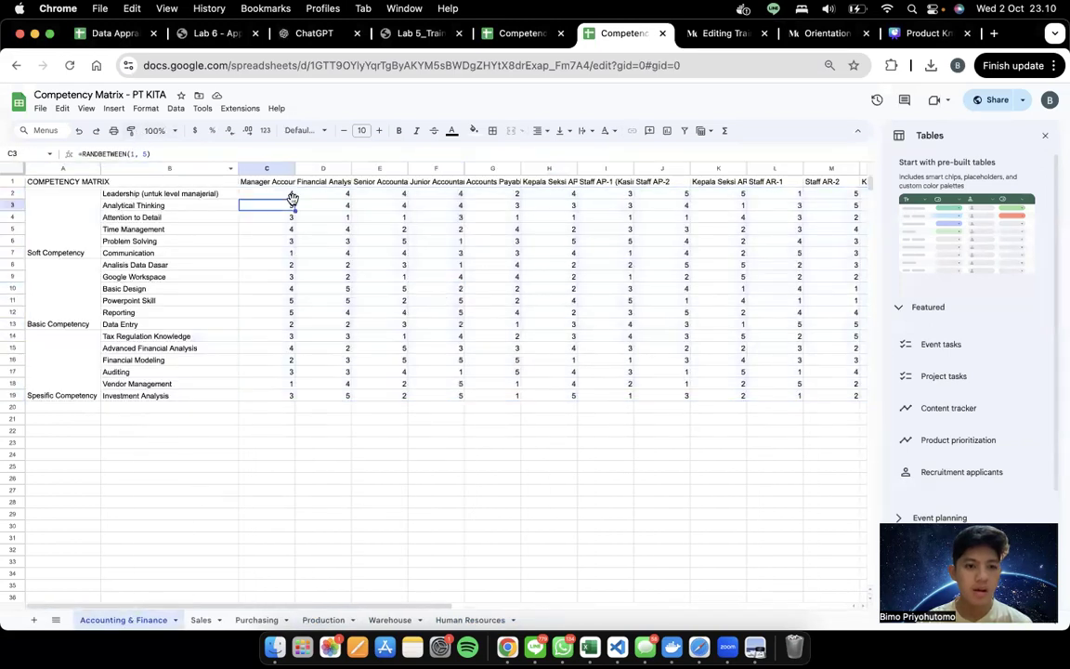
pyautogui.moveTo(324, 205); pyautogui.dragTo(501, 353)
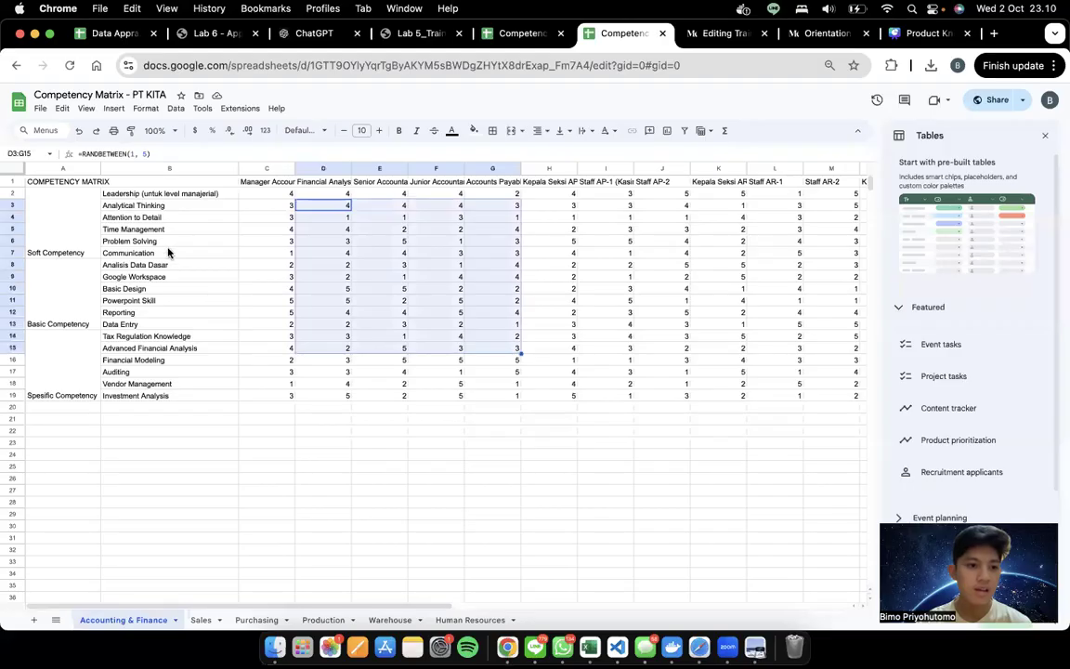
# Return to the Medium draft, read the answer relating Employee Training to E-Learning, and go back to the certificate picture
pyautogui.click(726, 36)
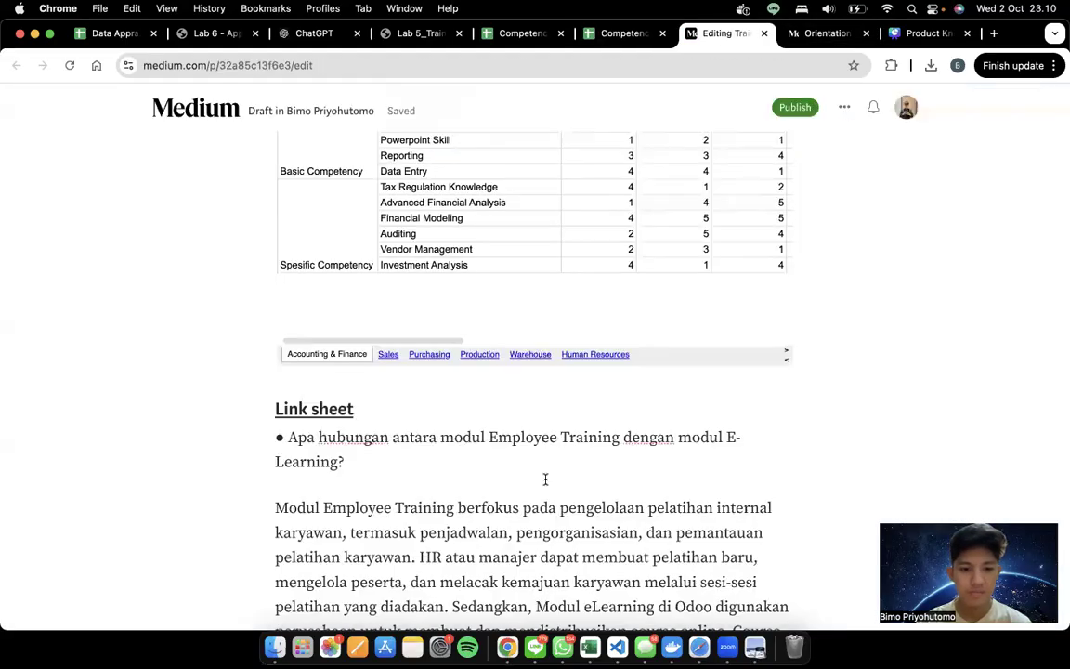
pyautogui.scroll(-7, 545, 478)
pyautogui.scroll(3, 546, 479)
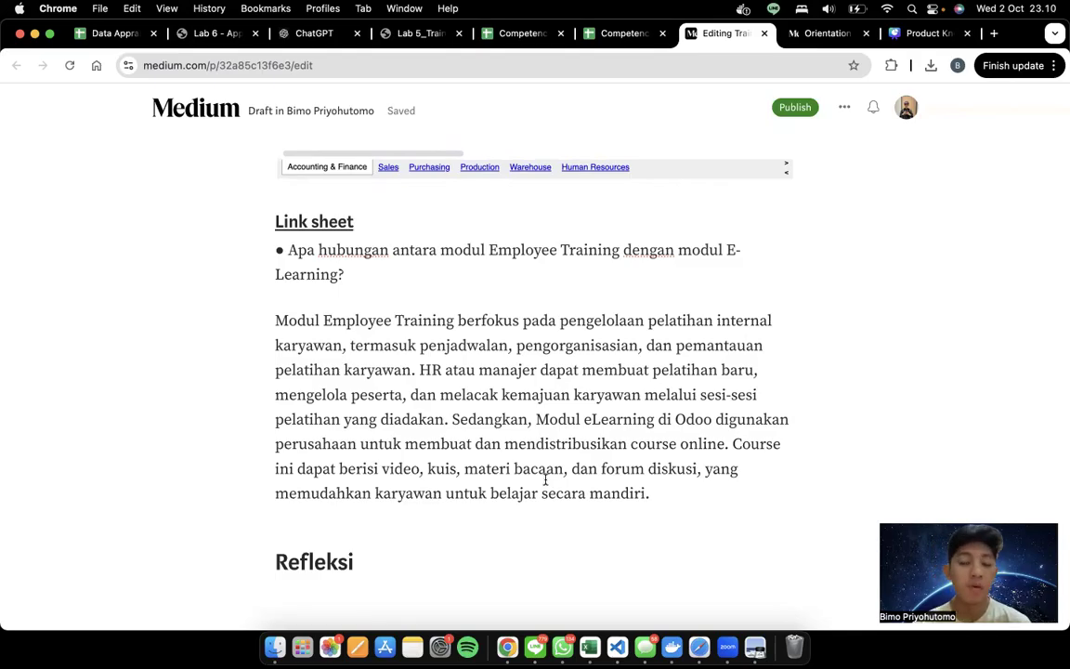
pyautogui.scroll(-3, 602, 365)
pyautogui.scroll(10, 602, 365)
pyautogui.scroll(15, 603, 367)
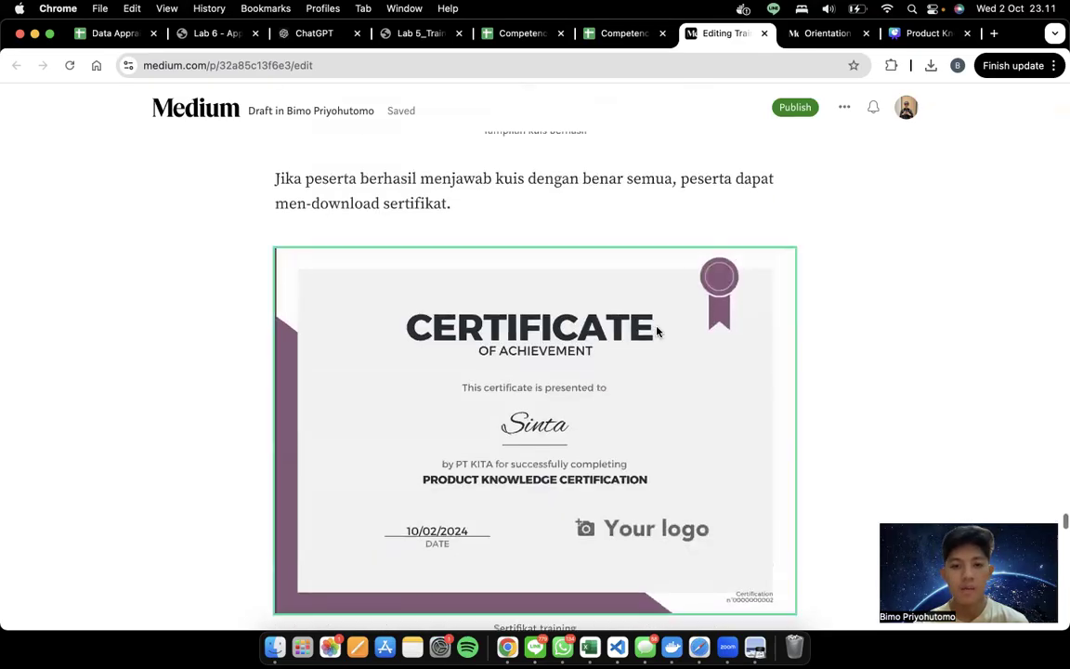